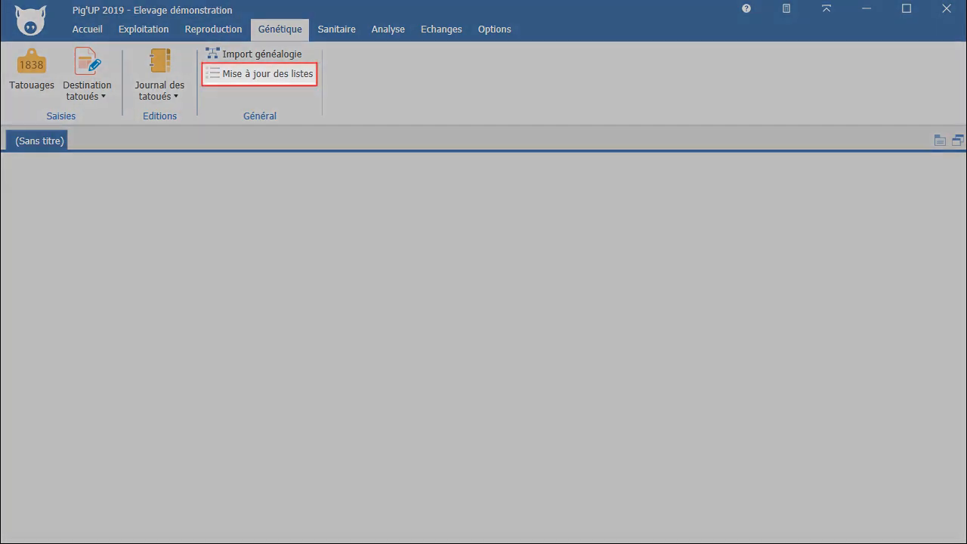
Add a crossing to the genetics lists with offspring breed RREEE, sire breed RRLLL and dam breed RRAAA.
click(261, 74)
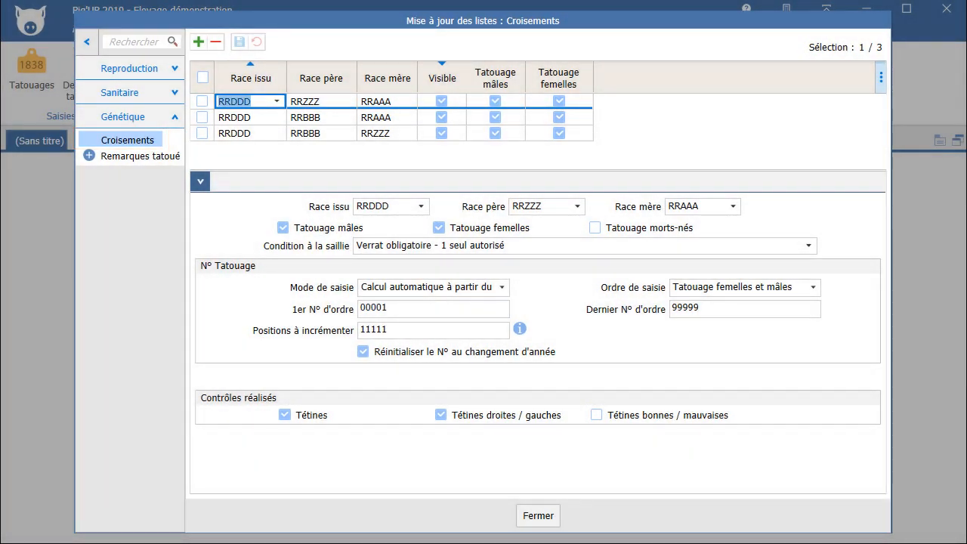
click(199, 42)
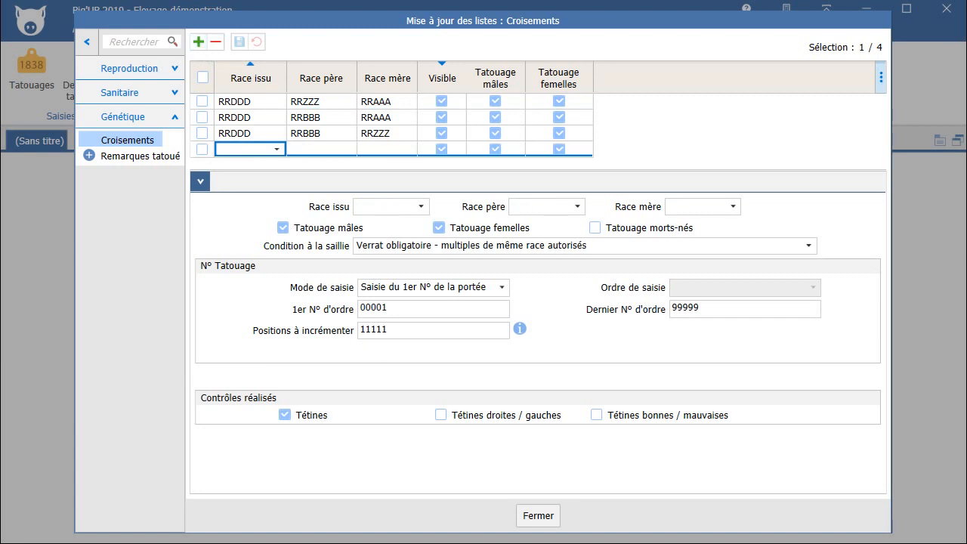
text(RR)
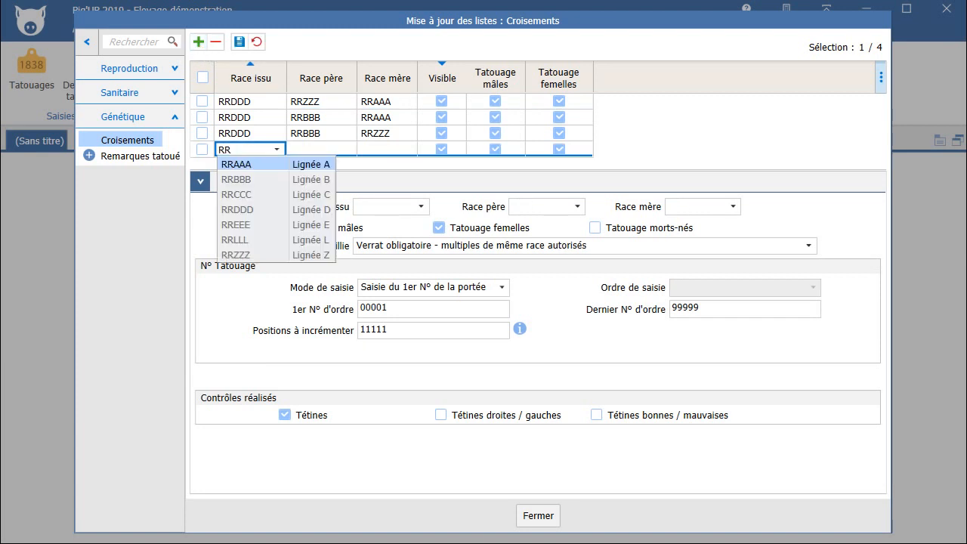
text(EEE)
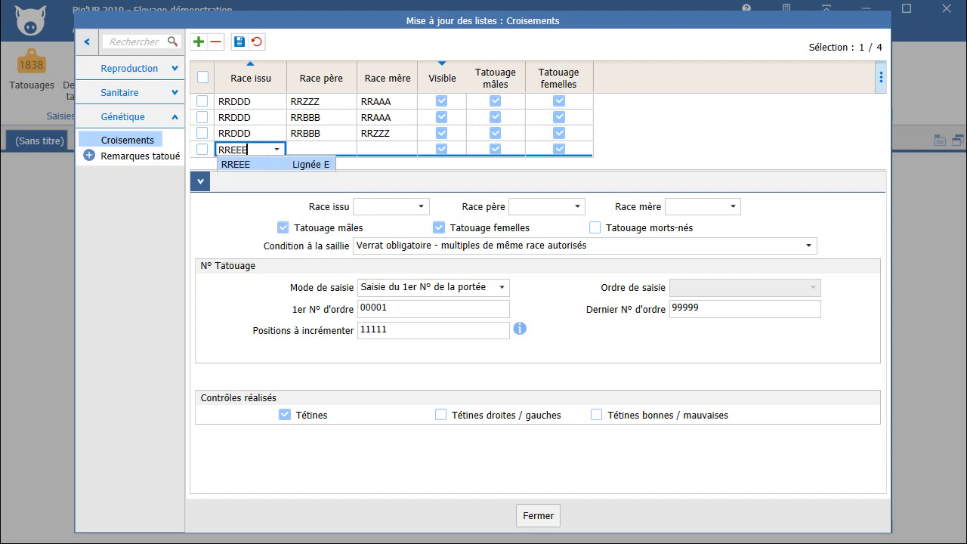
key(Tab)
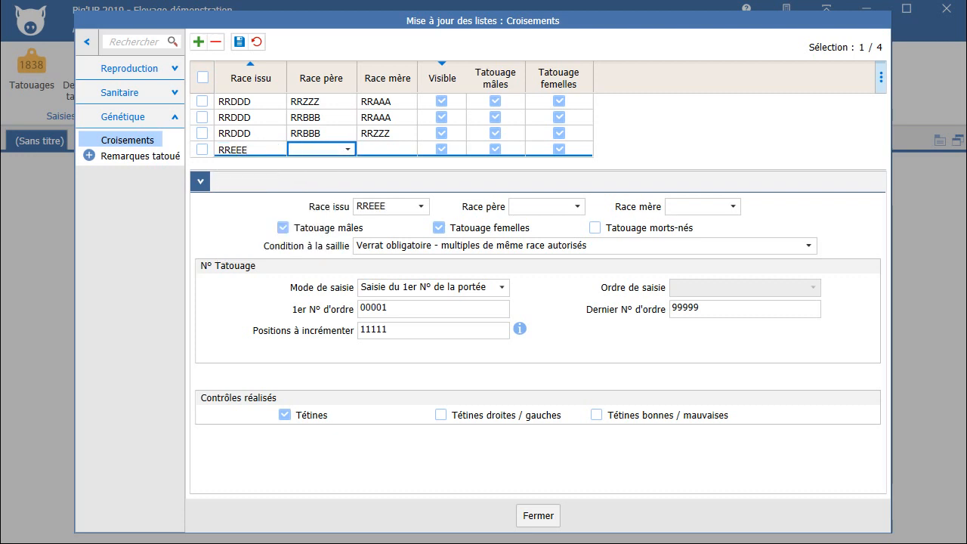
text(RRLLL)
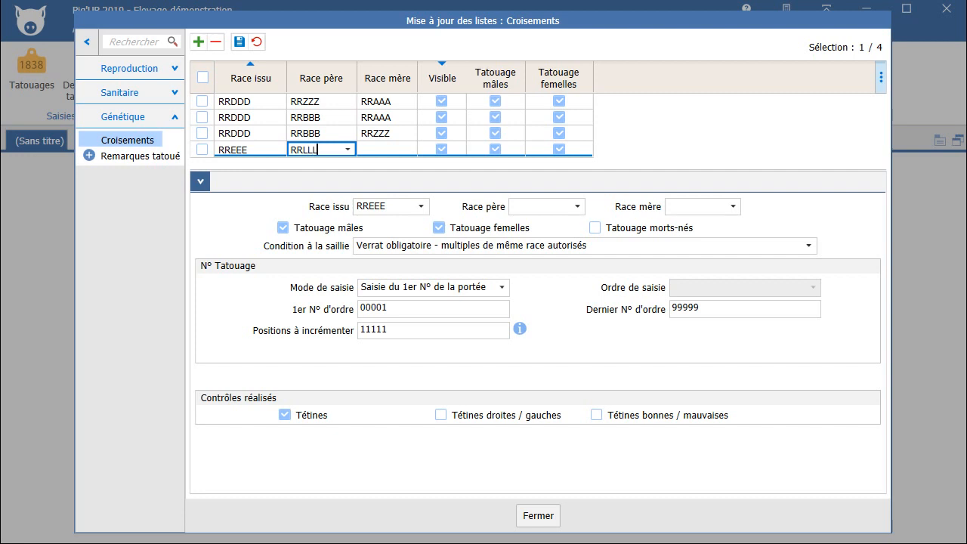
key(Tab)
text(RRAA)
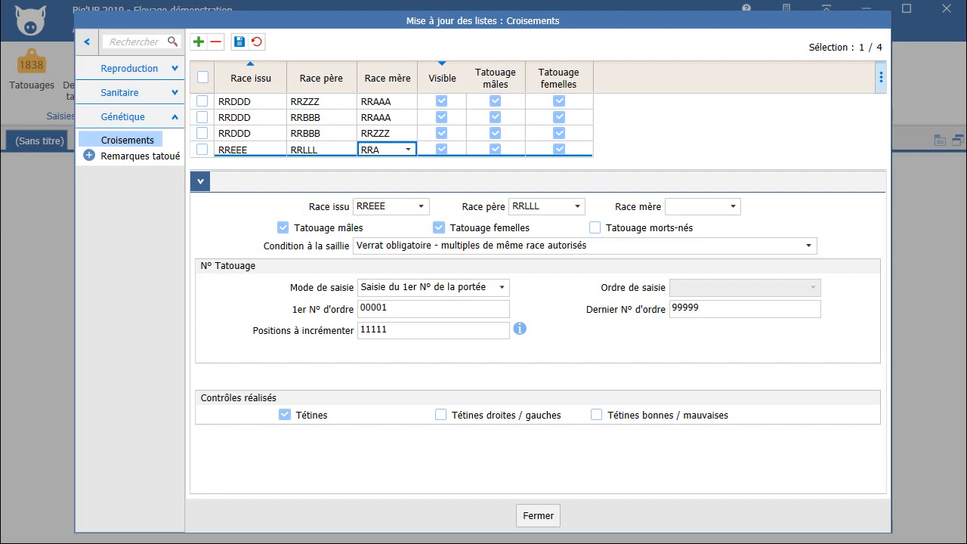
text(A)
key(Tab)
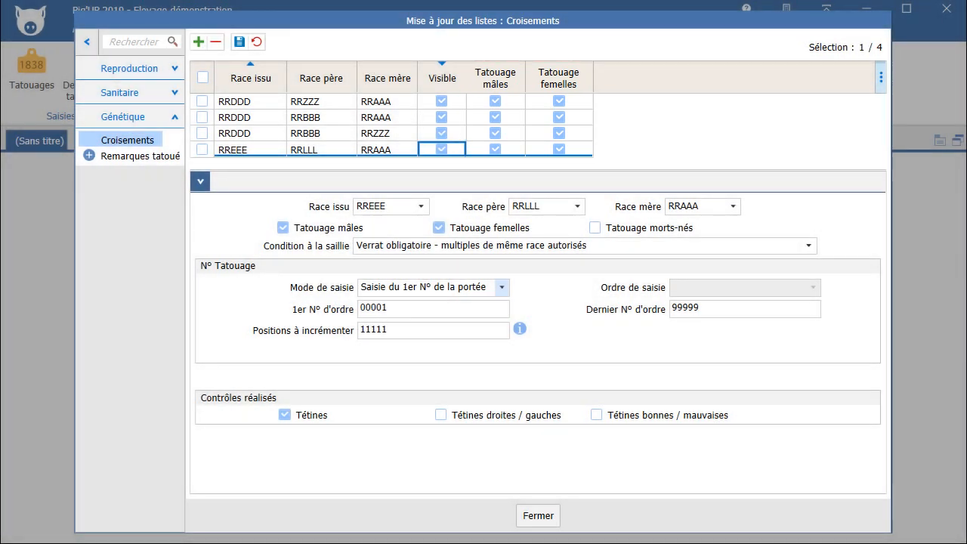
Set the crossing's tattoo numbering to automatic calculation from the last known number, with entry order "Tatouage femelles et mâles".
click(502, 287)
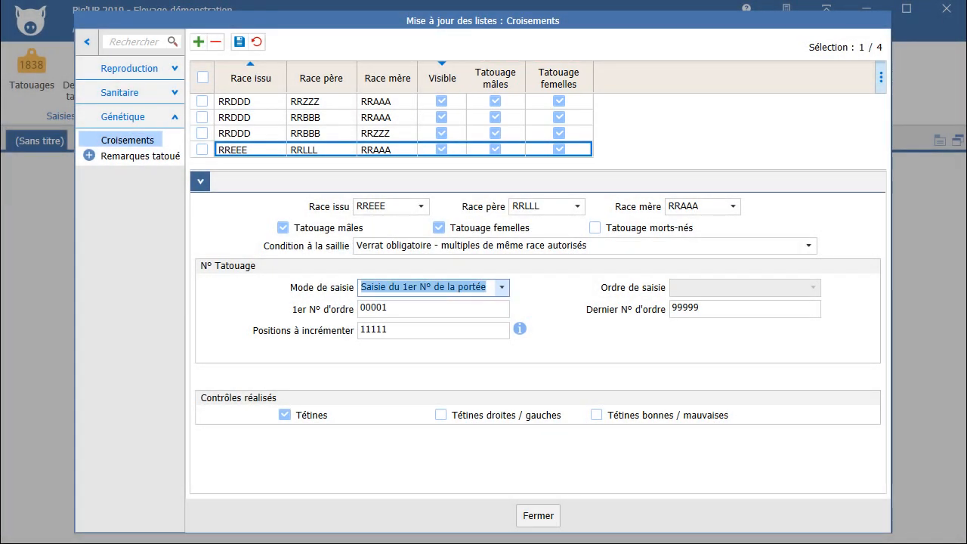
click(502, 287)
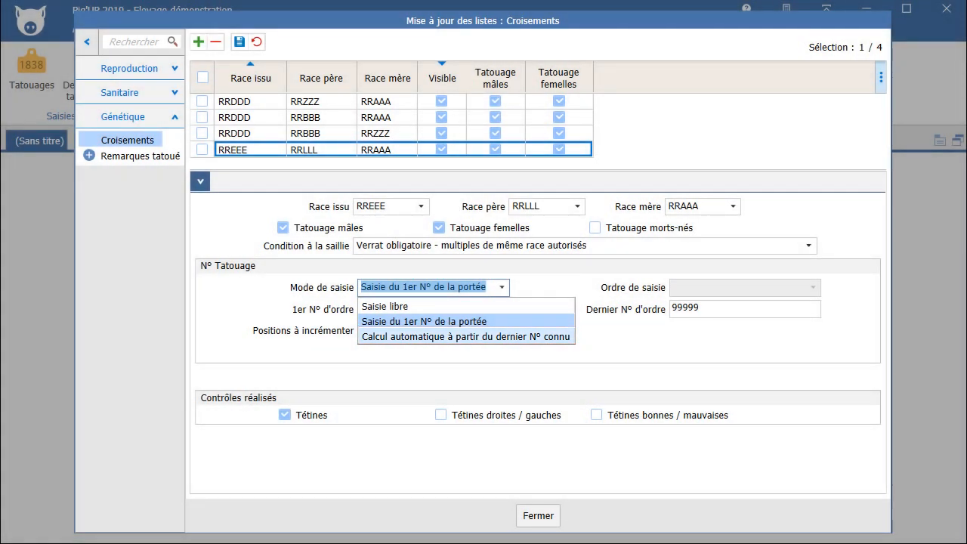
click(465, 337)
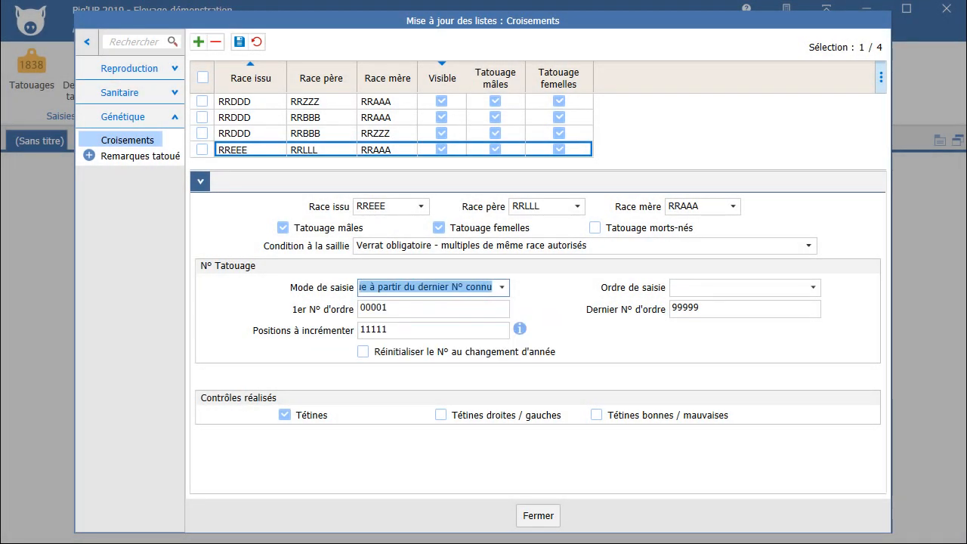
click(813, 288)
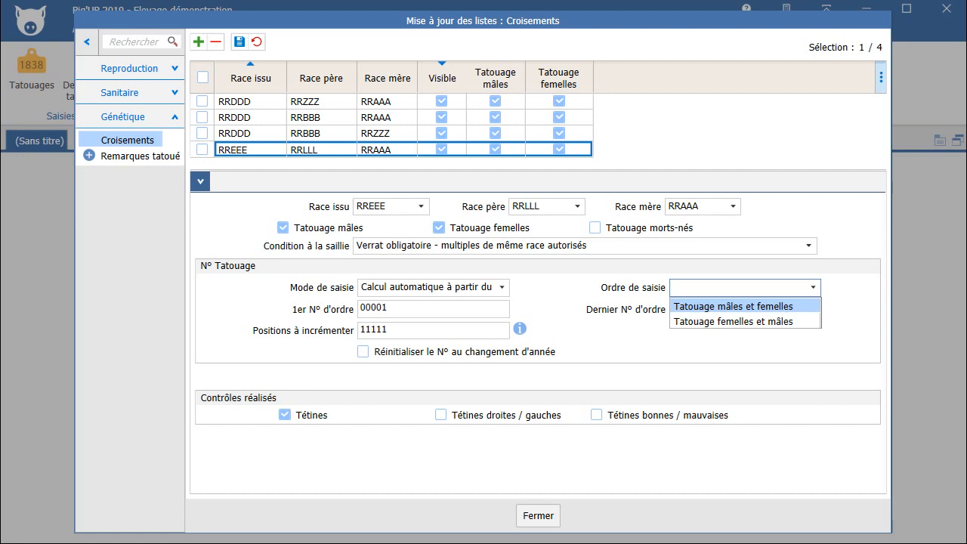
key(Down)
key(Return)
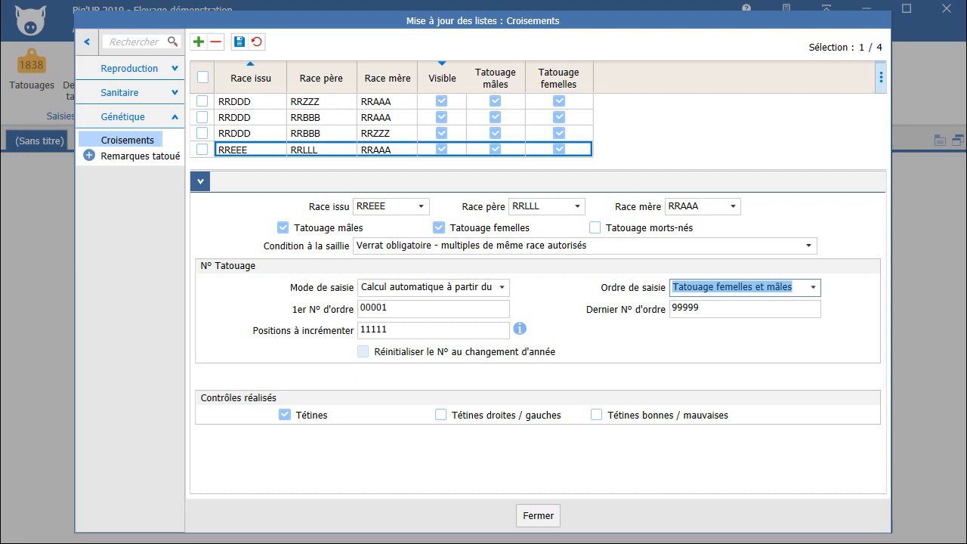
Enable resetting the tattoo number at the change of year and the "Tétines droites / gauches" check for the crossing.
click(363, 352)
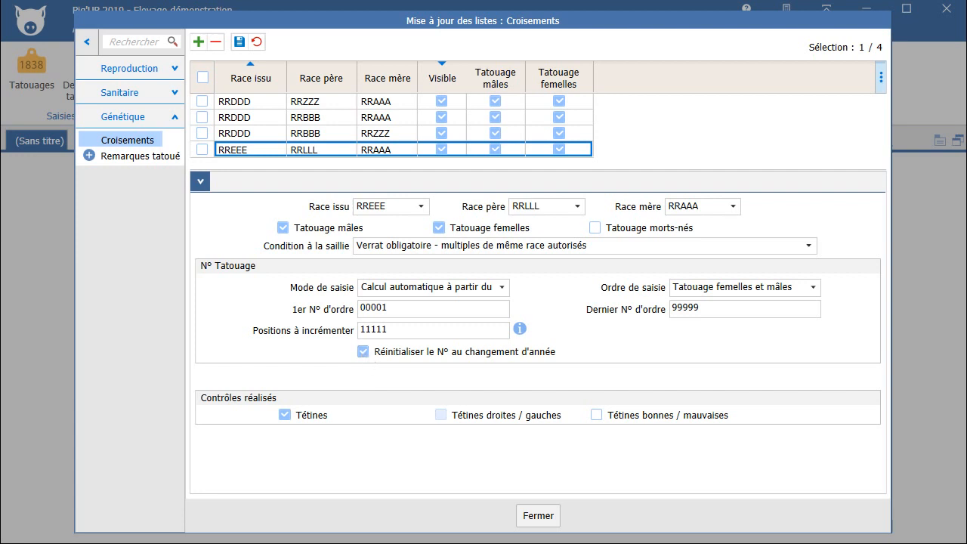
click(441, 414)
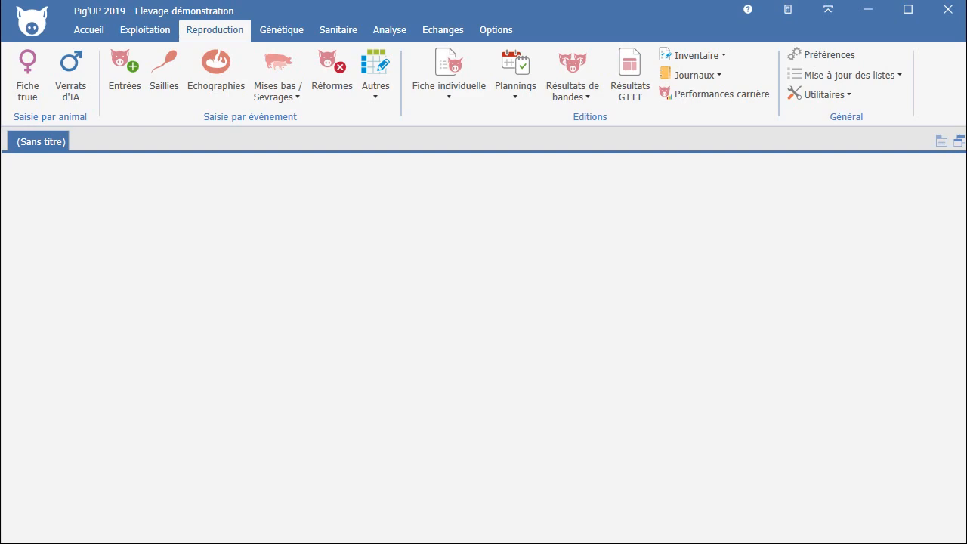
In the settings of the individual sheet "Fiche truie maternité 1", enable the tattooed piglets collection table with 5 lines.
click(449, 86)
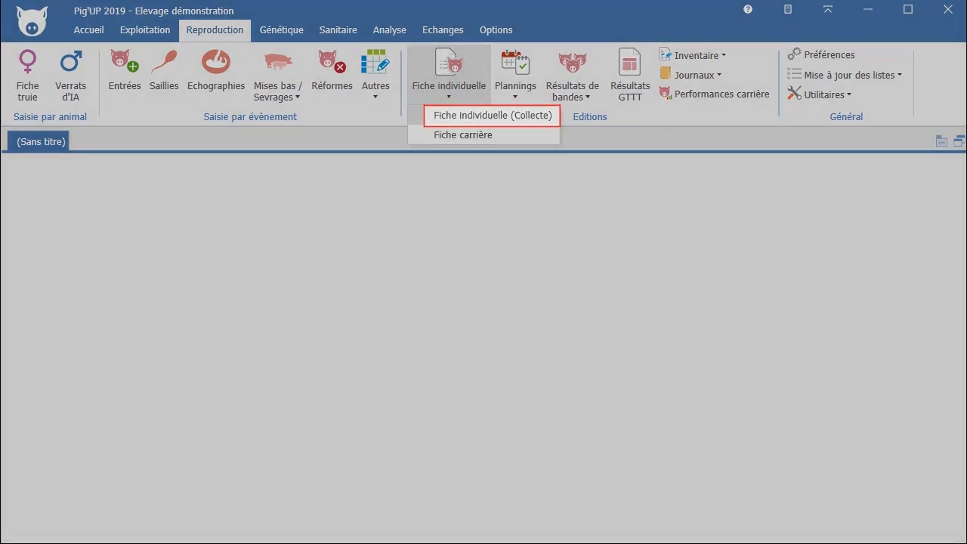
click(493, 116)
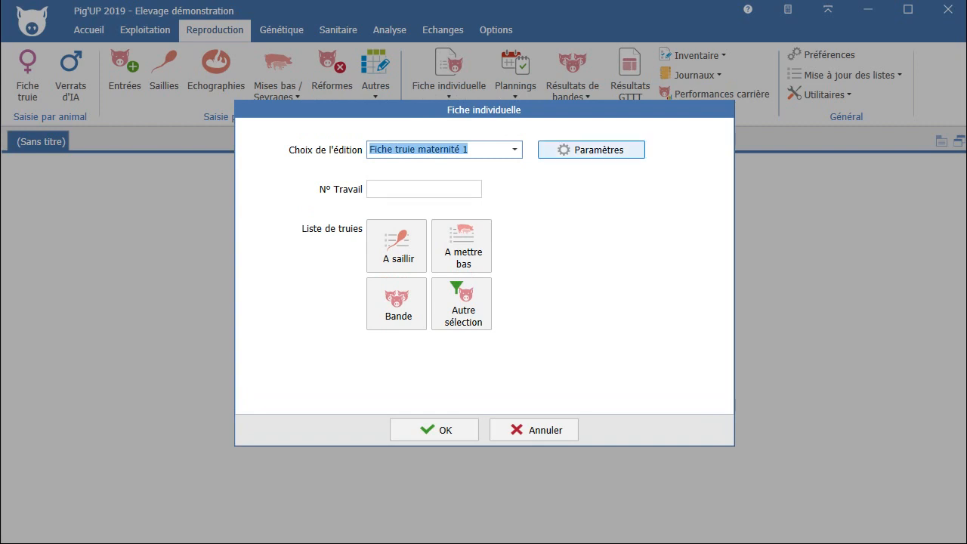
click(631, 156)
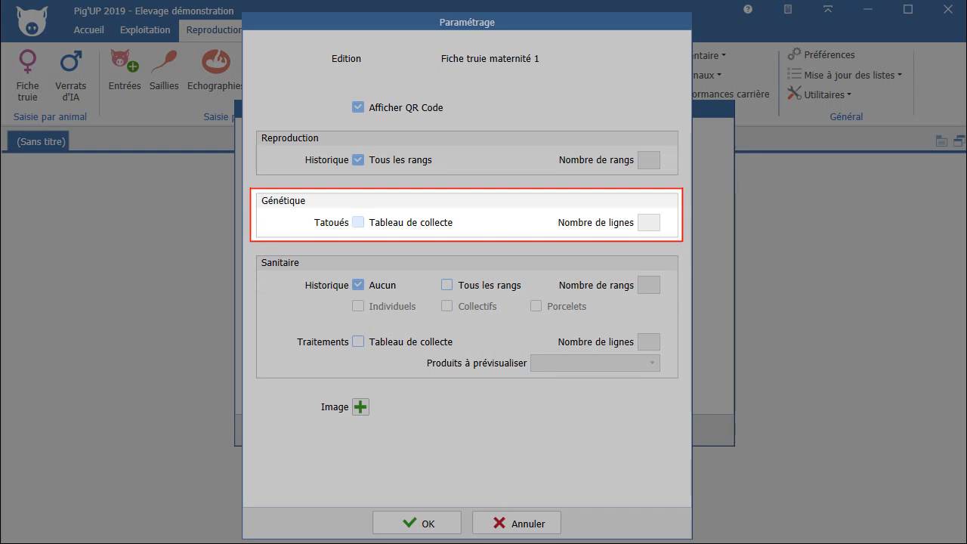
click(358, 222)
click(649, 222)
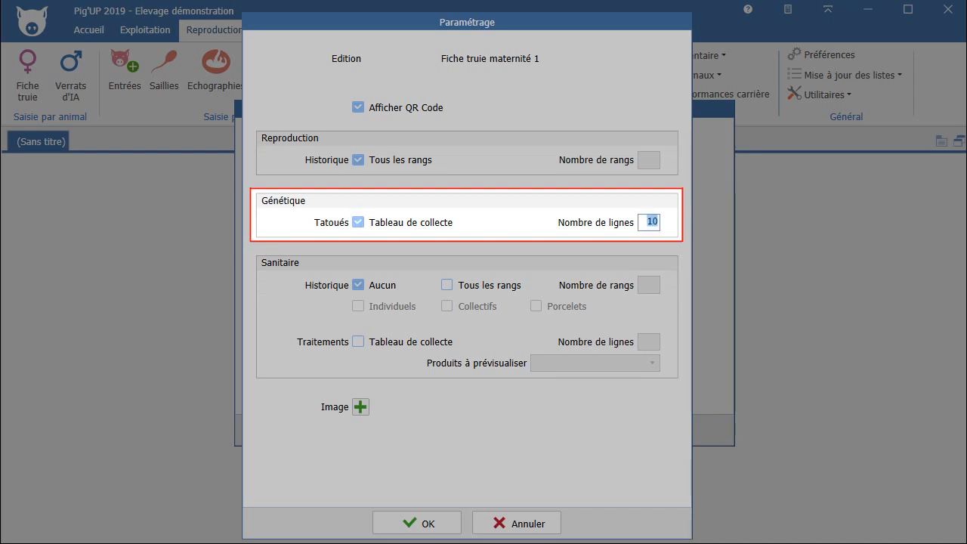
text(5)
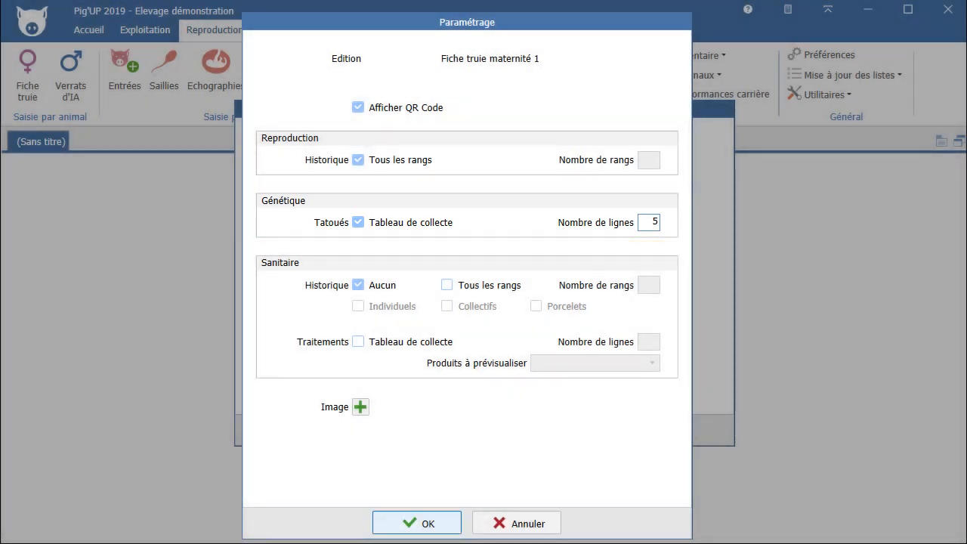
click(417, 523)
Generate the maternity sheet preview for the sow with work number 60807 and look through it down to the end.
click(423, 189)
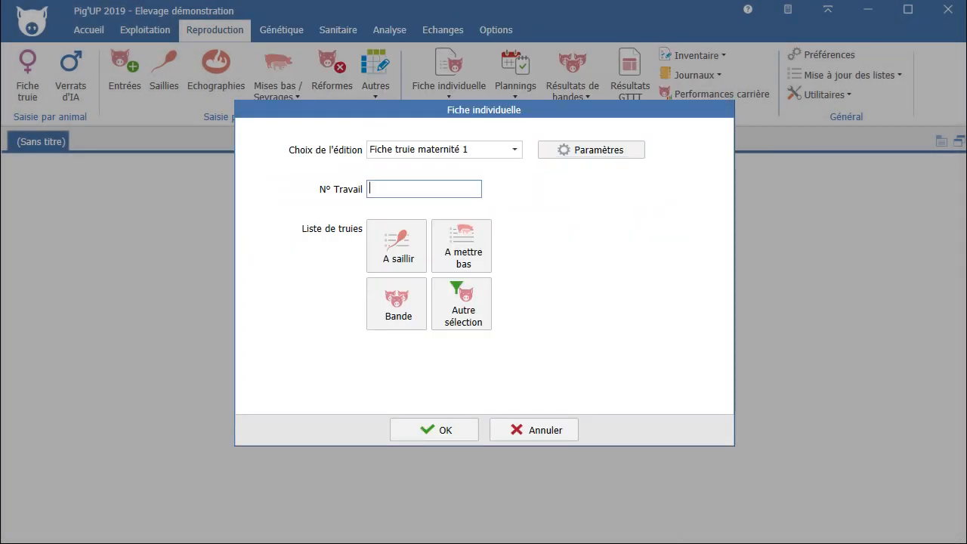
text(60807)
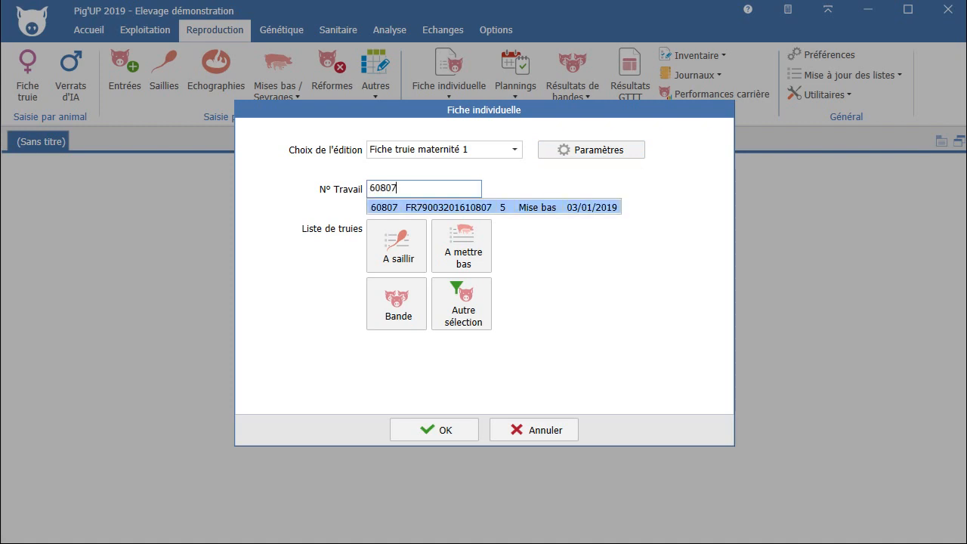
click(446, 207)
click(434, 430)
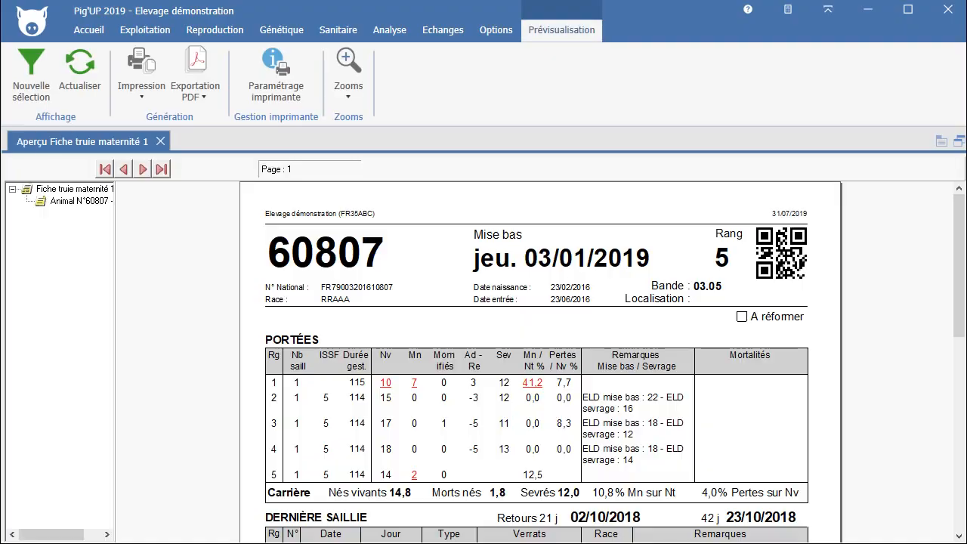
scroll(529, 363, down, 3)
scroll(537, 362, down, 5)
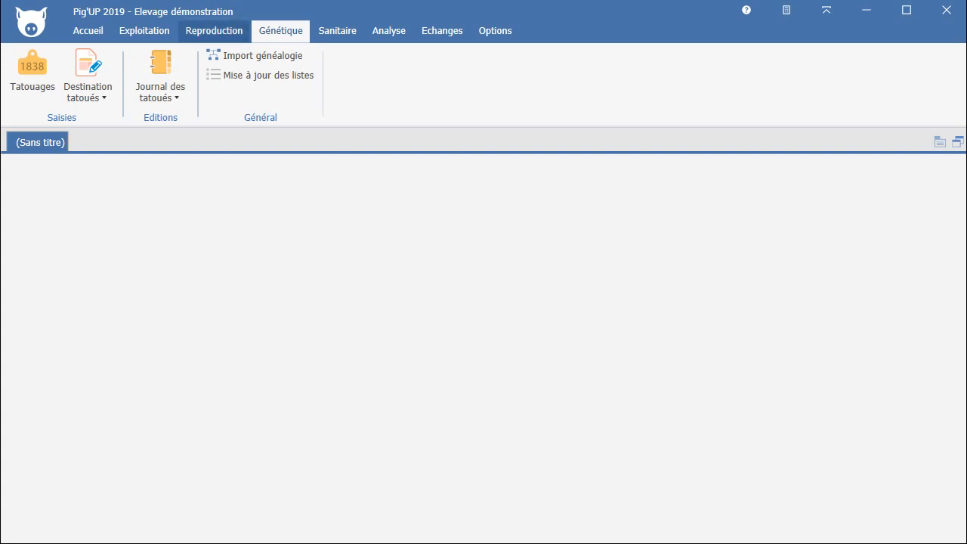
Open the reproduction data-entry preferences and show the choices for the tattoo entry screens.
click(214, 31)
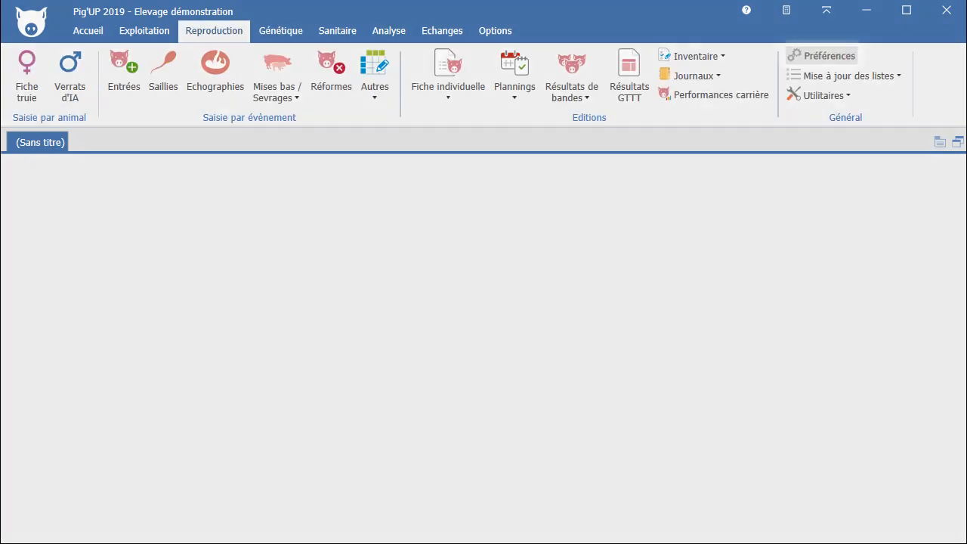
click(824, 55)
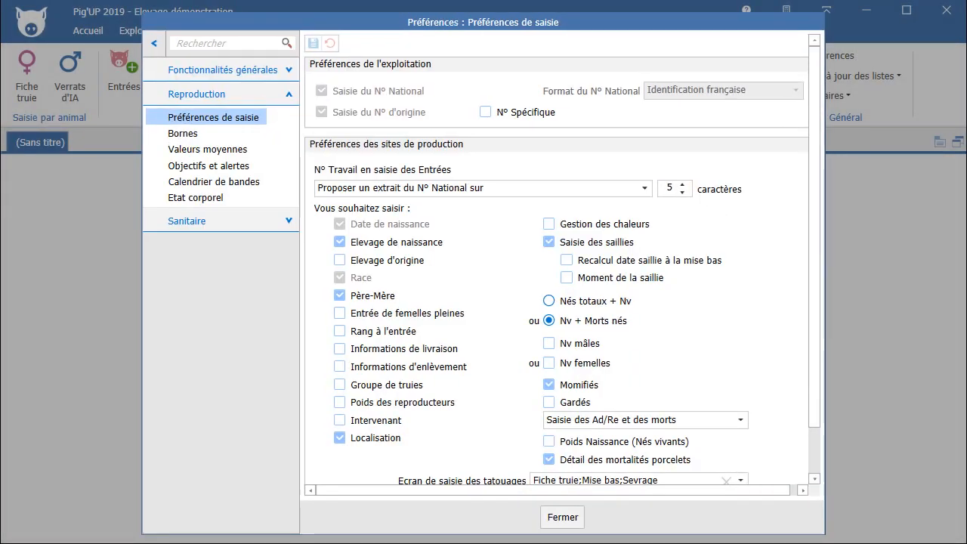
scroll(556, 264, down, 1)
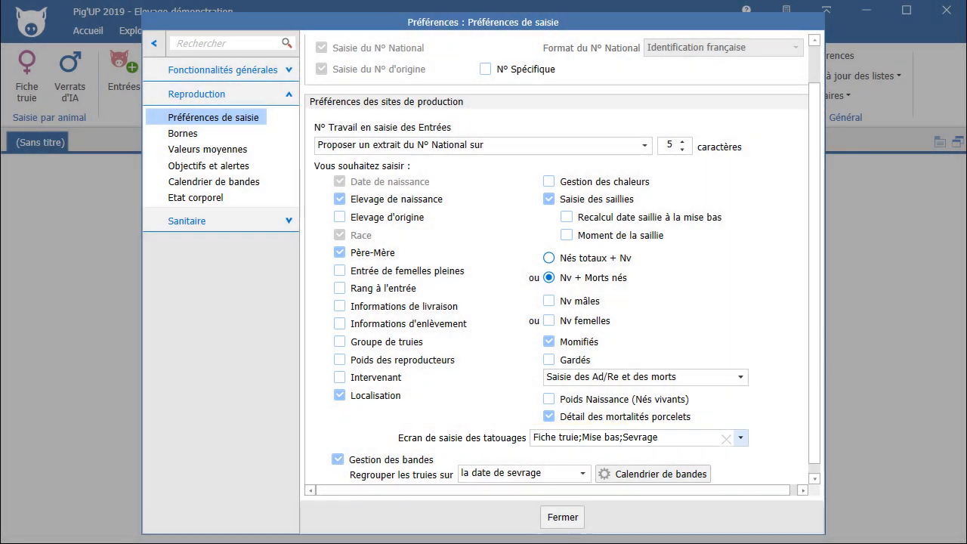
click(740, 438)
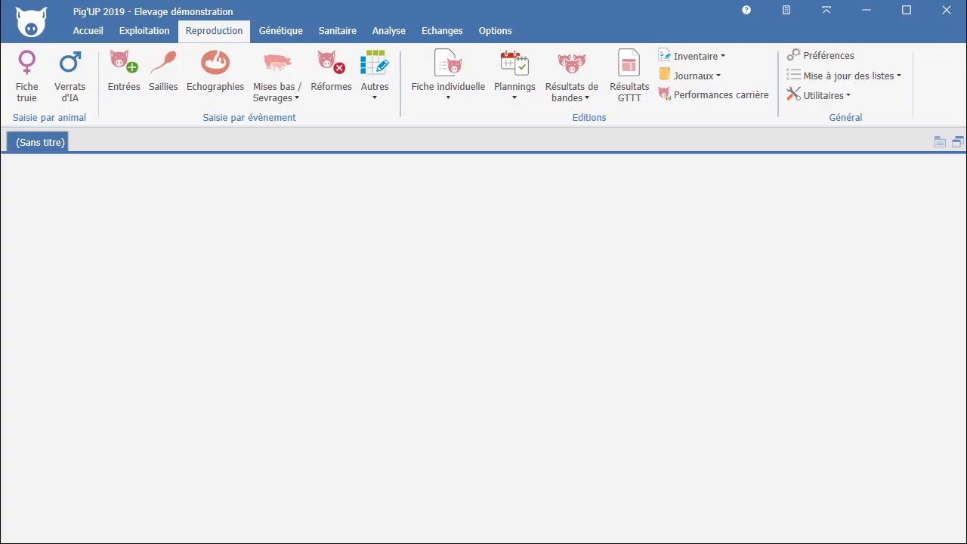
Open the genetics tattoo entry and select the sow with work number 48179 for the new record.
click(281, 31)
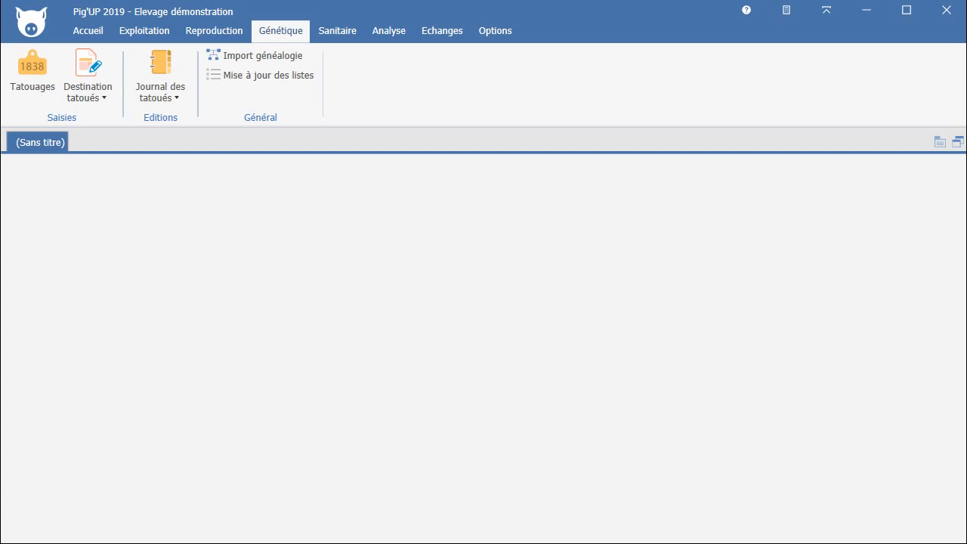
click(32, 72)
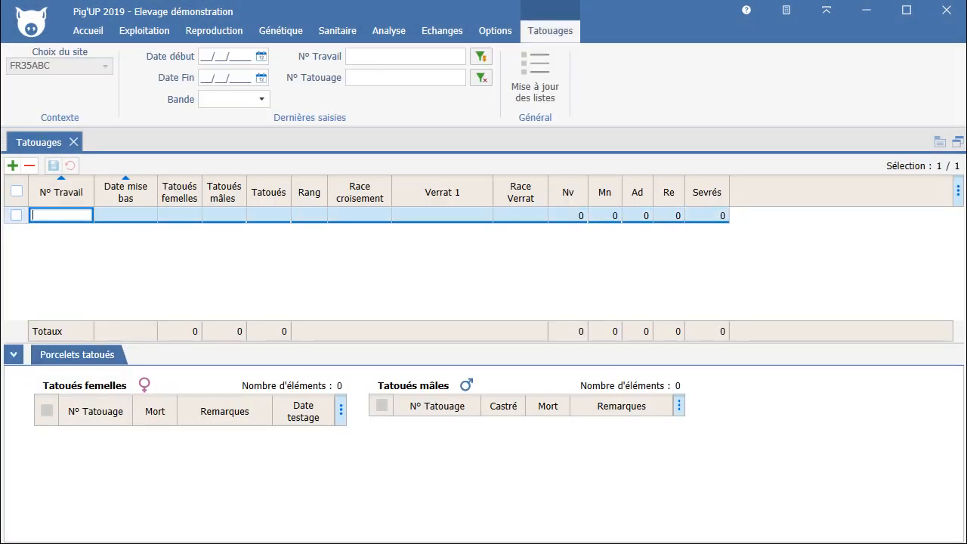
text(48179)
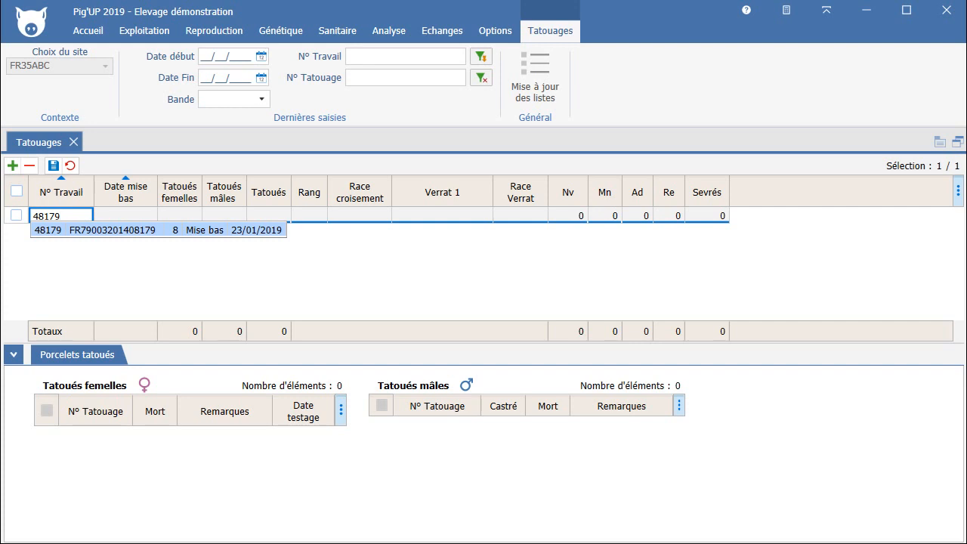
key(Return)
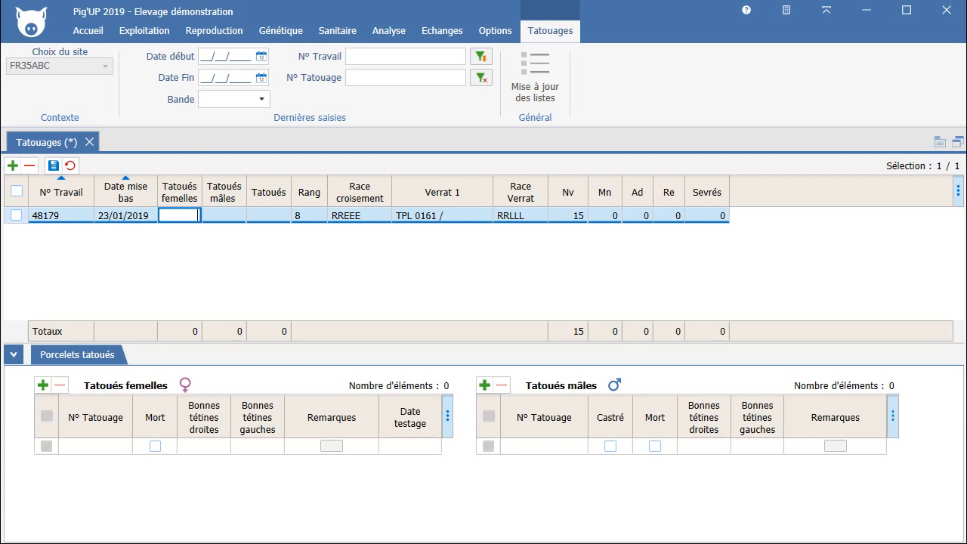
Record 10 tattooed females and 2 tattooed males for sow 48179's litter and save the record.
text(10)
key(Tab)
text(2)
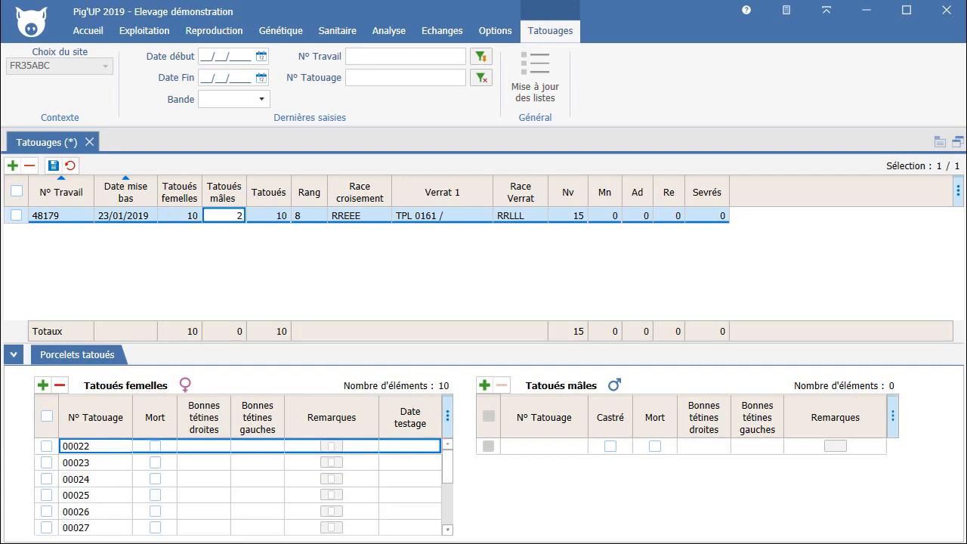
key(Tab)
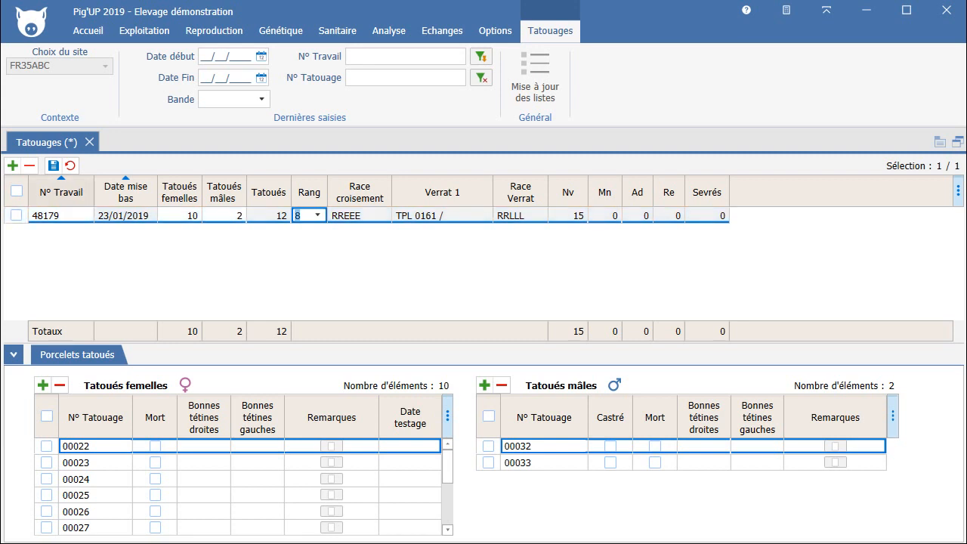
click(53, 165)
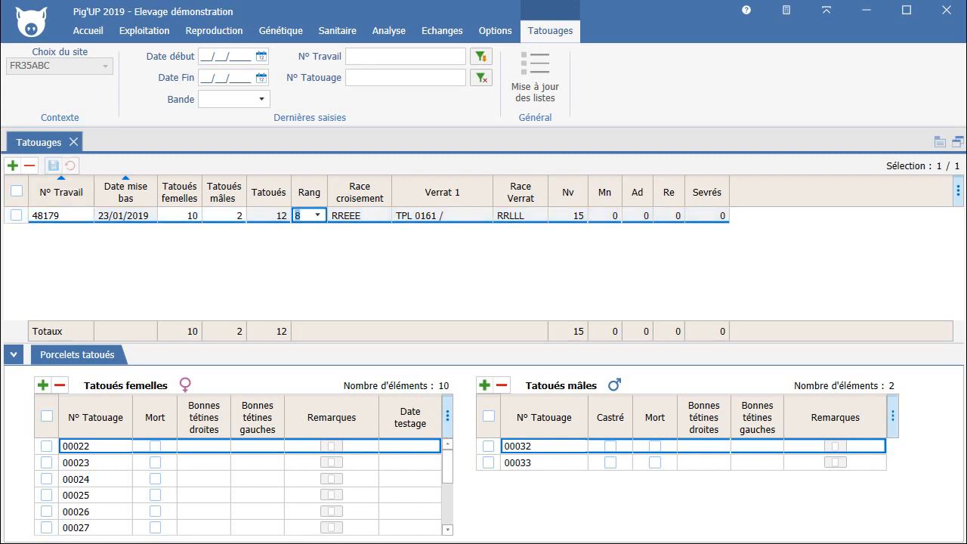
Filter the recorded tattoos from start date 01/12/2018 and look up tattoo number 03441.
click(206, 56)
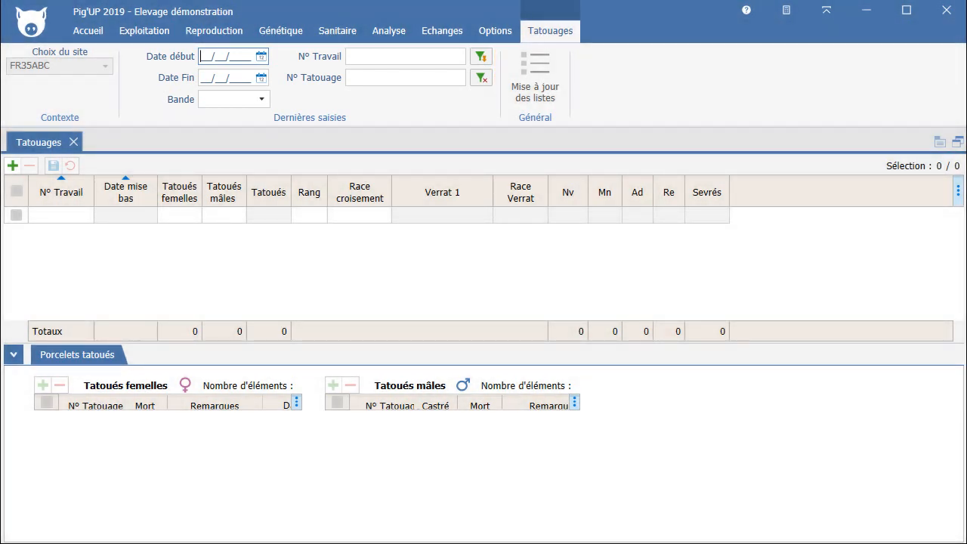
text(01/12/2018)
click(481, 56)
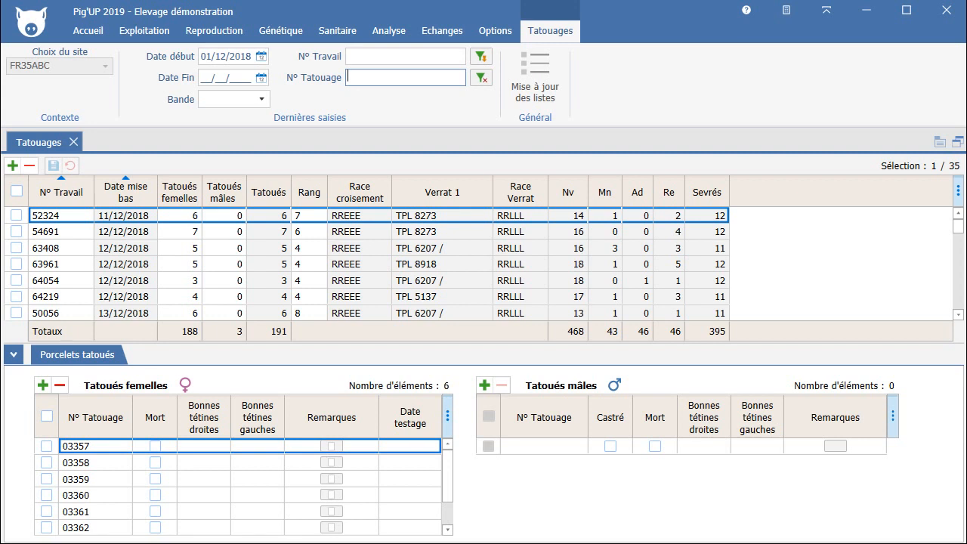
text(03441)
click(480, 56)
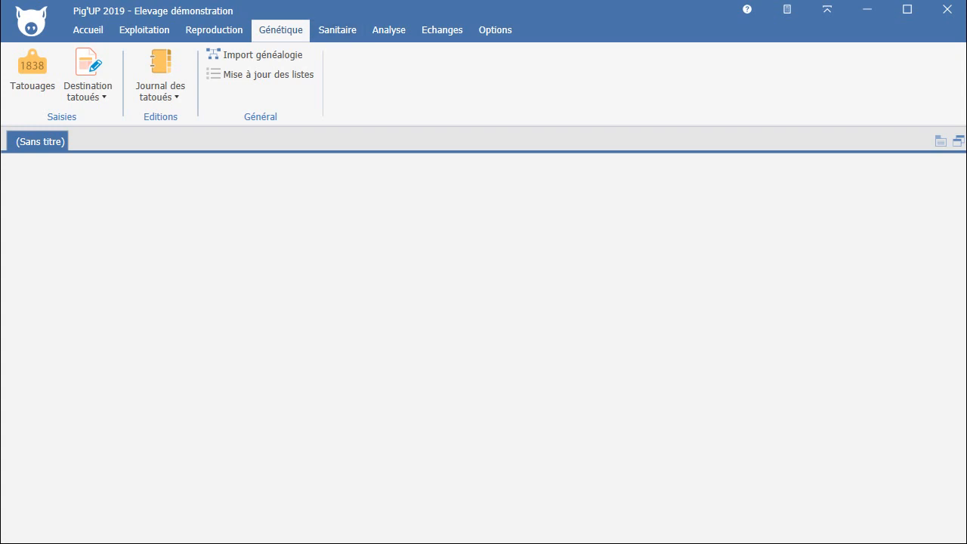
Open the farrowing entry in the reproduction section and select the sow with work number 50056 for the new record.
click(214, 29)
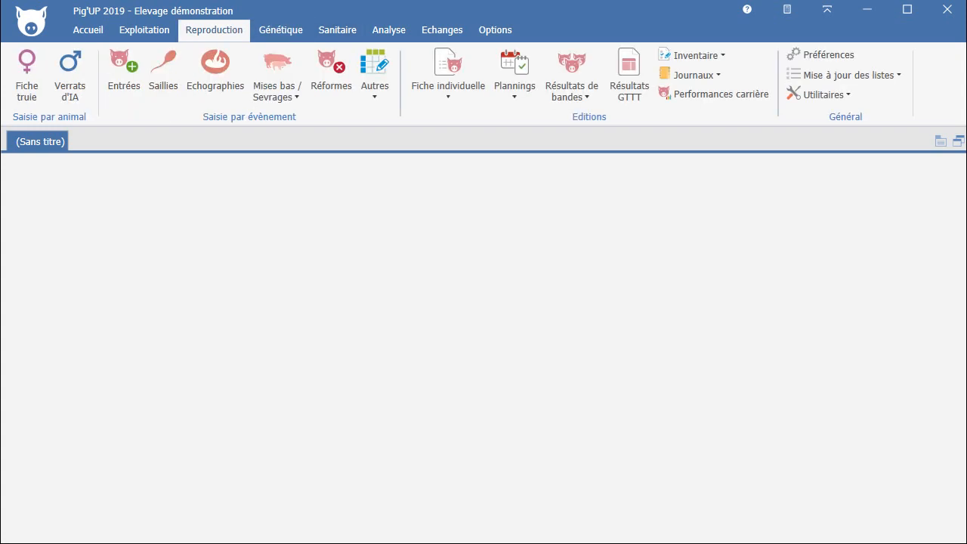
click(278, 90)
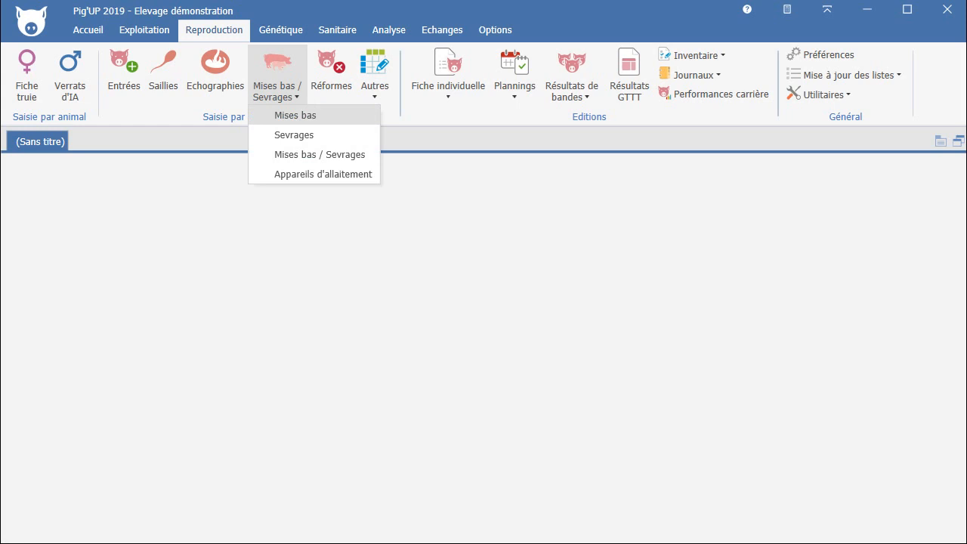
click(295, 115)
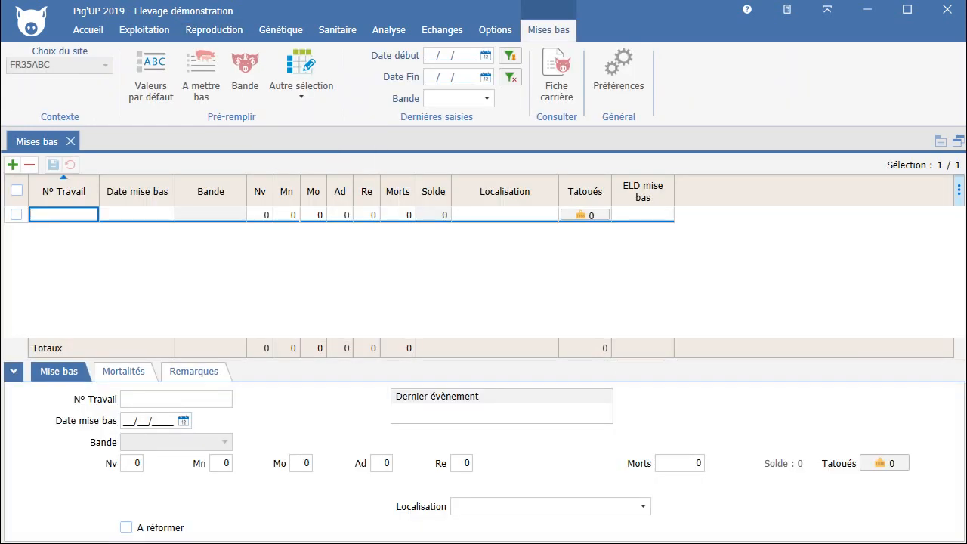
text(50056)
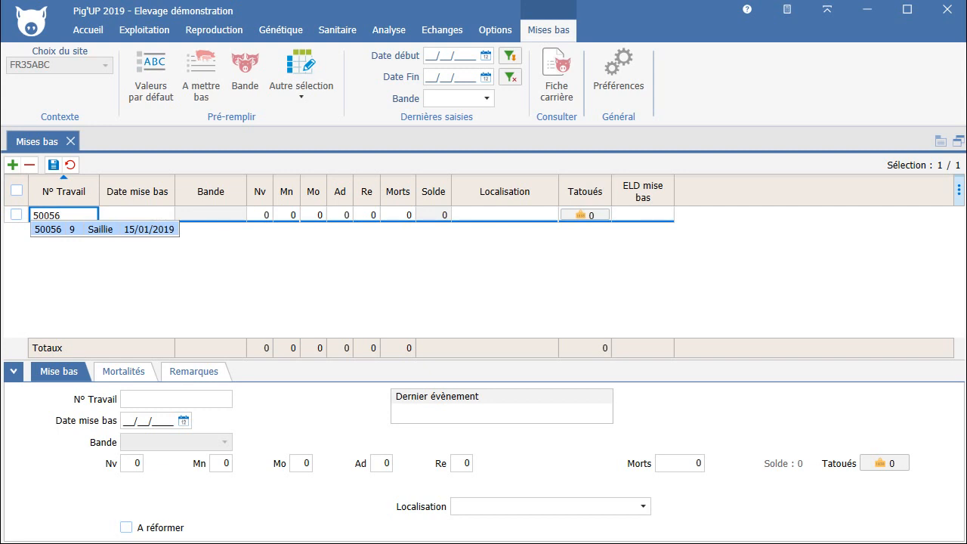
key(Tab)
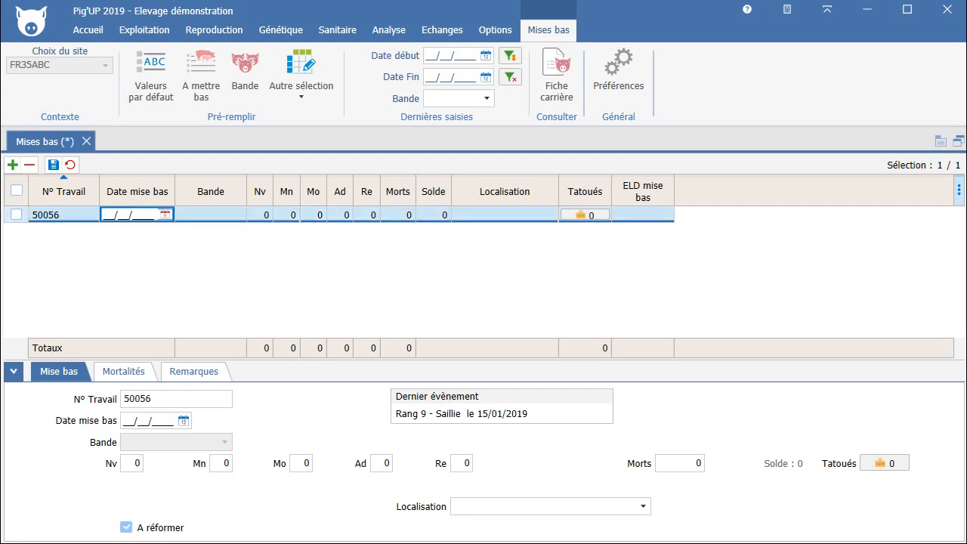
Set the farrowing date to 09/05/2019 and the number born alive (Nv) to 15.
text(09052019)
key(Tab)
key(Tab)
text(15)
key(Tab)
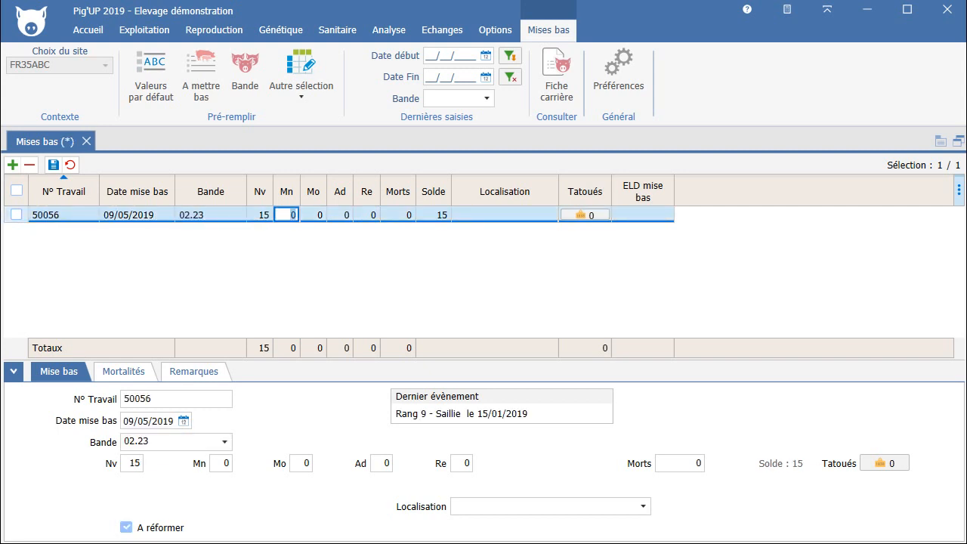
Record 4 tattooed females and 1 tattooed male for sow 50056's farrowing and validate the tattoos.
key(Tab)
key(Tab)
key(Tab)
key(Tab)
key(Tab)
key(Tab)
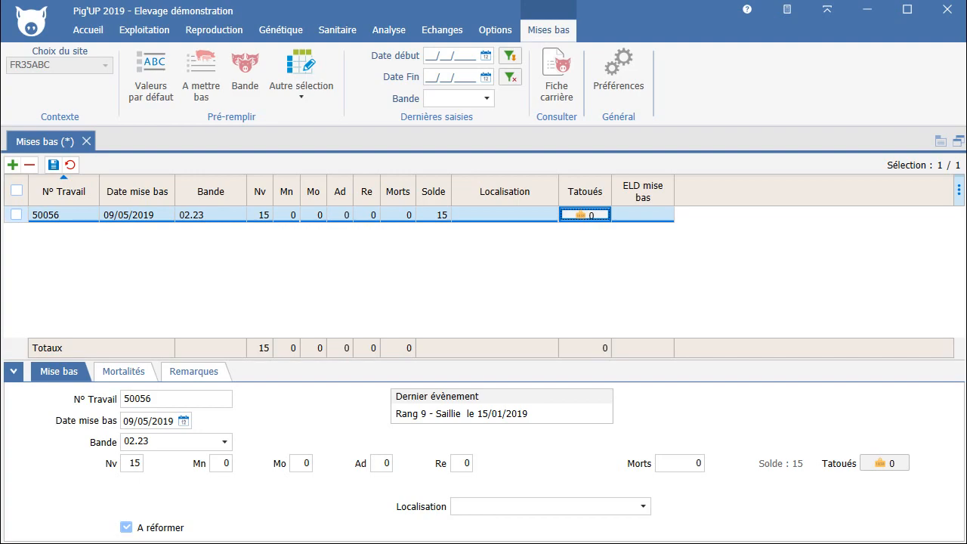
key(space)
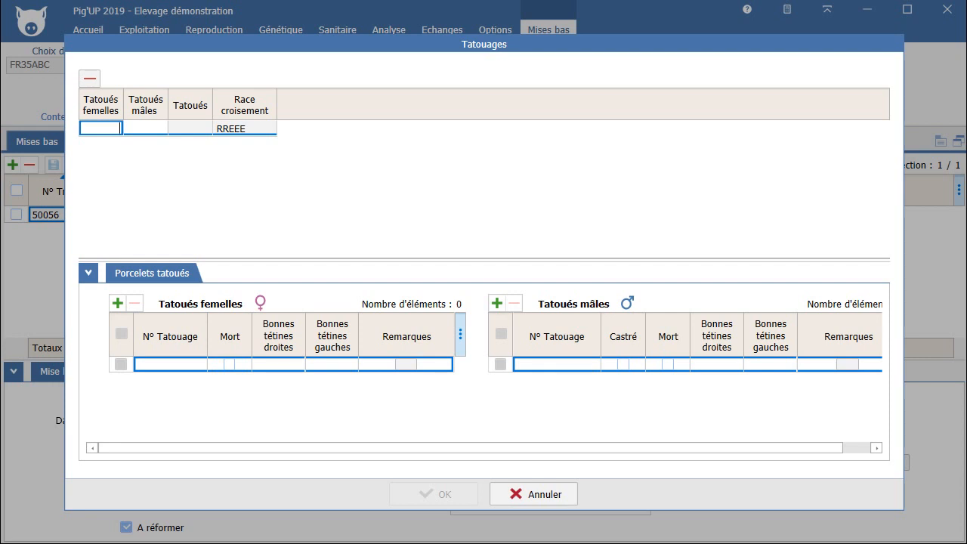
text(4)
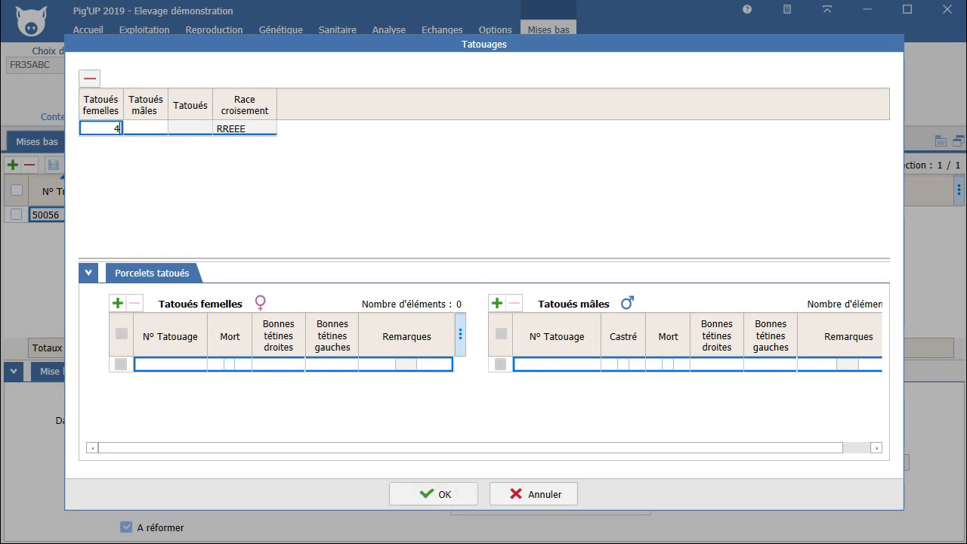
key(Tab)
text(1)
key(Tab)
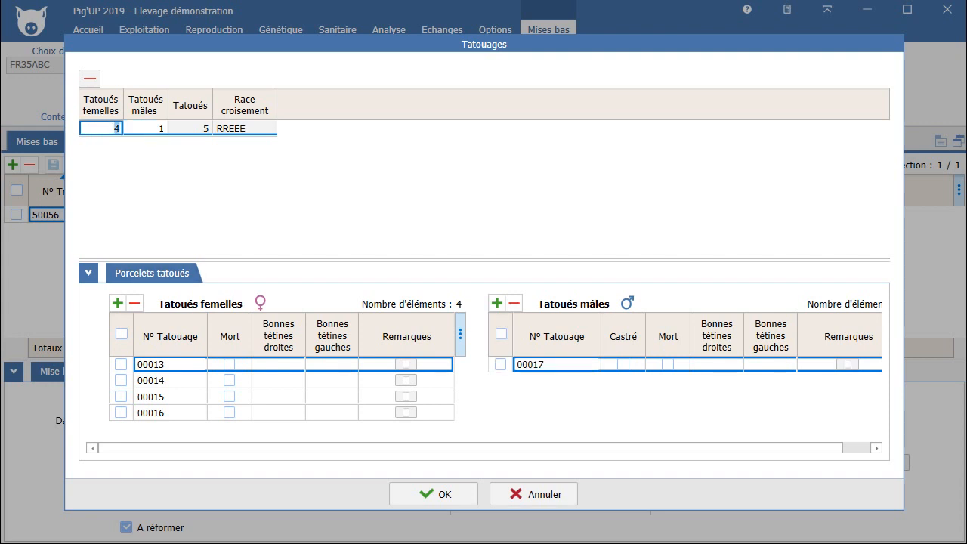
click(433, 493)
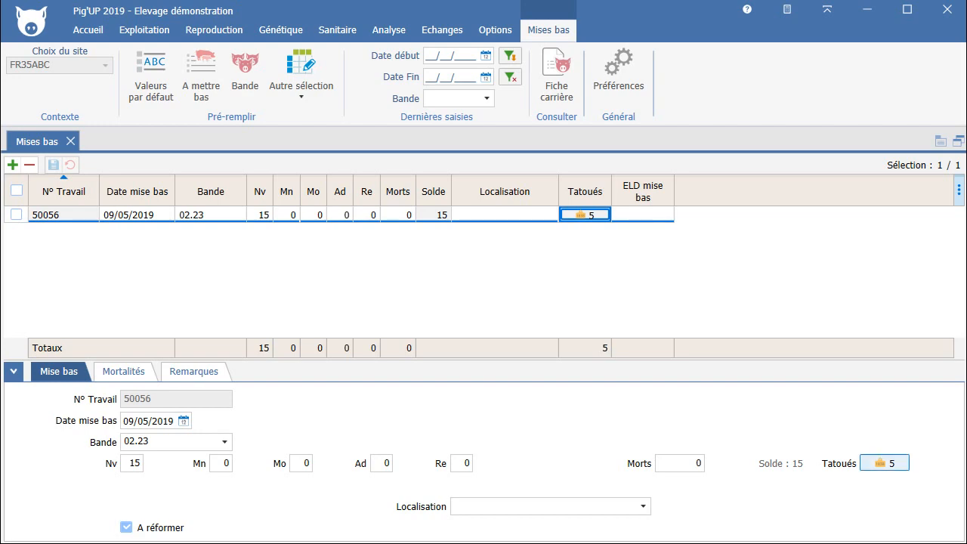
Reopen the tattoo details of sow 50056's litter, delete the male tattoo 00017 and validate the change.
click(885, 463)
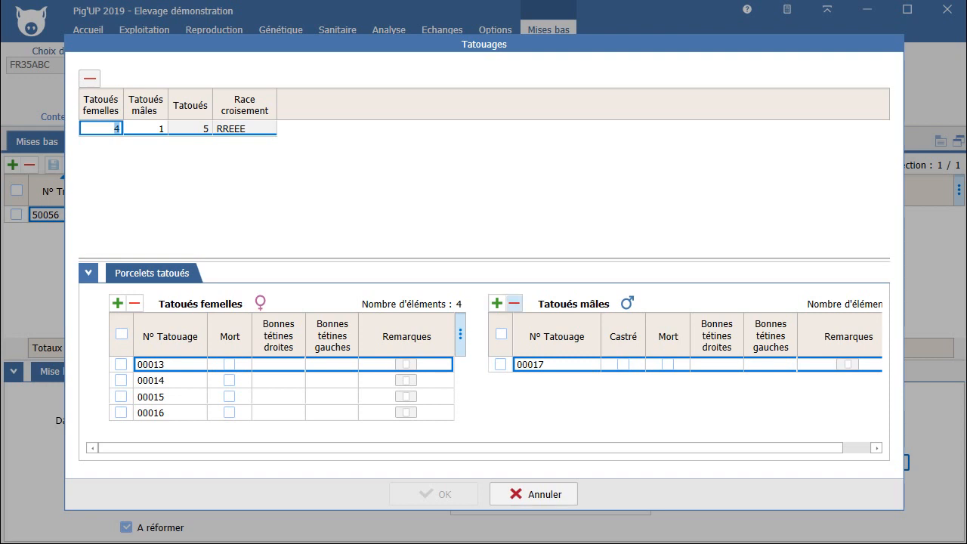
click(514, 303)
click(436, 314)
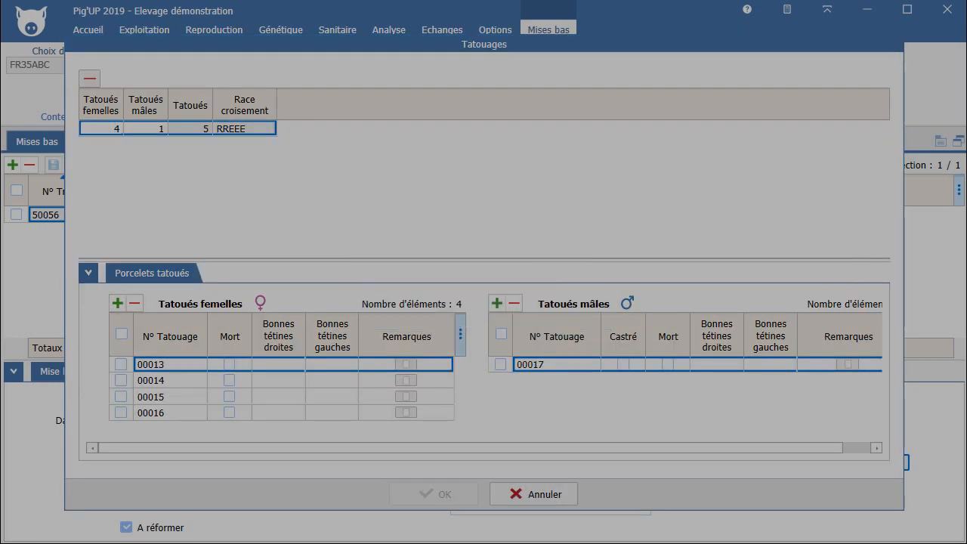
click(433, 494)
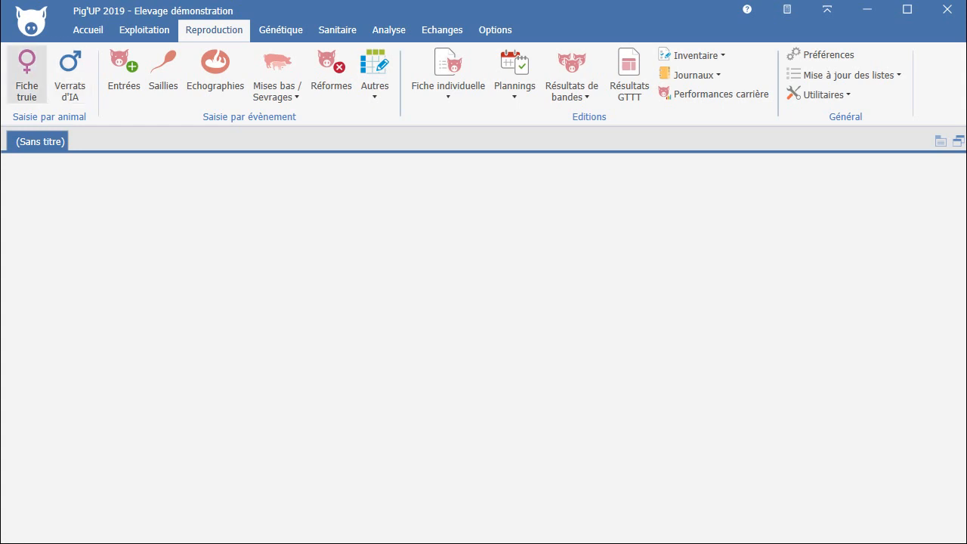
Open the individual sow card and go through sow 50717's farrowing and weaning events for litter rank 9.
click(26, 74)
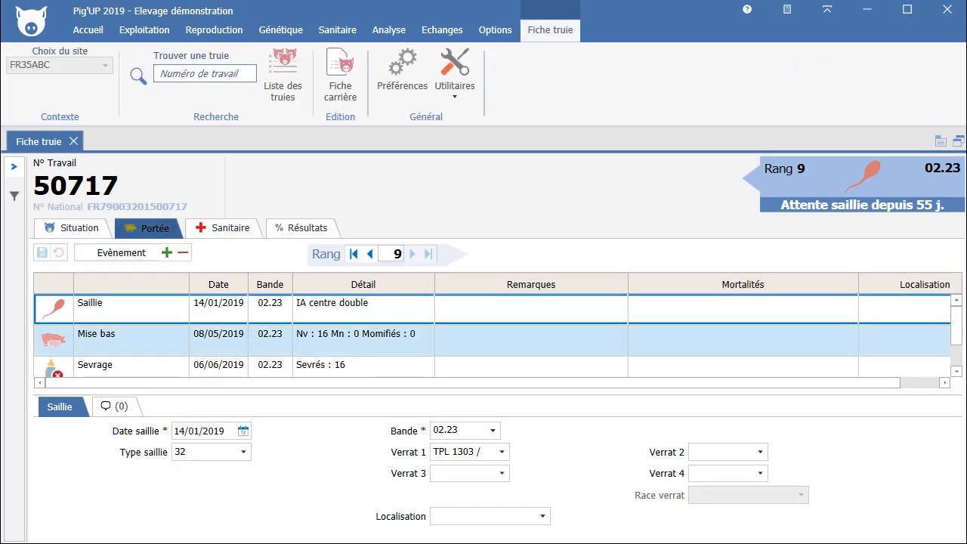
click(364, 341)
scroll(364, 341, down, 1)
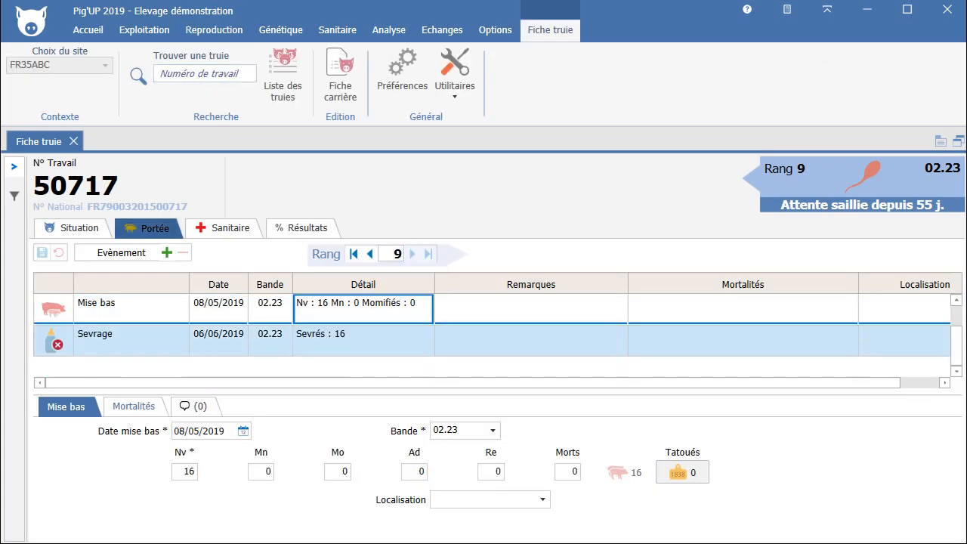
click(364, 341)
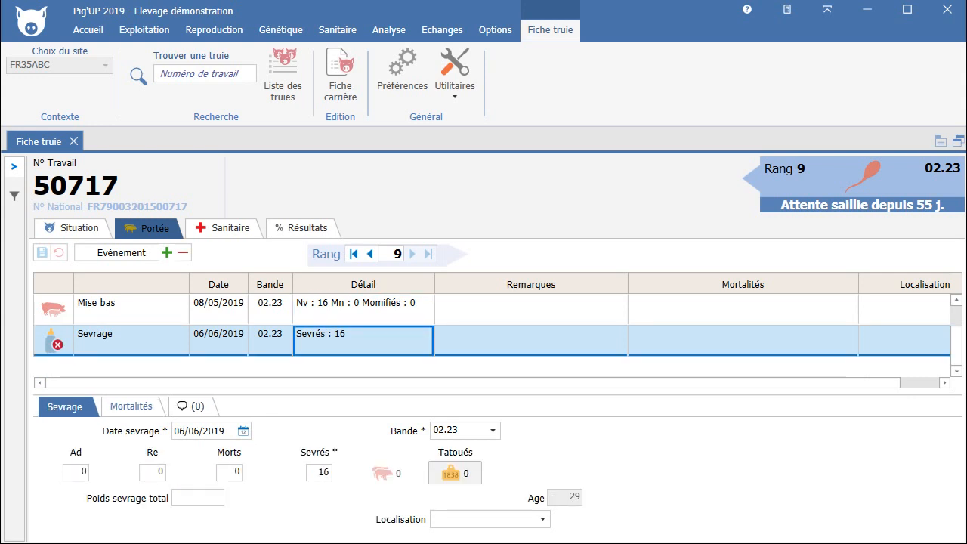
Enter 4 tattooed females and 1 tattooed male from sow 50717's weaning event.
click(479, 477)
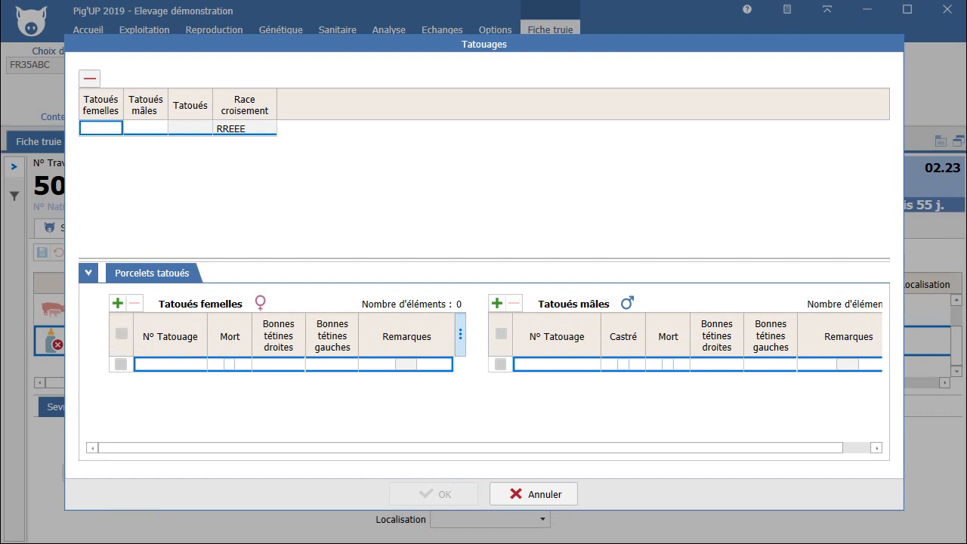
text(4)
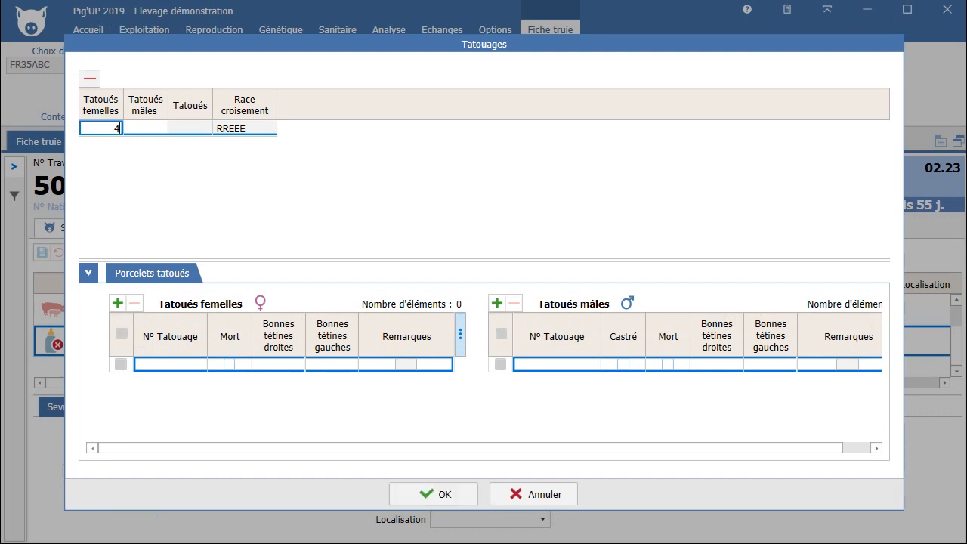
key(Tab)
text(1)
key(Tab)
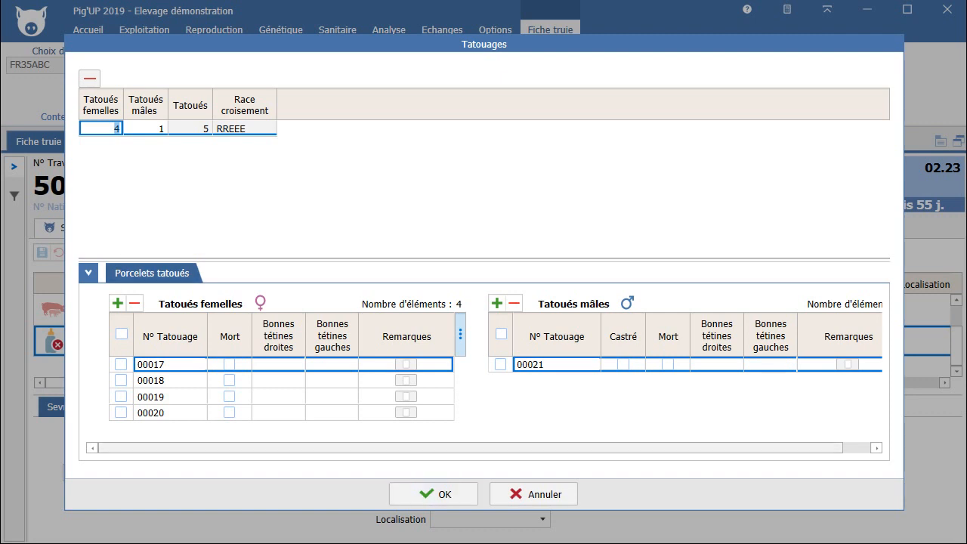
Mark female 00020 as dead and male 00021 as castrated, and validate the litter's tattoos.
click(229, 413)
click(229, 412)
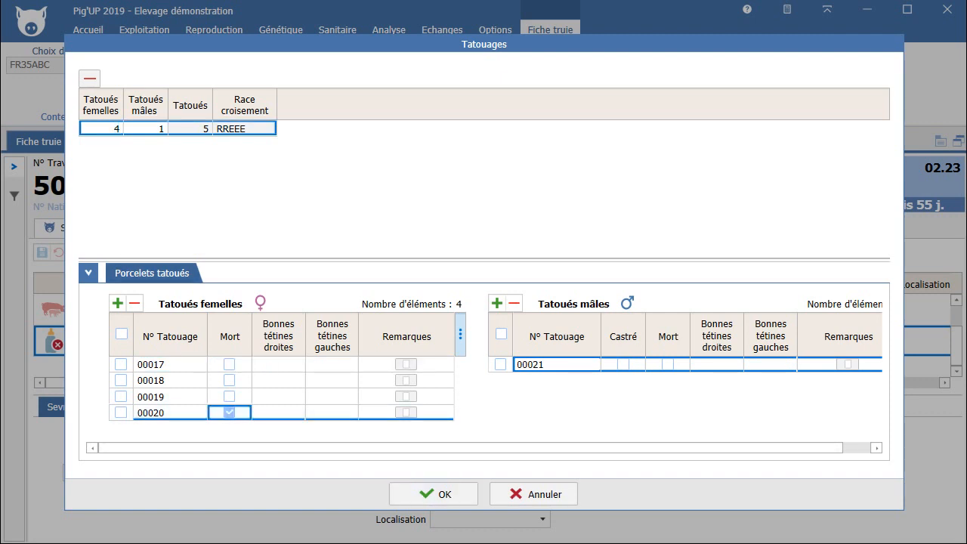
click(623, 364)
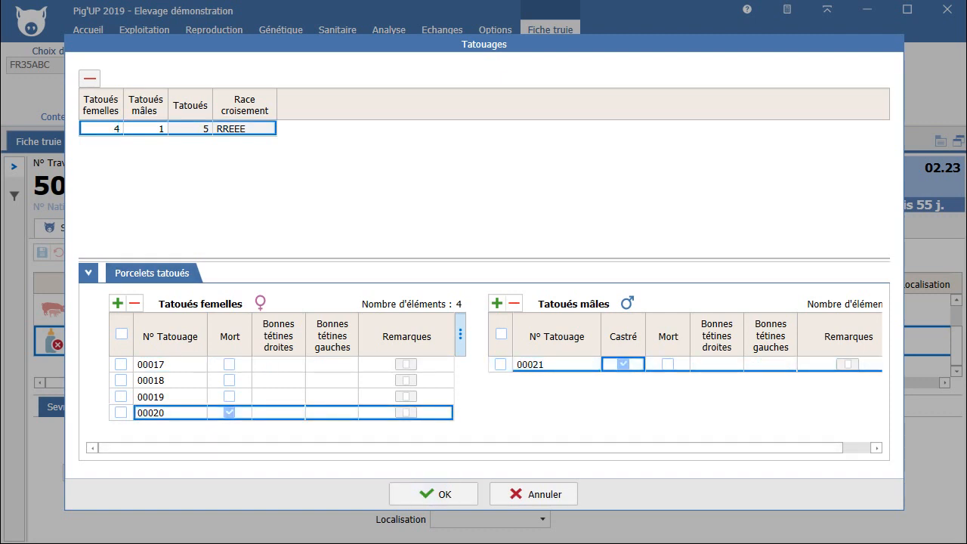
click(434, 494)
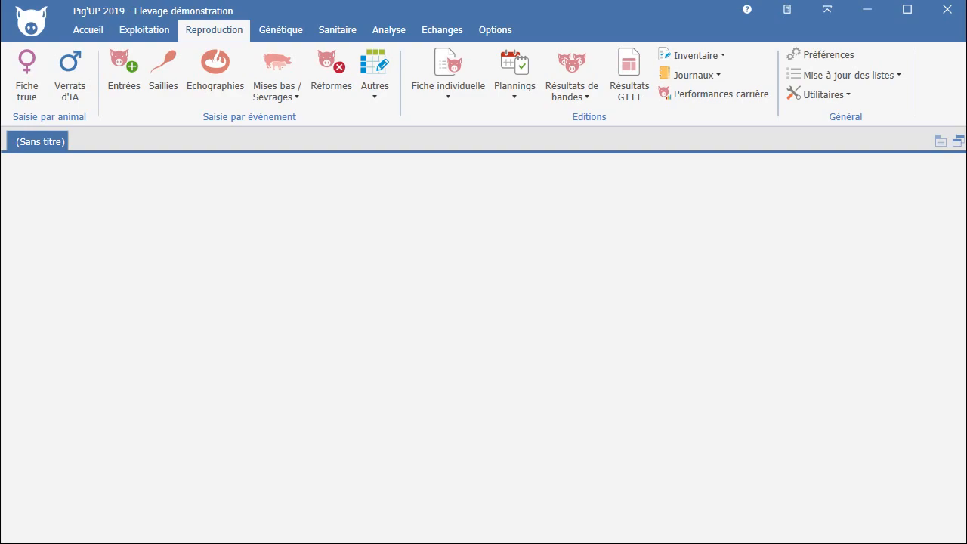
Open the herd entries and fill in a new female with national number FR35ABC201803327.
click(124, 72)
click(535, 445)
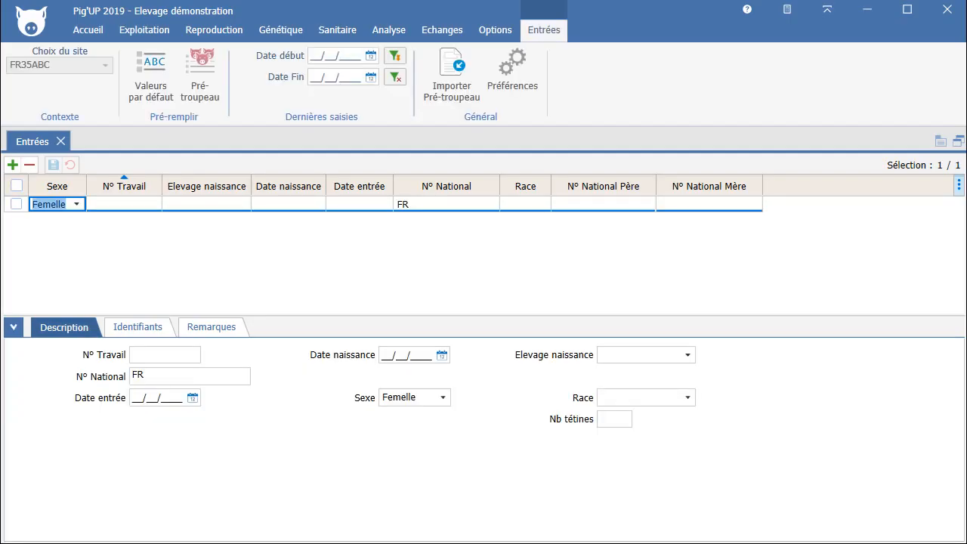
key(Tab)
key(Tab)
key(Tab)
key(Tab)
key(Tab)
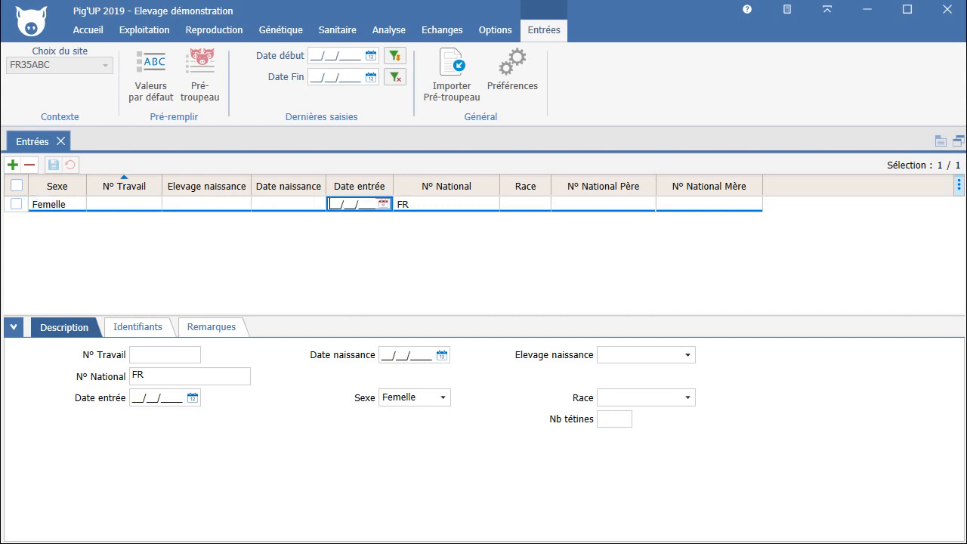
text(35AB)
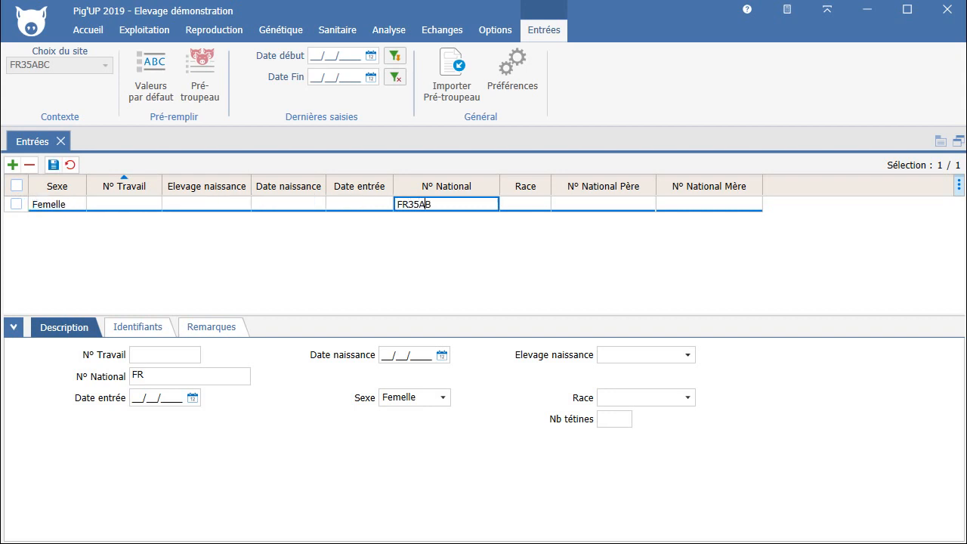
text(C201803327)
key(Return)
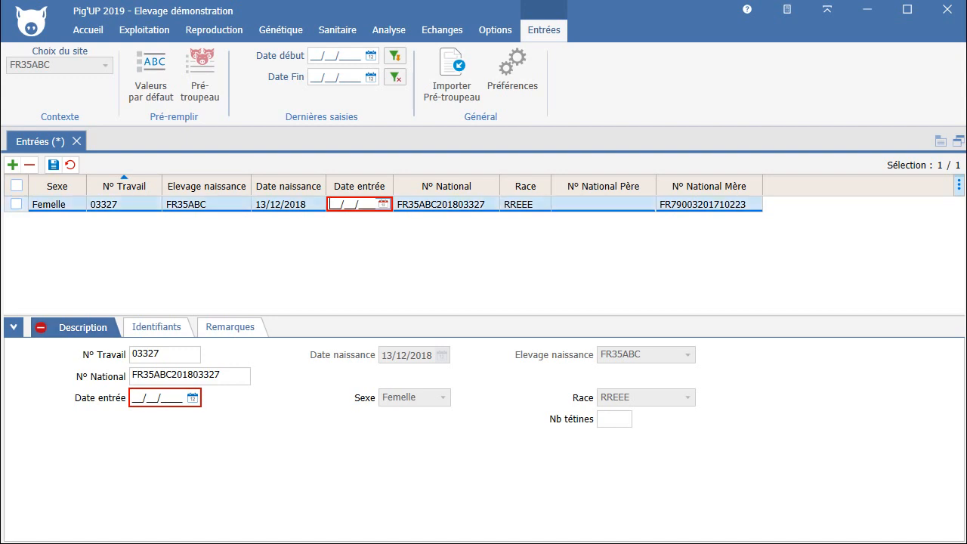
Discard the new female's entry, confirm the cancellation and close the herd entries.
click(70, 165)
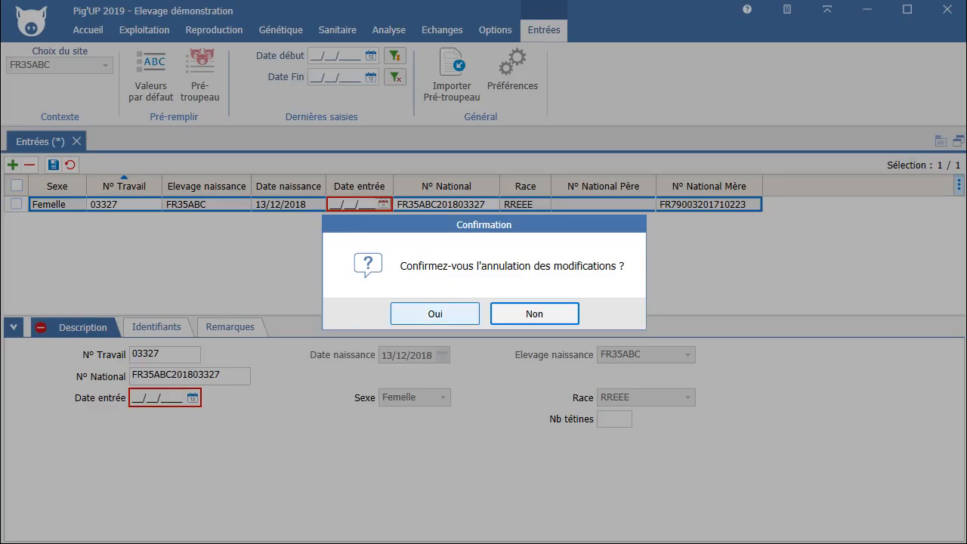
click(434, 313)
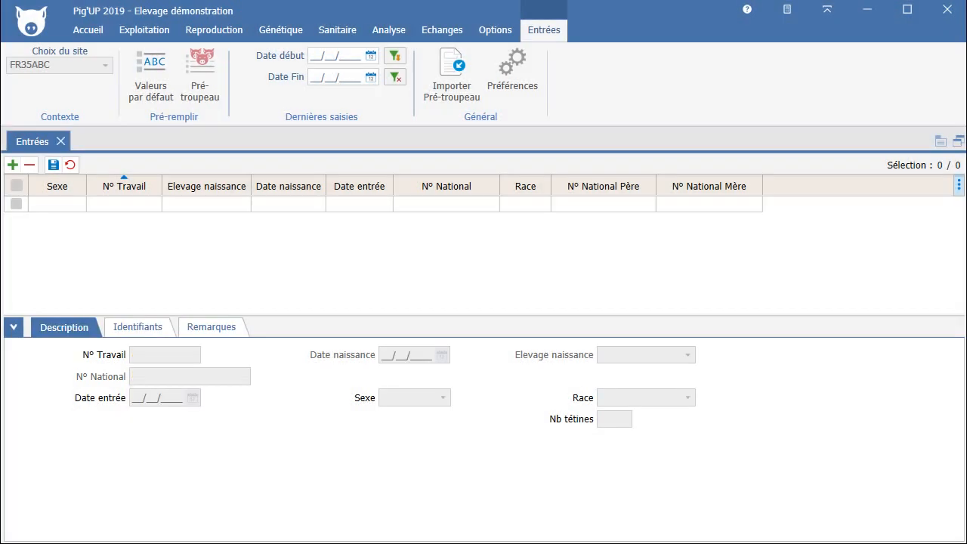
click(60, 141)
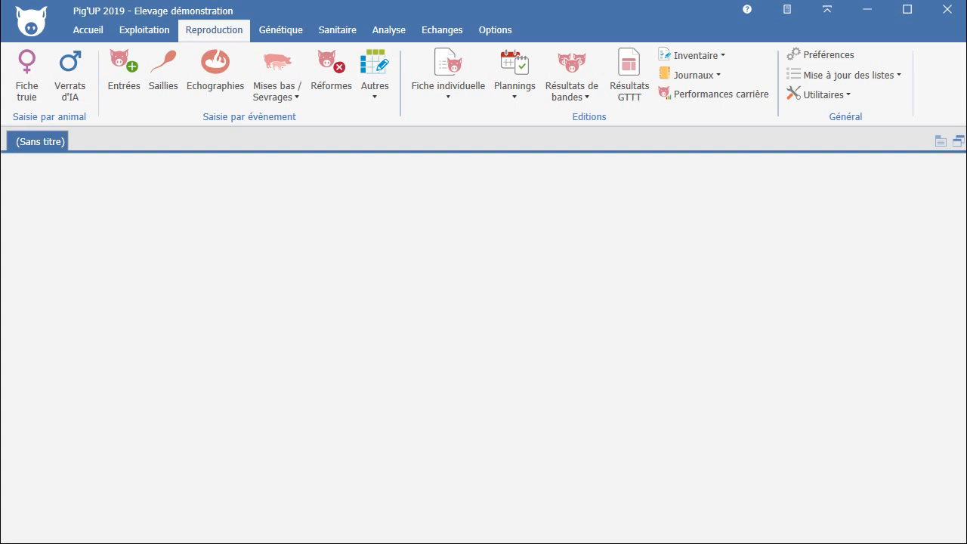
Open the delivery note entry from the tattooed animals' destinations and create a new note dated 15/01/2019.
click(281, 30)
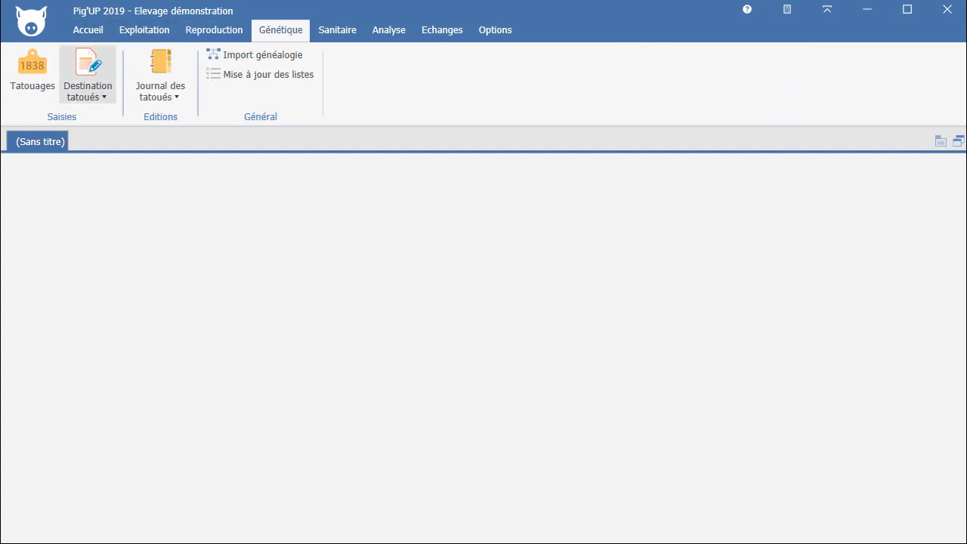
click(88, 86)
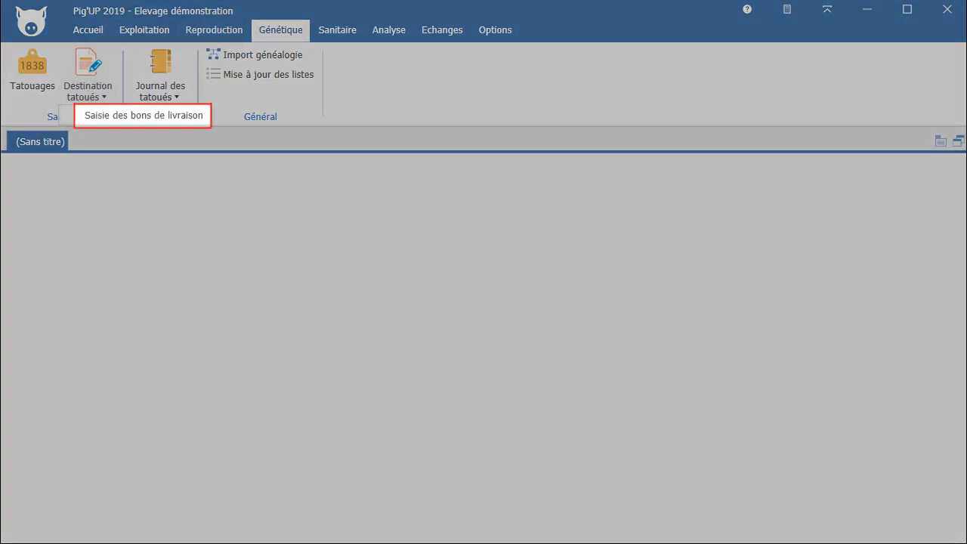
click(143, 116)
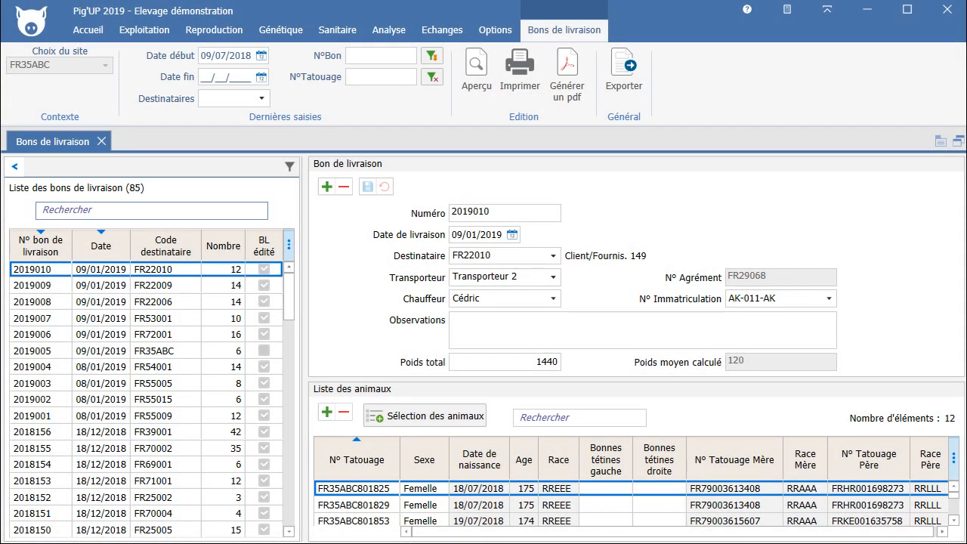
click(327, 187)
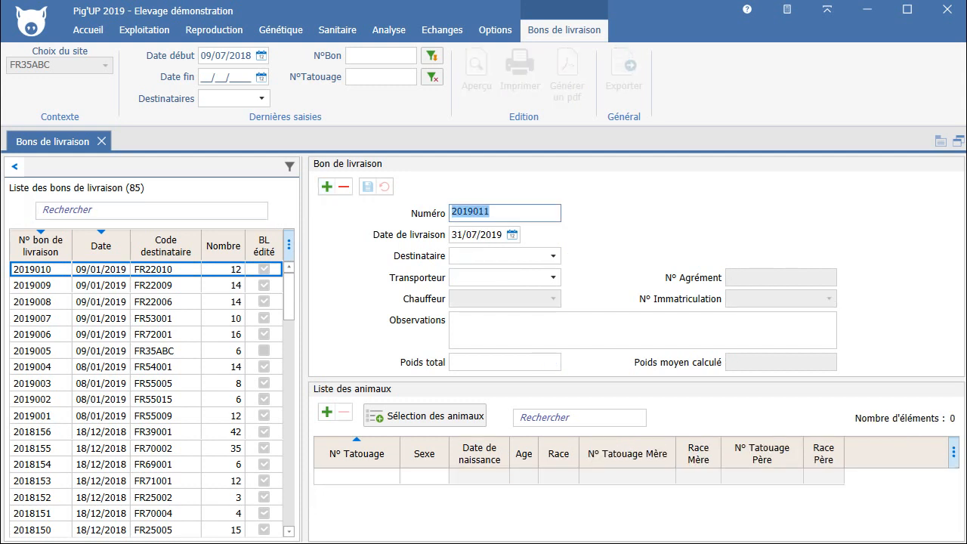
key(Tab)
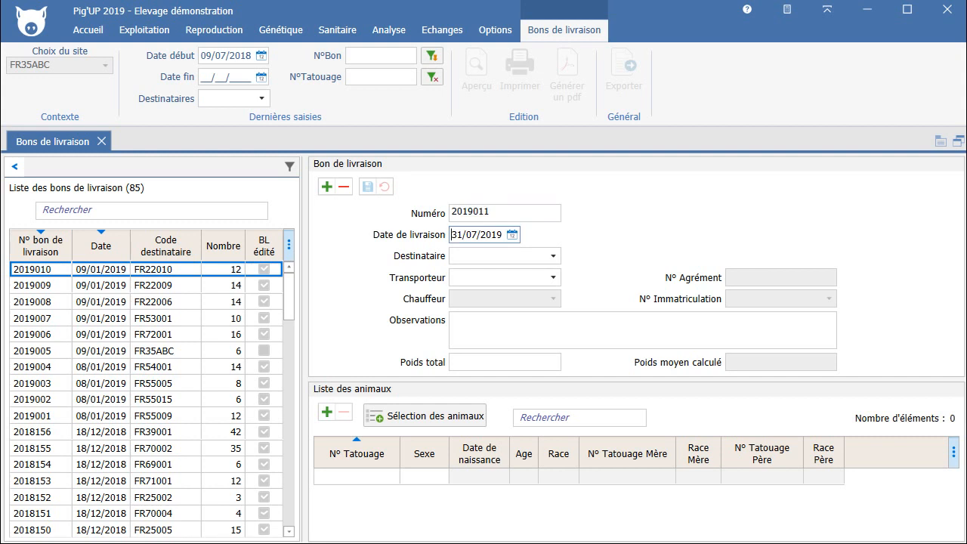
text(15/01/201)
key(Tab)
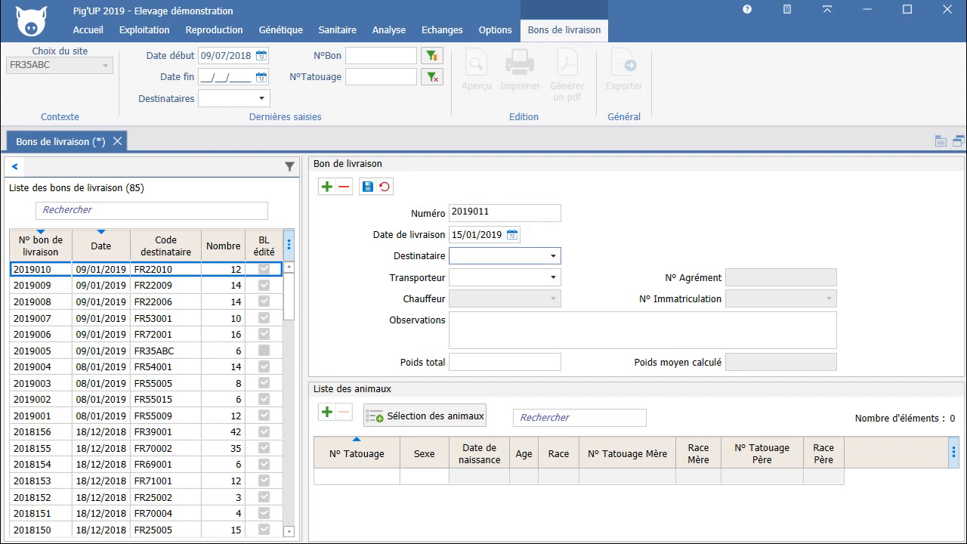
Set the new delivery note's recipient to FR01002 and its carrier to Transporteur 10.
click(554, 256)
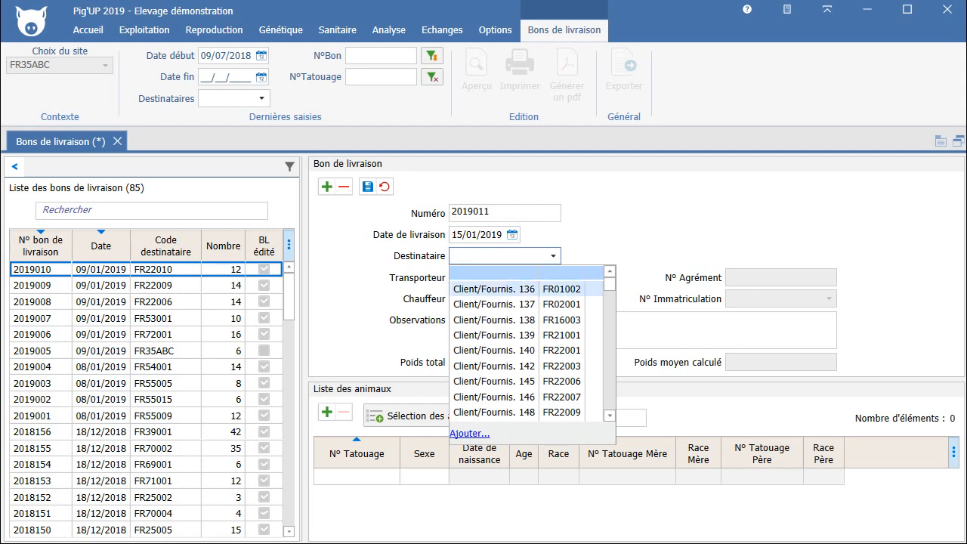
click(538, 289)
click(553, 278)
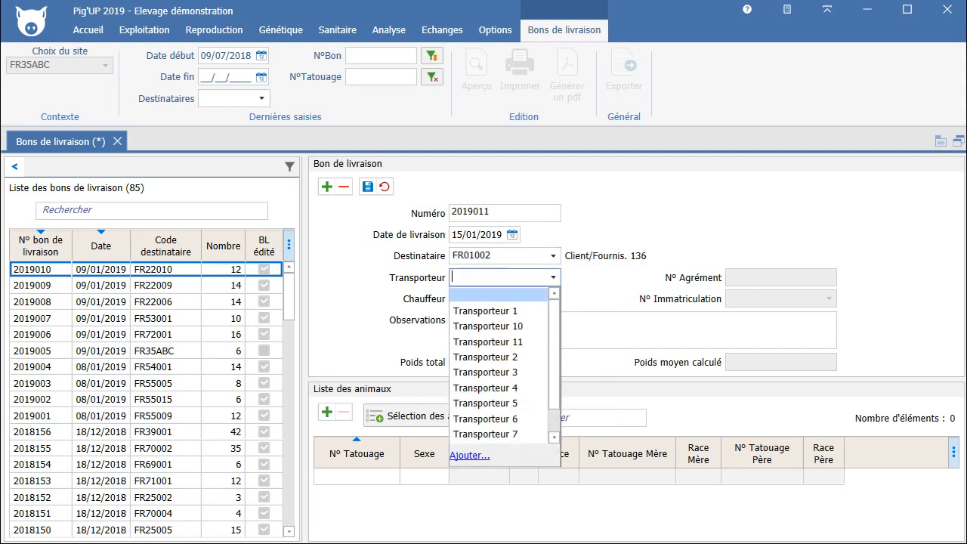
key(Down)
key(Down)
key(Return)
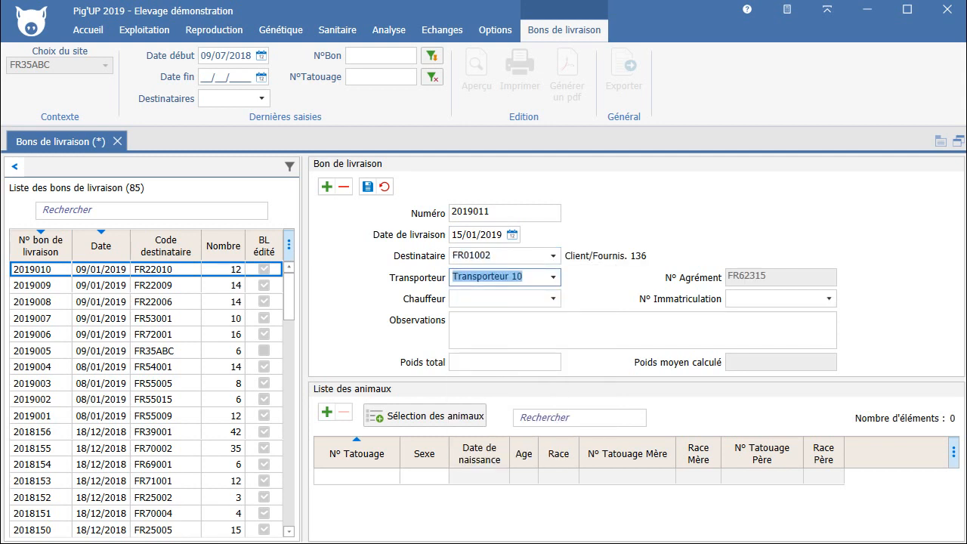
click(553, 299)
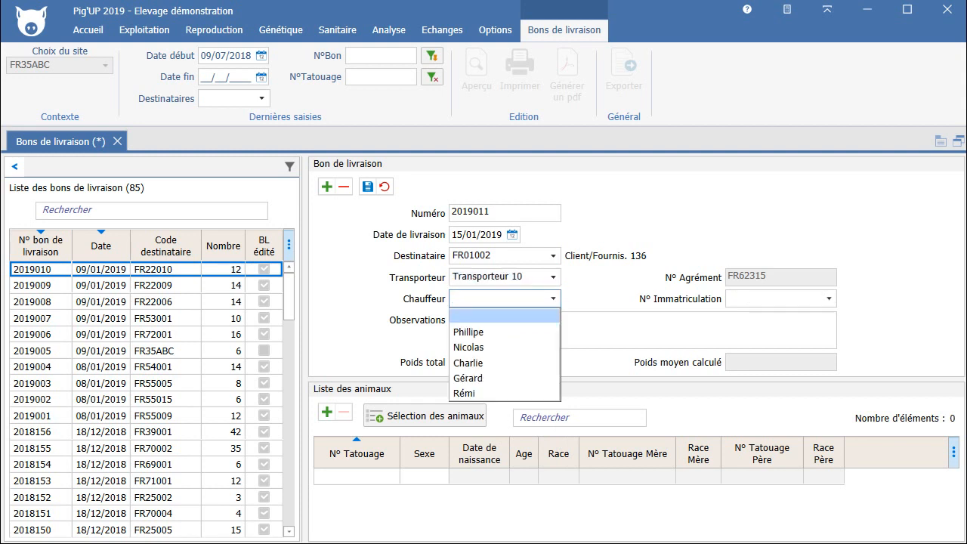
key(Down)
key(Return)
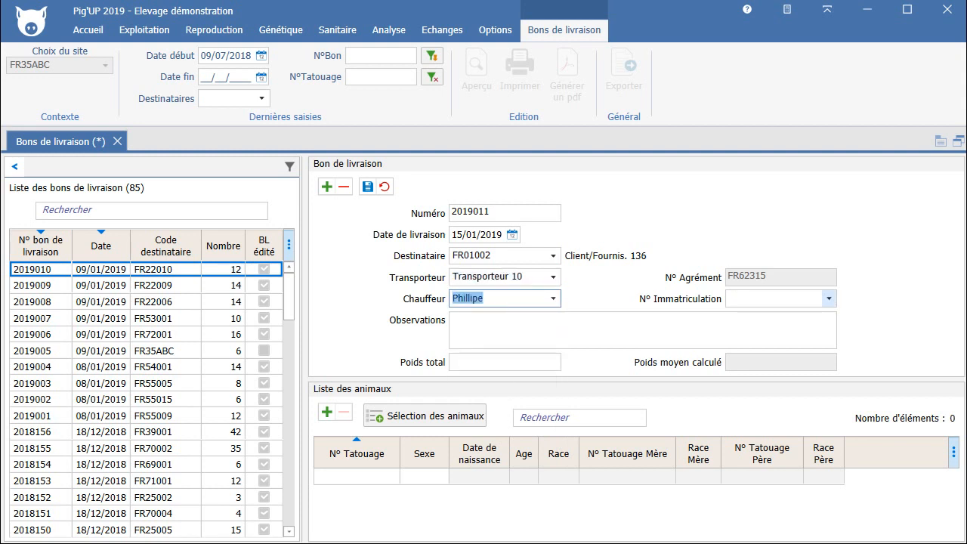
click(829, 299)
click(752, 363)
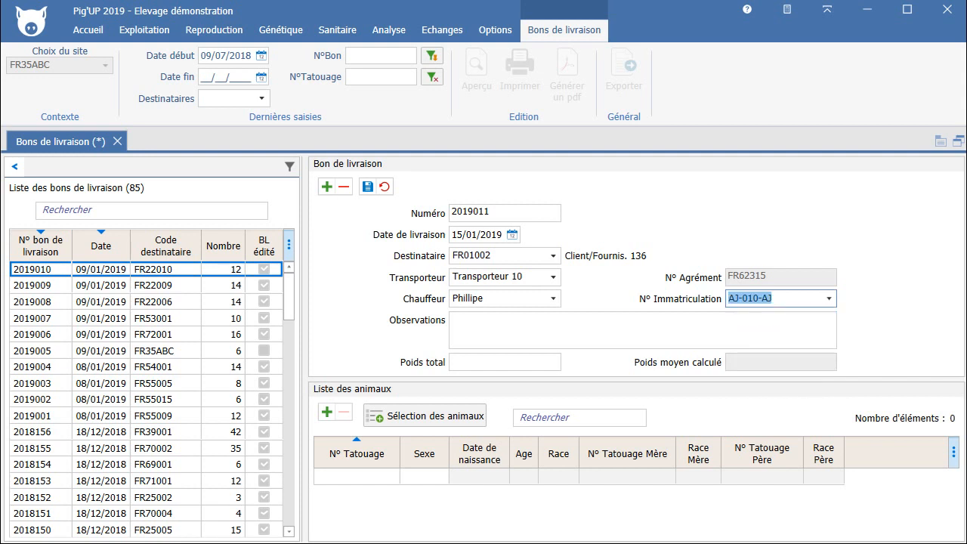
Add females FR35ABC201704164, FR35ABC201704147, FR35ABC201704133 and FR35ABC201704129 to the delivery note from the young breeders selection.
click(480, 423)
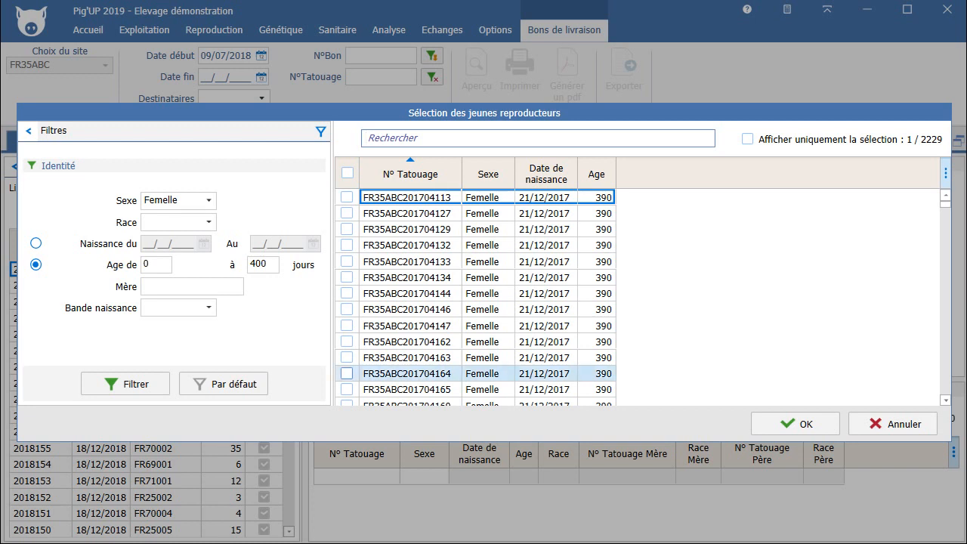
click(347, 374)
click(347, 326)
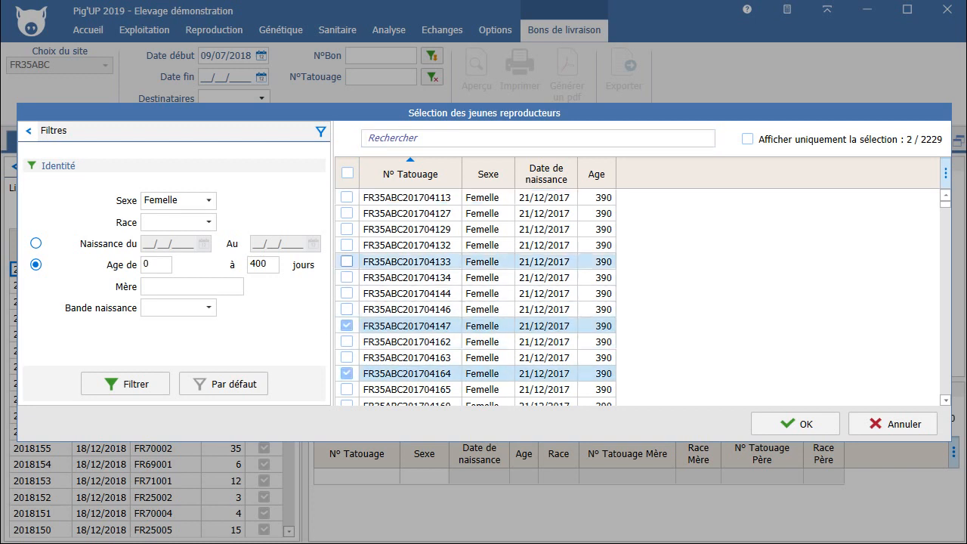
click(347, 261)
click(347, 229)
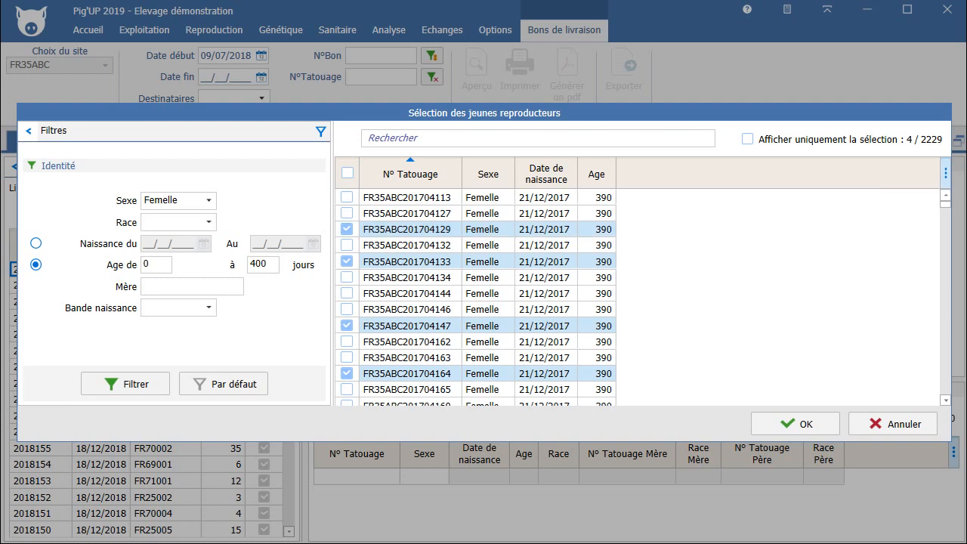
click(795, 423)
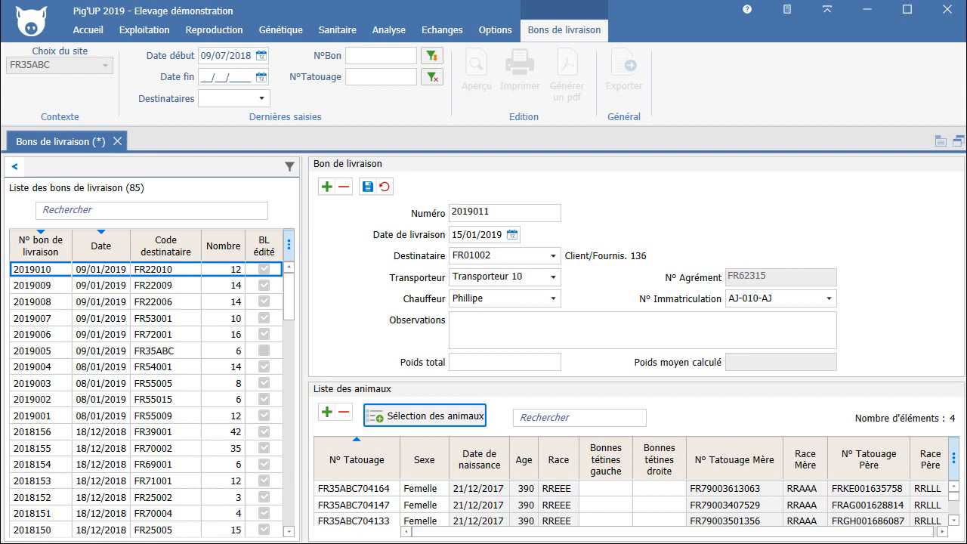
Add female FR35ABC704134 directly to the note's animal list and validate the delivery note.
click(328, 414)
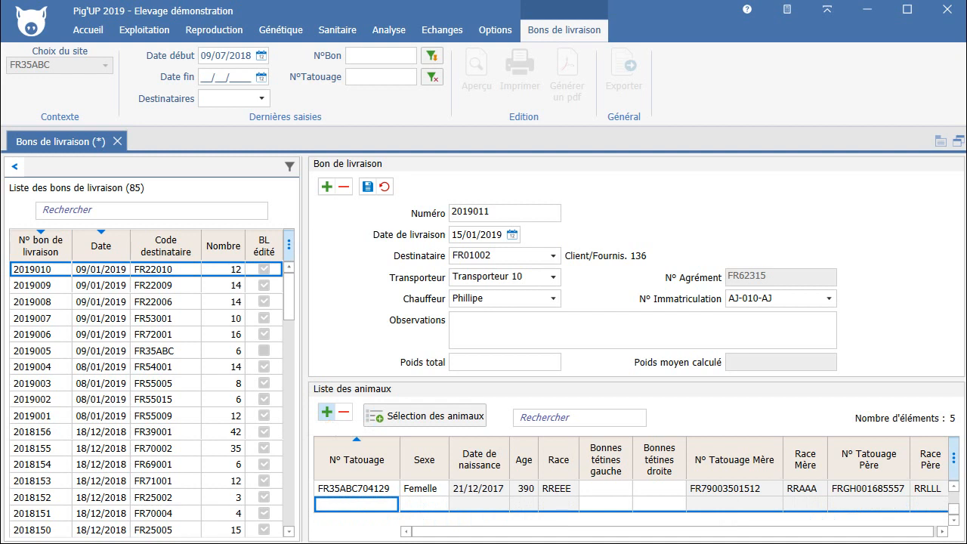
text(fr35a)
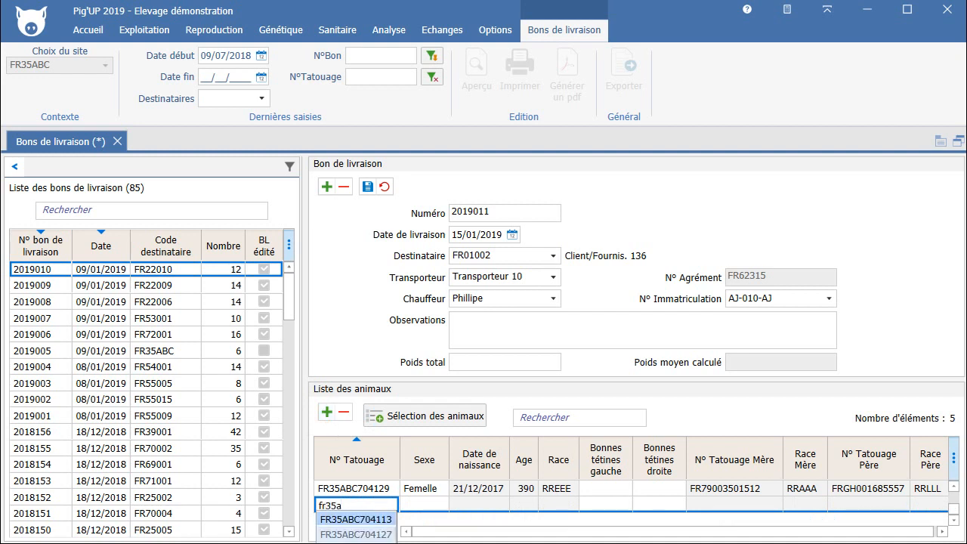
key(Return)
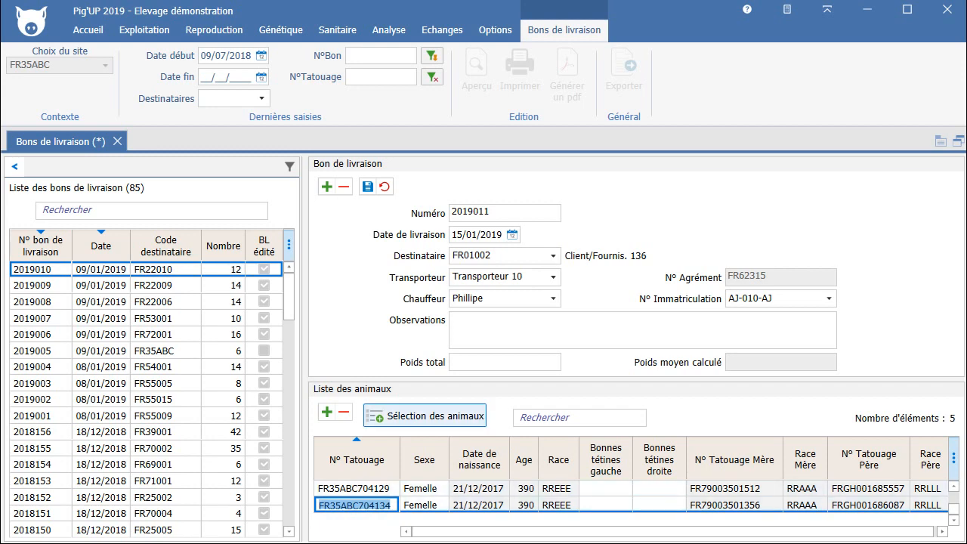
click(368, 186)
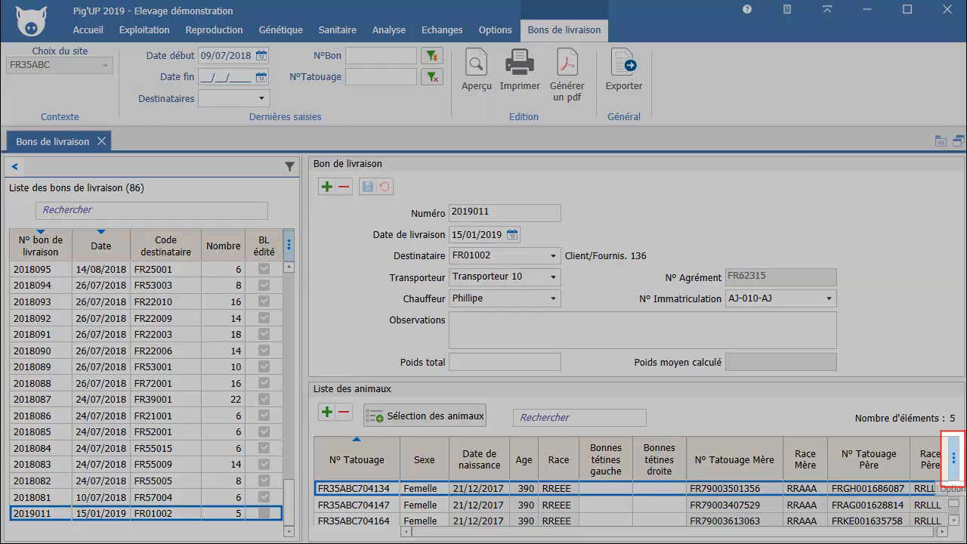
Show the N° Travail column in the delivery note's animal list.
click(954, 458)
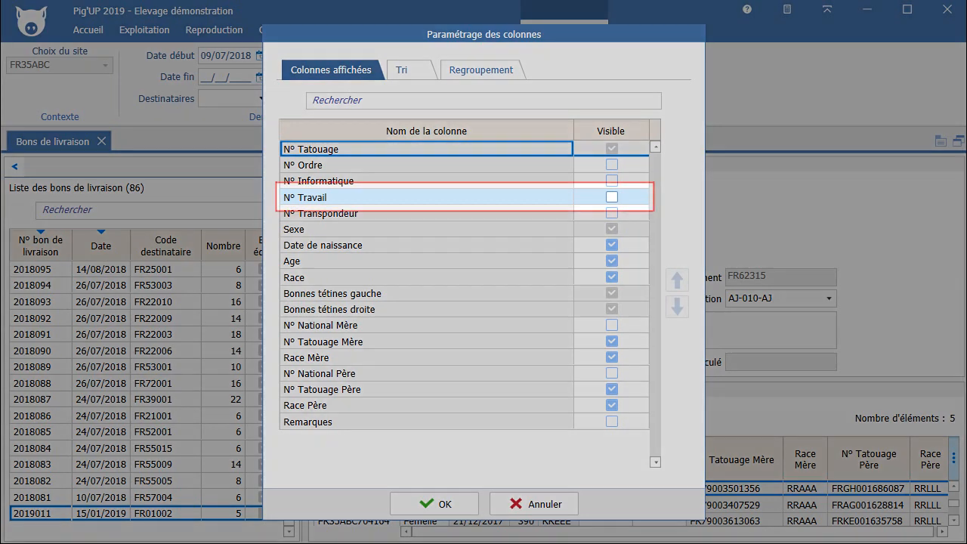
click(612, 197)
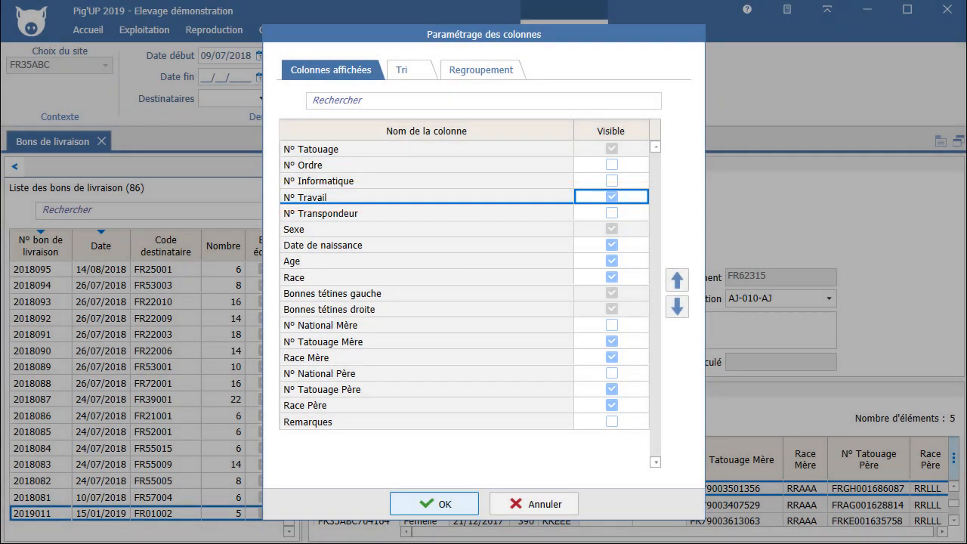
click(436, 504)
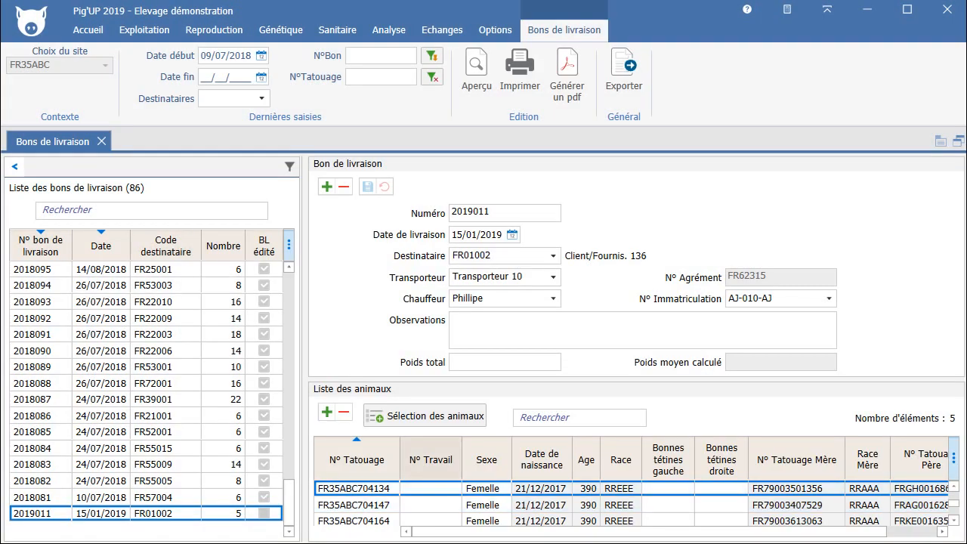
Enter work number 11111 for female FR35ABC704134 and validate the delivery note.
click(431, 489)
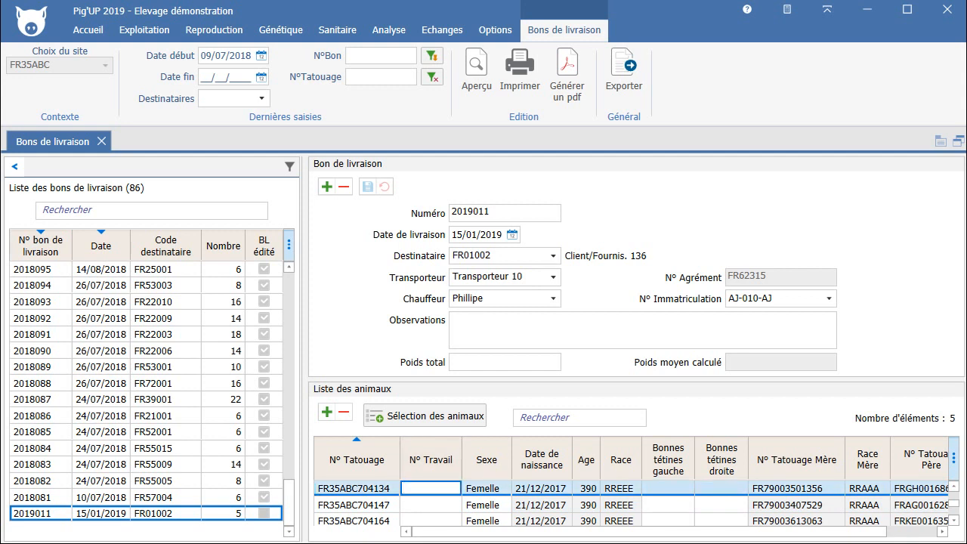
text(11111)
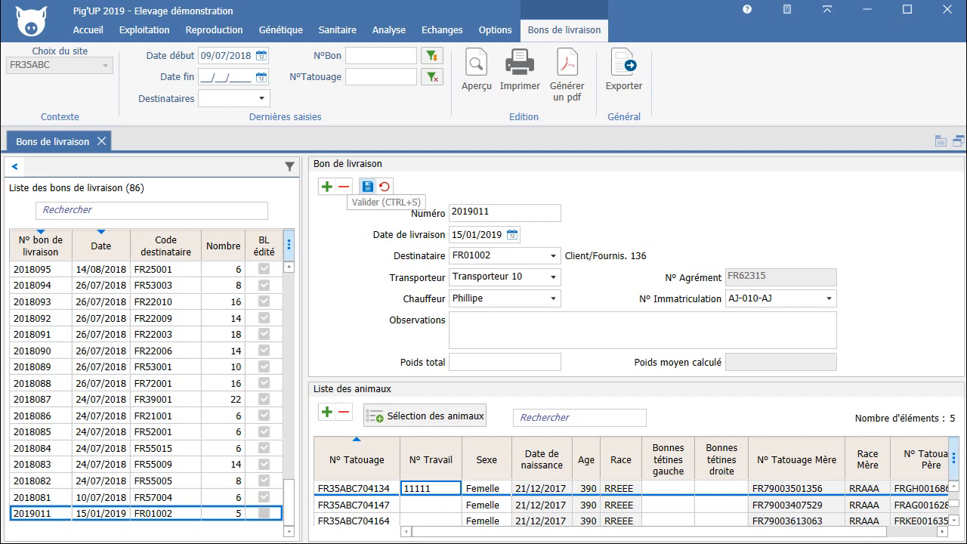
click(367, 186)
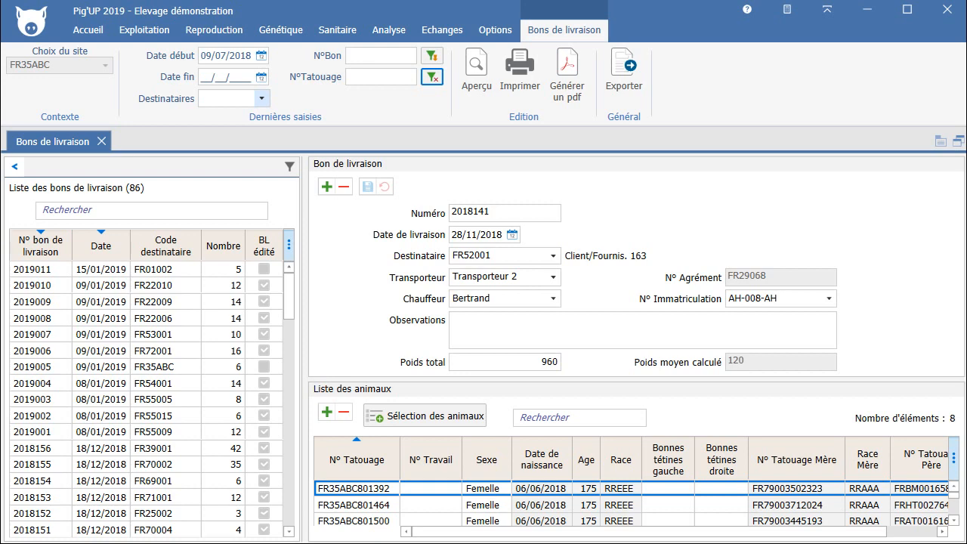
Filter the delivery notes by recipient FR22010, and clear the filter to list all notes again.
click(262, 99)
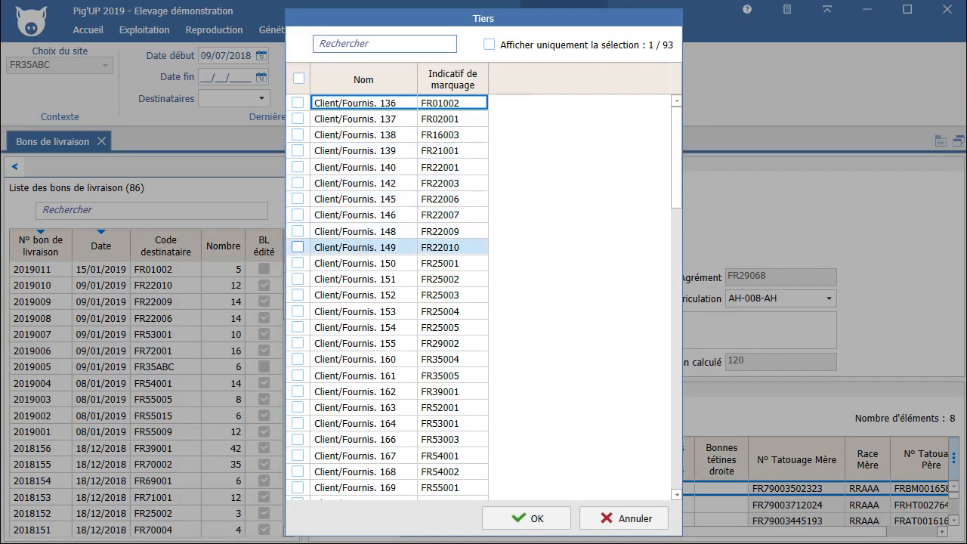
click(298, 247)
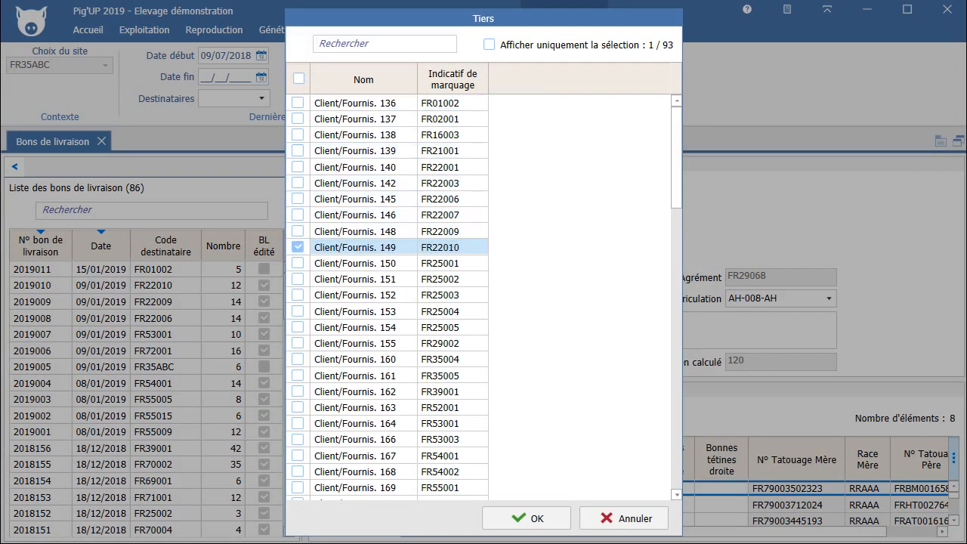
click(527, 518)
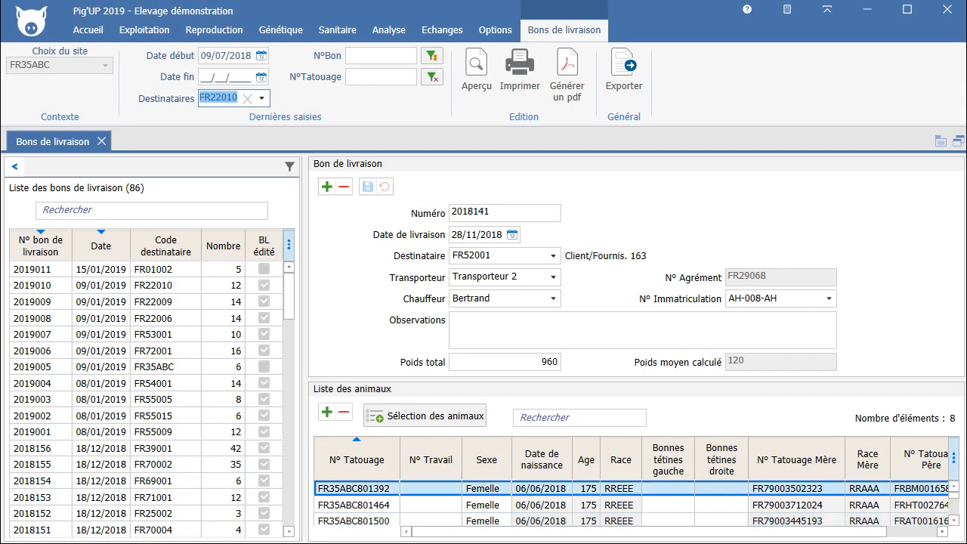
click(432, 56)
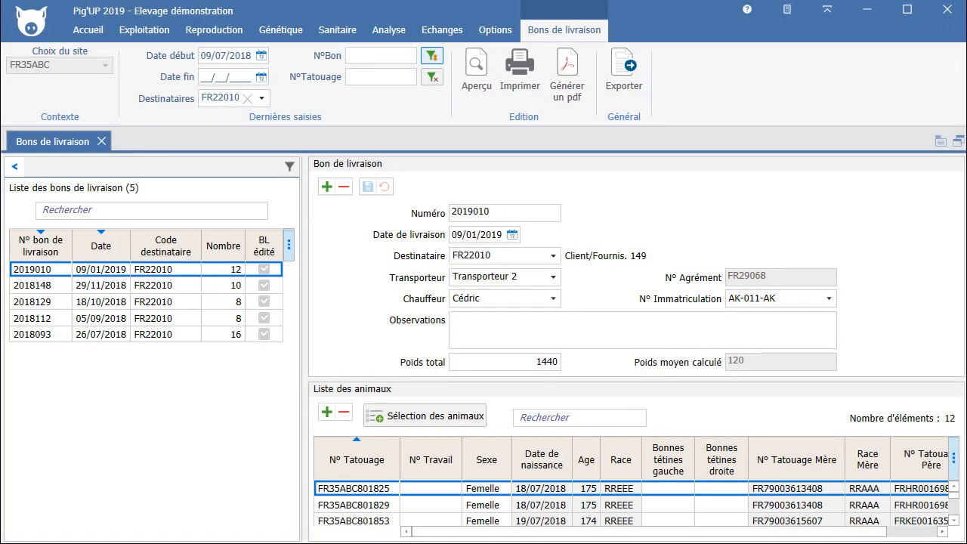
click(432, 77)
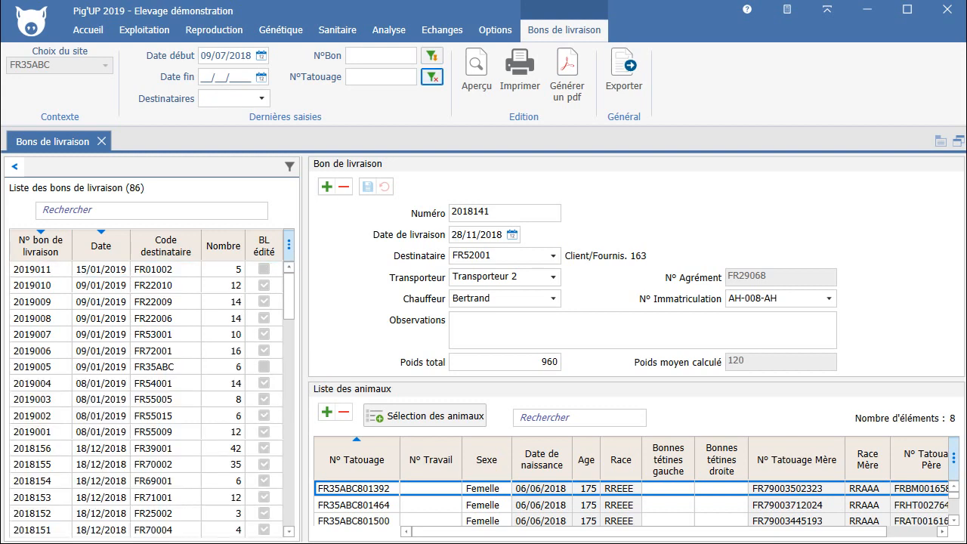
Select delivery note 2019011 and hide the N° Travail column in its animal list.
click(106, 269)
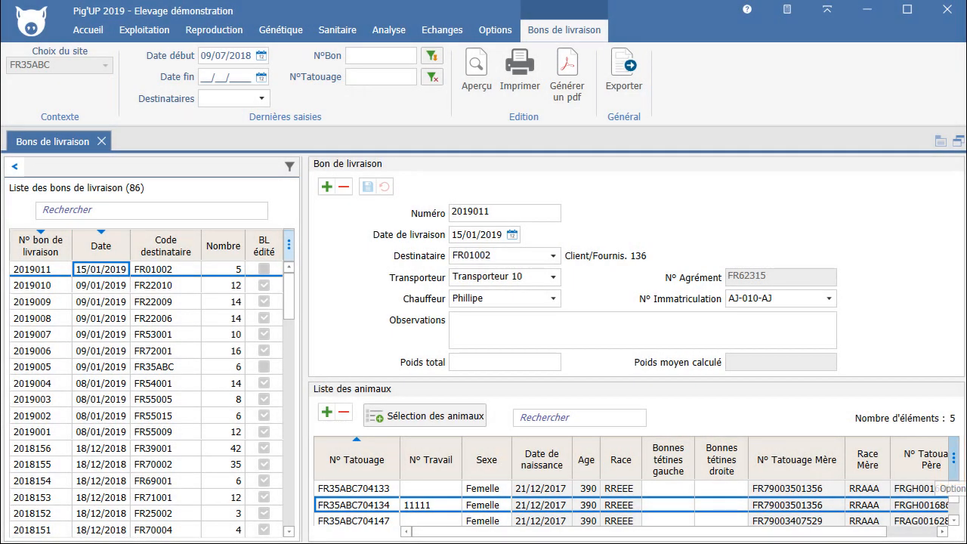
click(954, 459)
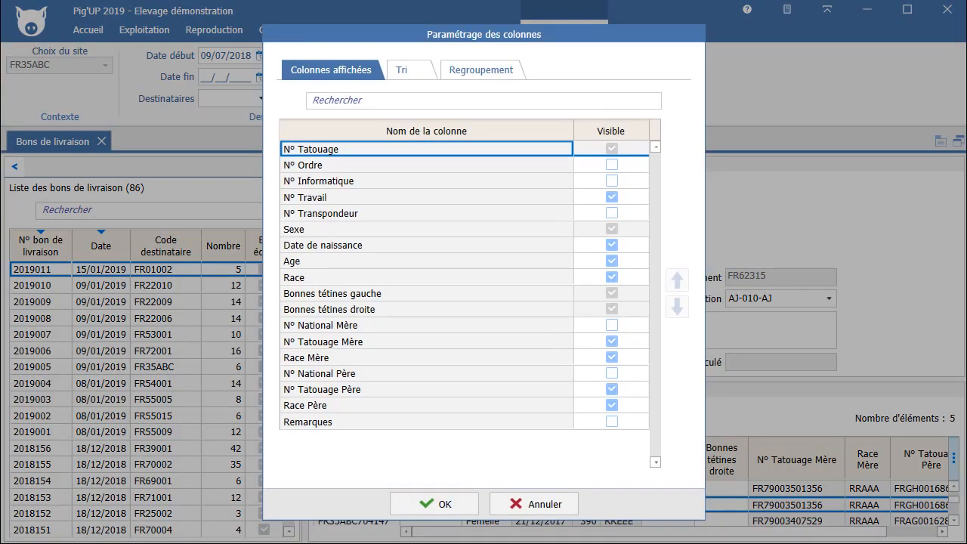
click(612, 197)
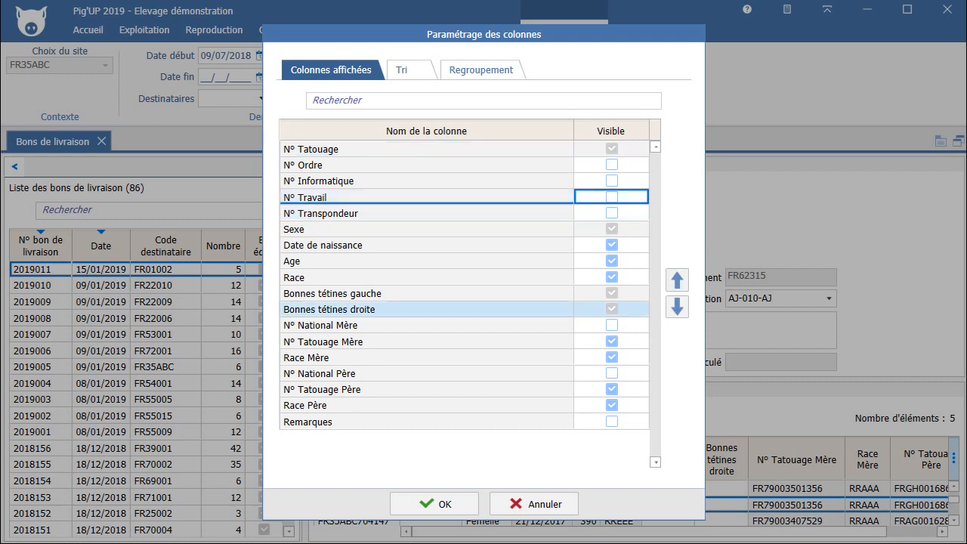
click(435, 503)
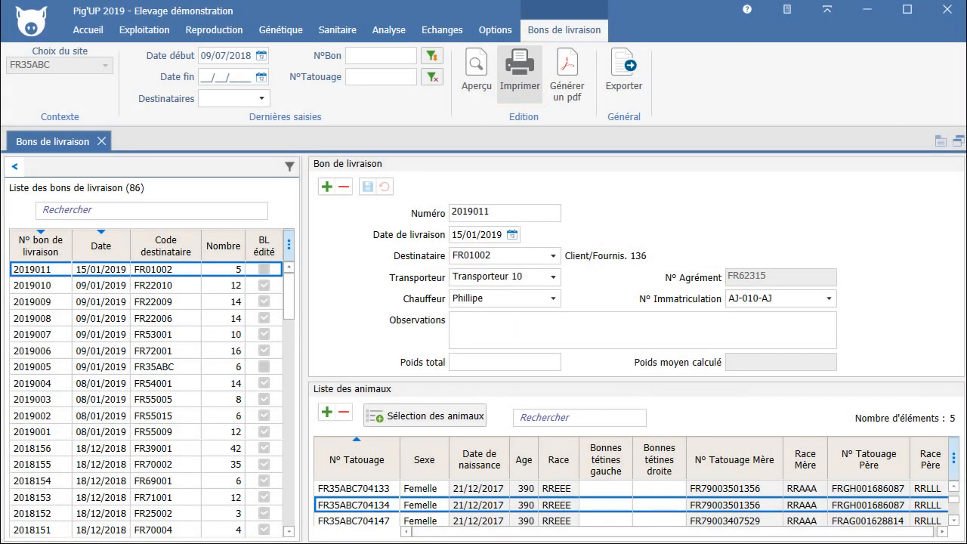
Print delivery note 2019011.
click(520, 74)
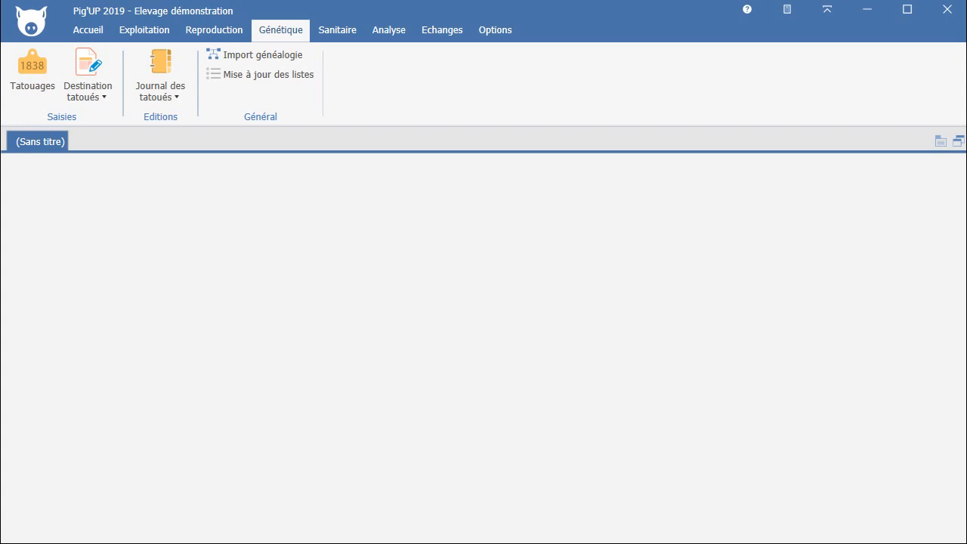
Display the journal of tattooed animals filtered to farrowings (Mise bas) from 01/07/2018 to 31/07/2018.
click(160, 76)
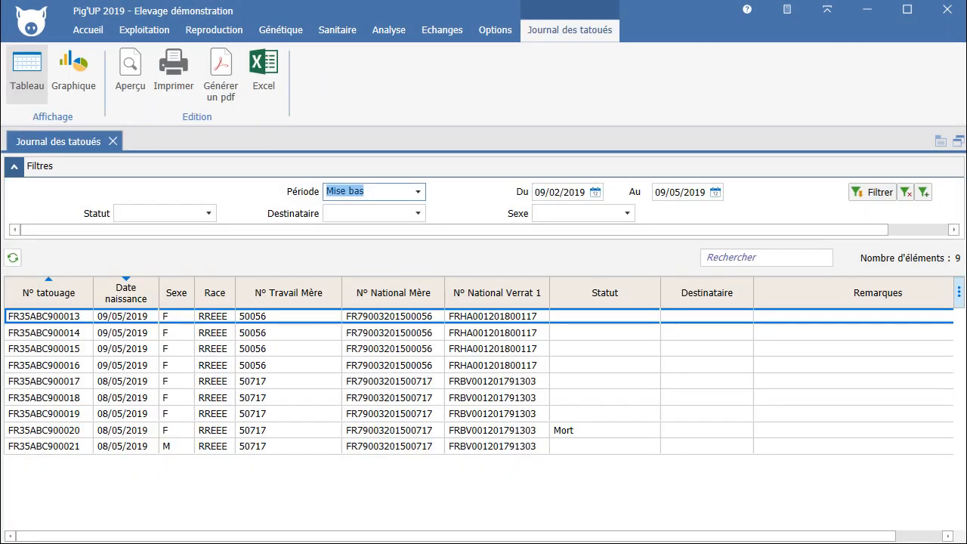
click(418, 192)
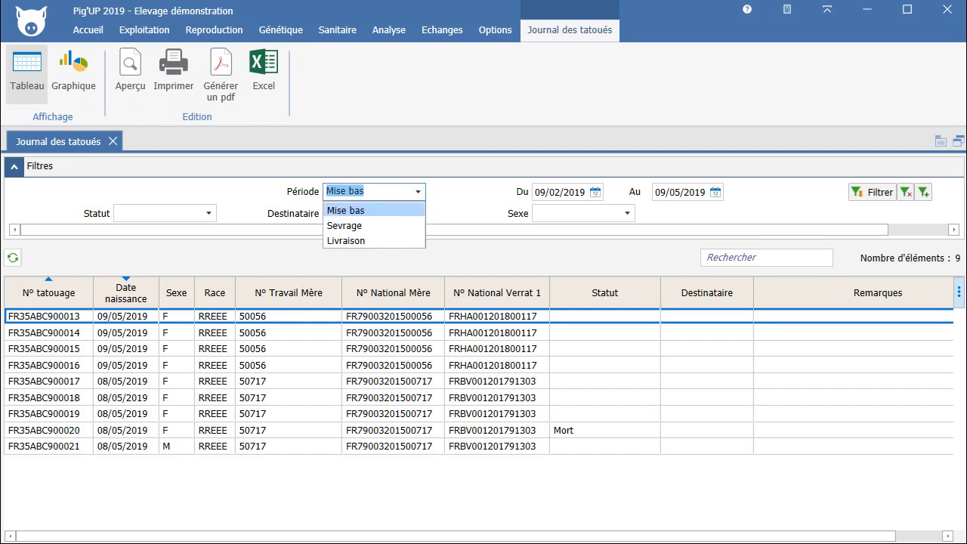
click(418, 192)
click(559, 193)
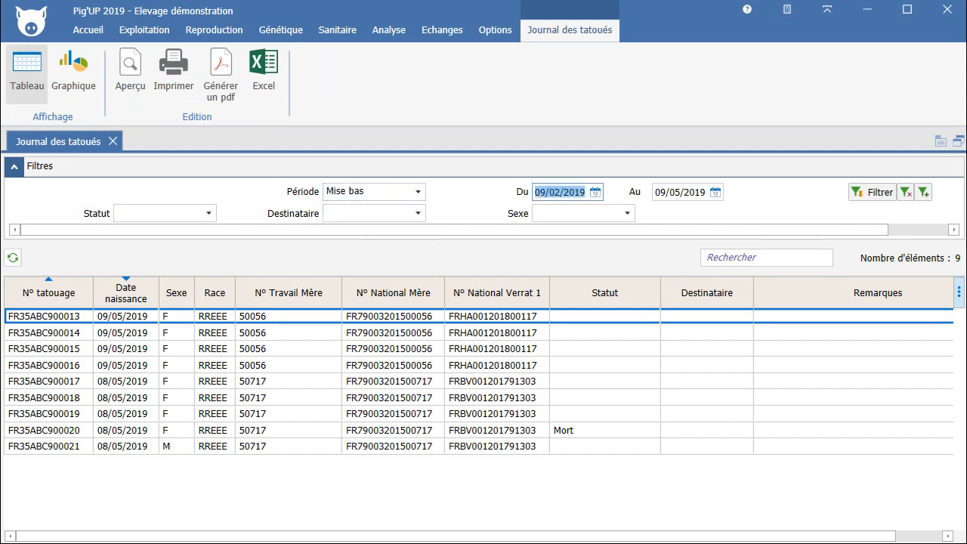
key(BackSpace)
text(01072018)
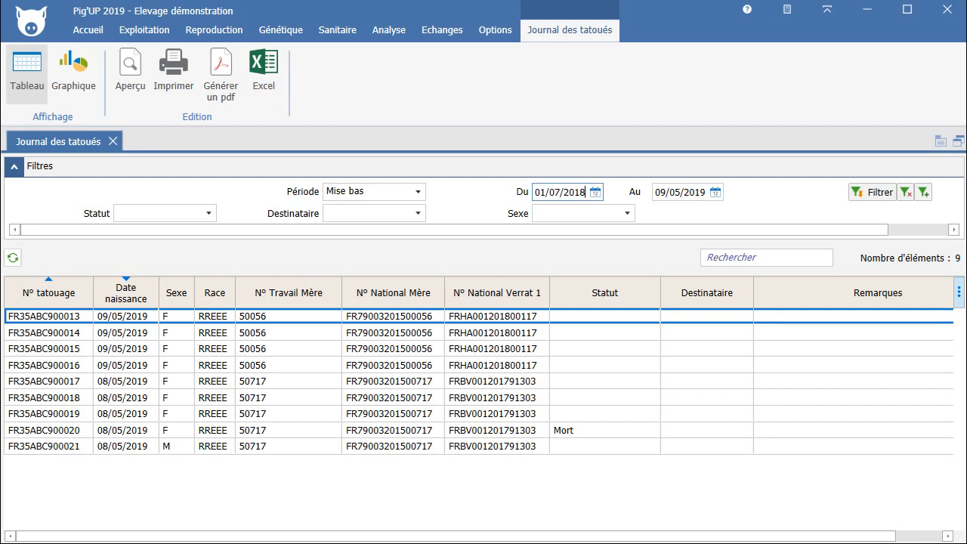
key(Tab)
text(31072018)
key(Tab)
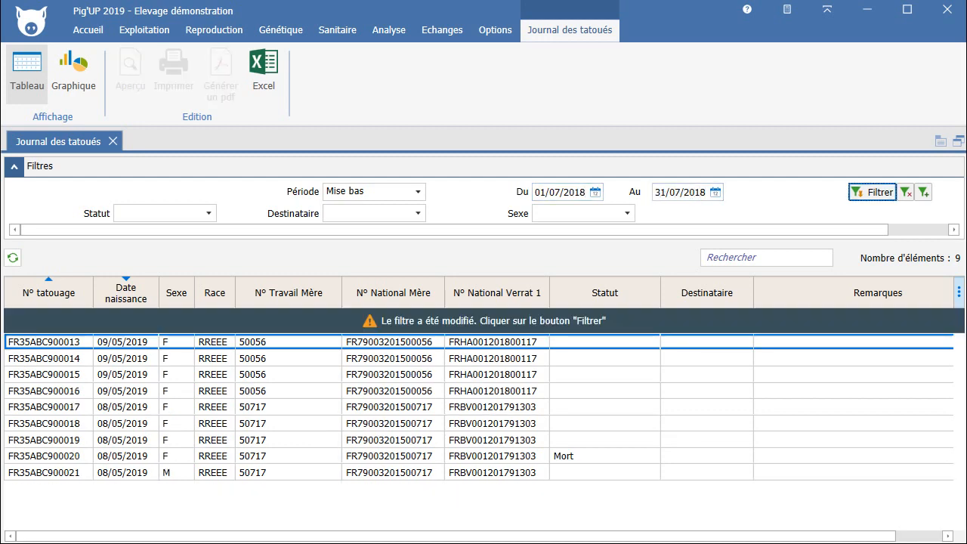
key(Return)
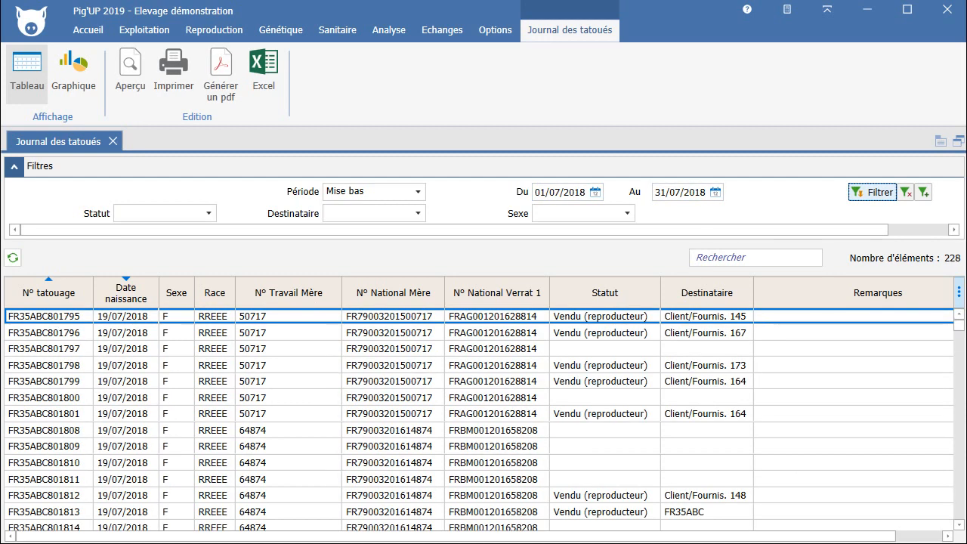
Go through the journal's animals one by one to examine their status and recipient.
key(Down)
key(Down)
key(Down)
key(Down)
key(Down)
key(Down)
key(Down)
key(Down)
key(Down)
key(Down)
key(Down)
key(Down)
key(Down)
key(Down)
key(Down)
key(Down)
key(Down)
key(Down)
key(Down)
key(Down)
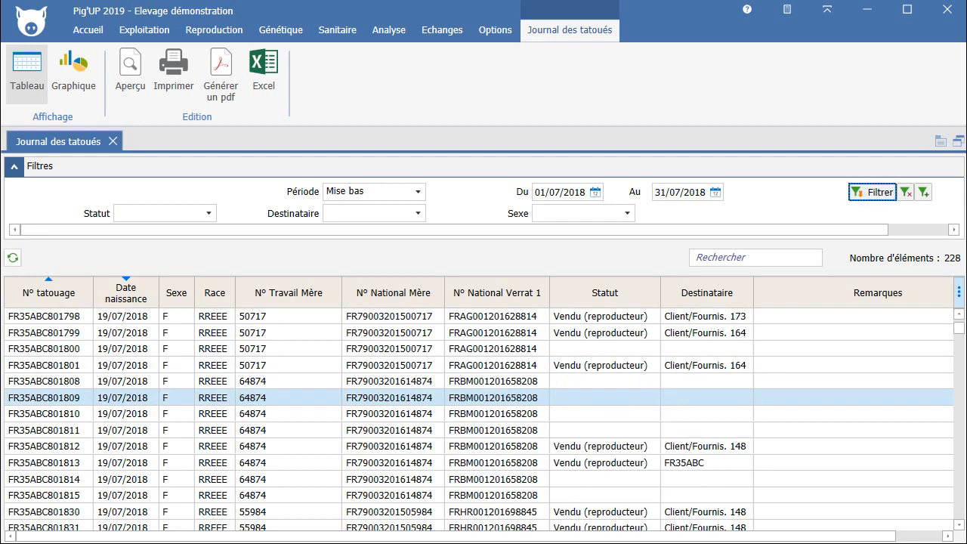
key(Down)
key(Down)
key(Down)
key(Down)
key(Down)
key(Down)
key(Down)
key(Down)
key(Down)
key(Down)
key(Down)
key(Down)
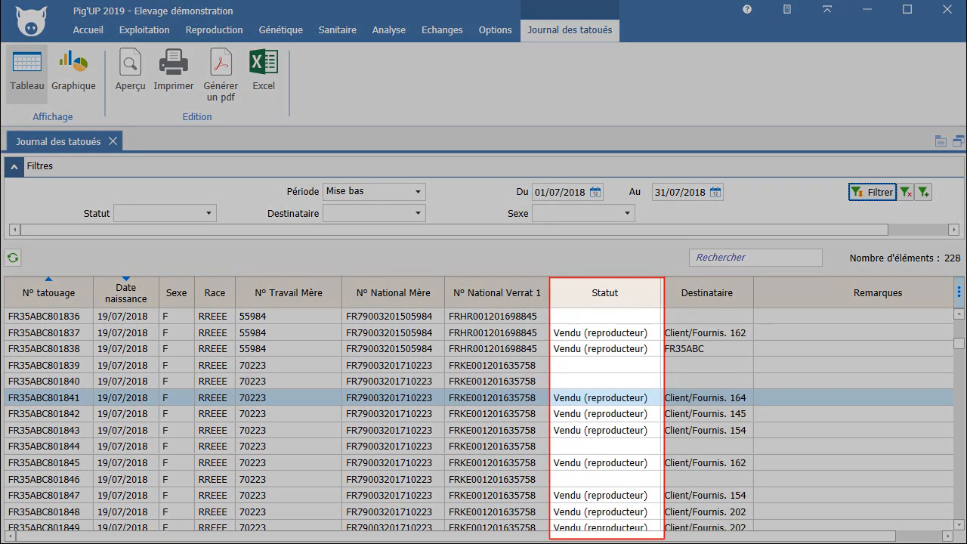
key(Down)
key(Down)
key(Down)
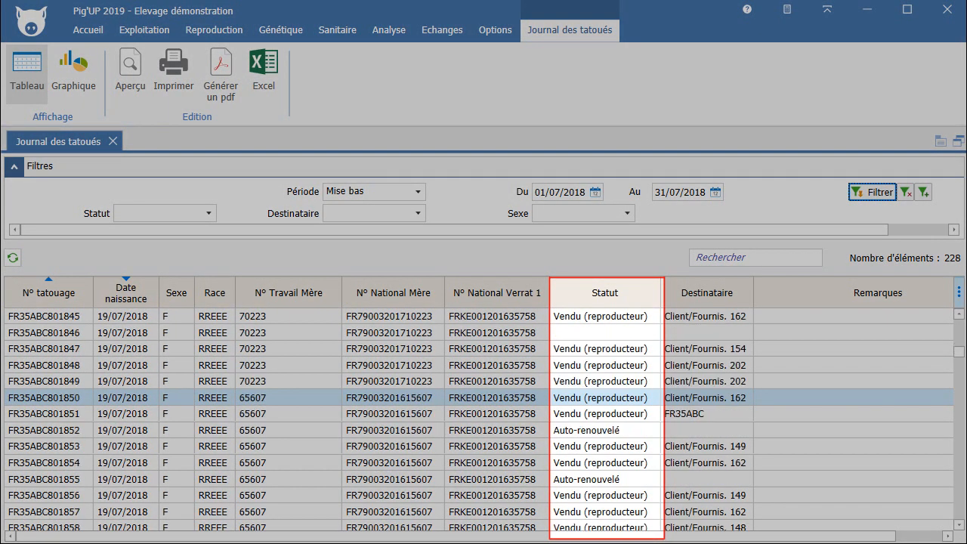
key(Down)
key(Down)
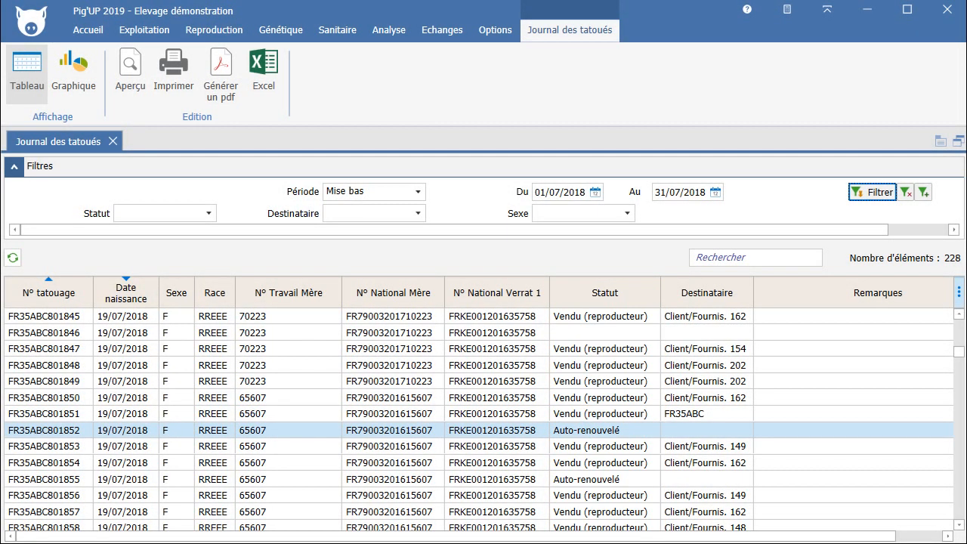
Filter the journal of tattooed animals by delivery period (Livraison), review the listed animals, and close the journal.
click(418, 192)
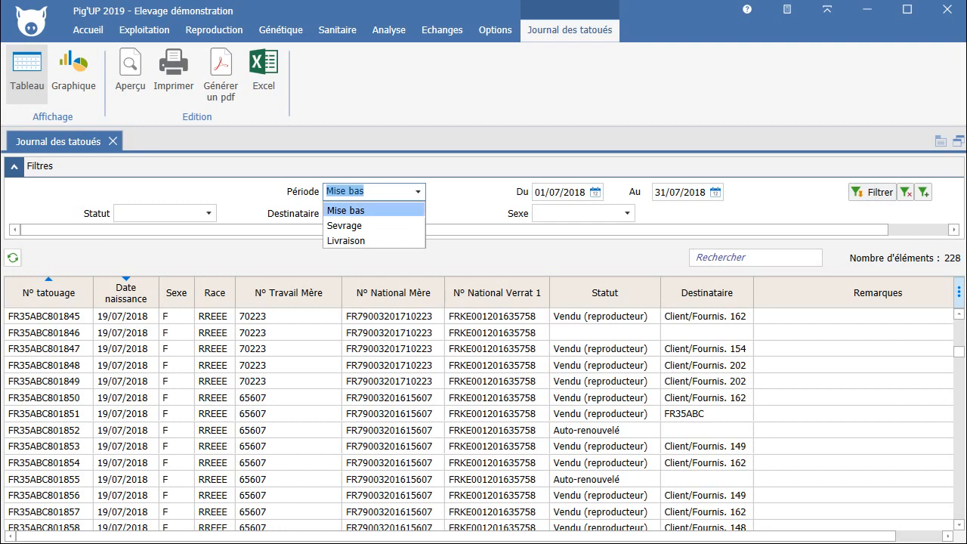
click(346, 241)
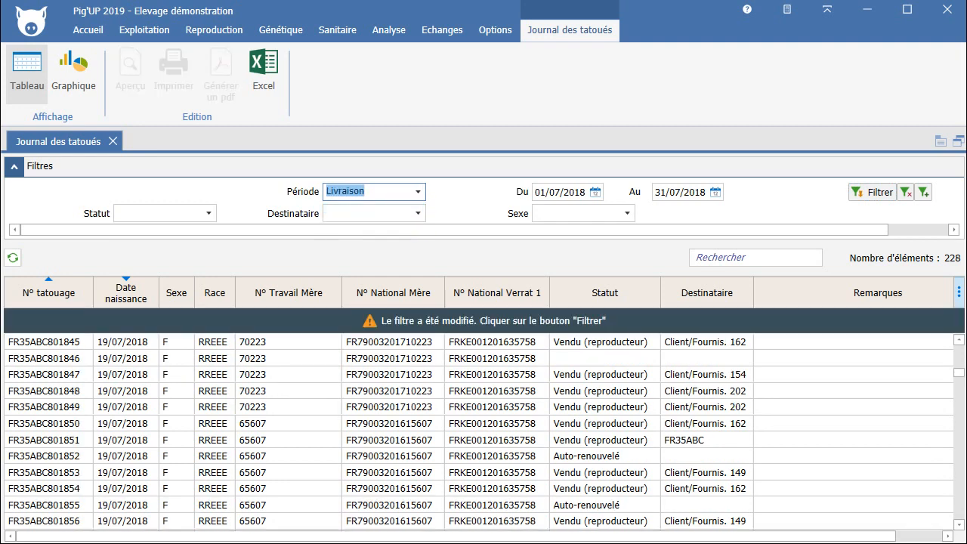
click(874, 192)
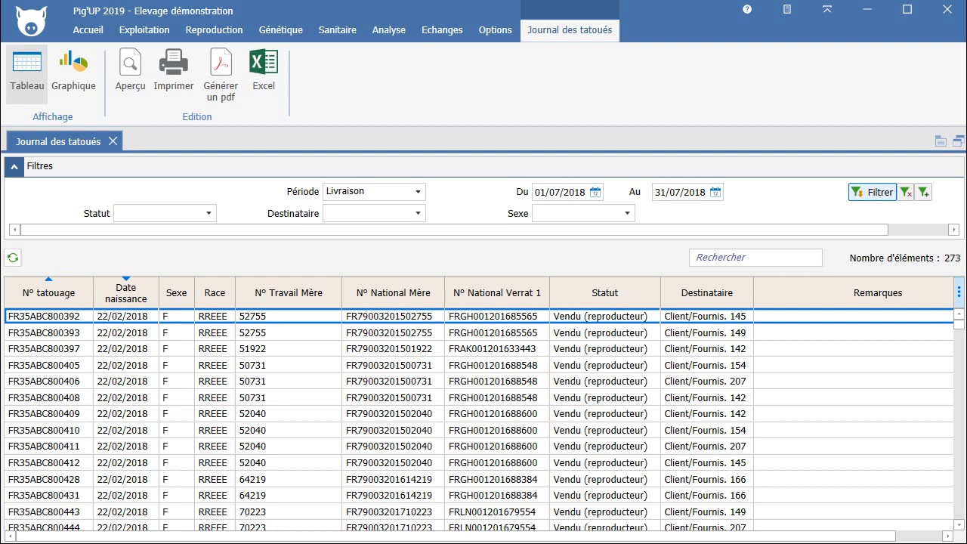
scroll(854, 316, down, 3)
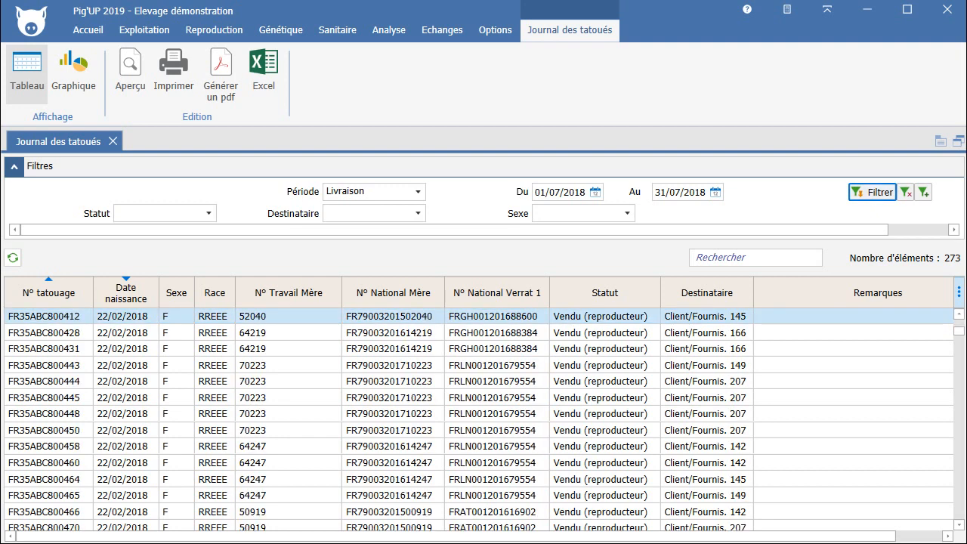
scroll(854, 316, down, 2)
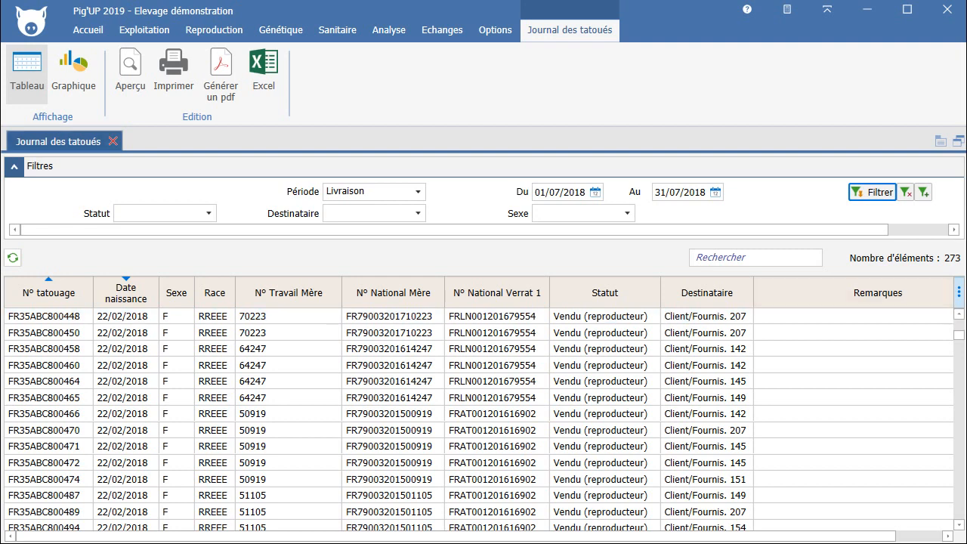
click(113, 141)
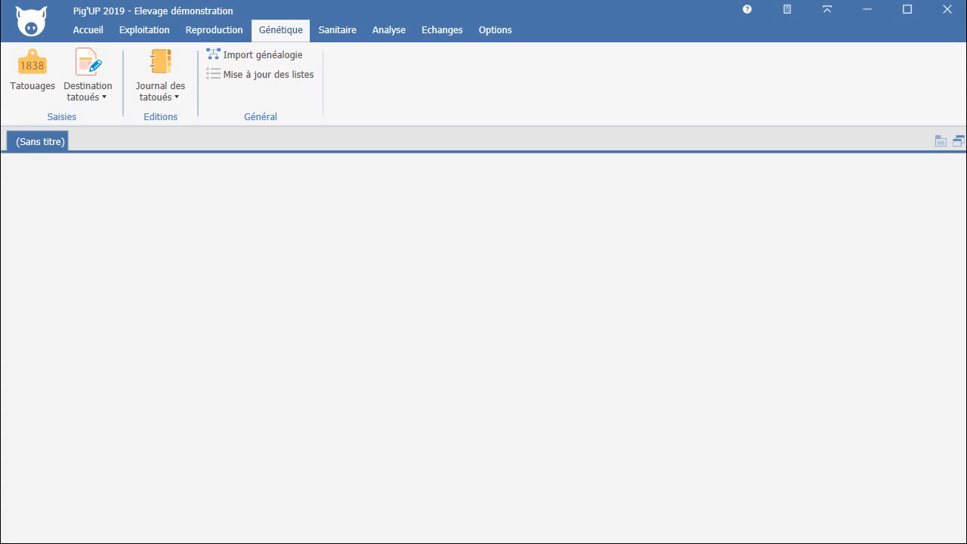
Display the Destination des tatoués analysis by farrowing period and examine the charts of piglet status and recipients.
click(388, 29)
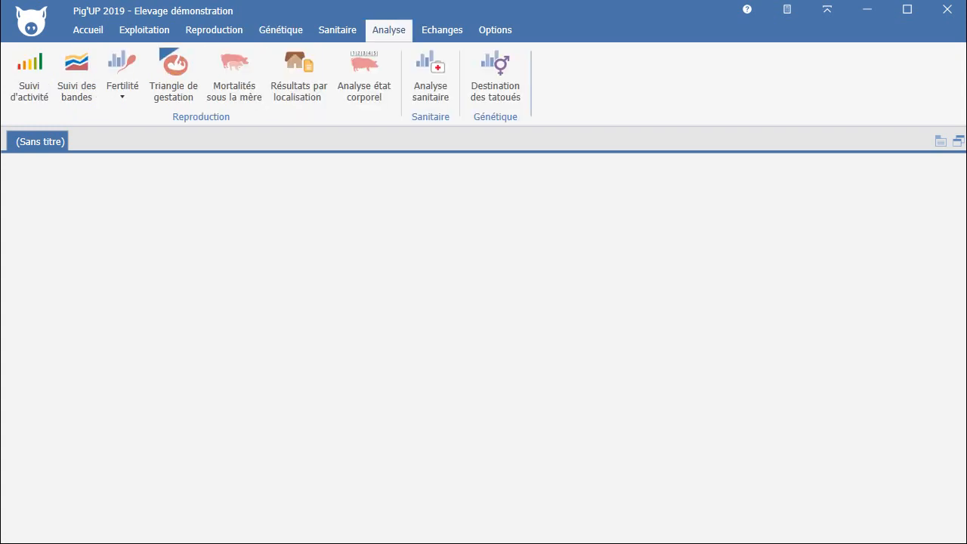
click(495, 74)
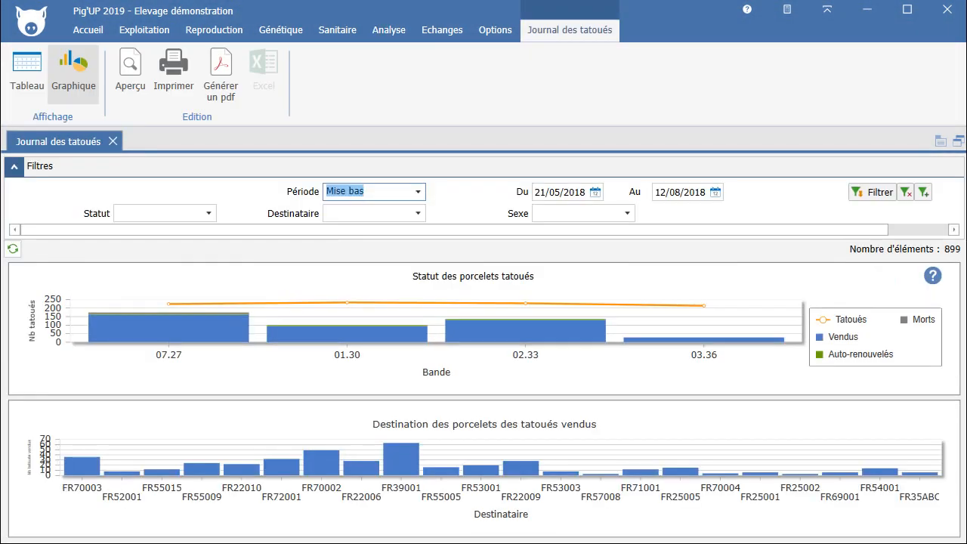
click(418, 192)
click(417, 192)
click(536, 192)
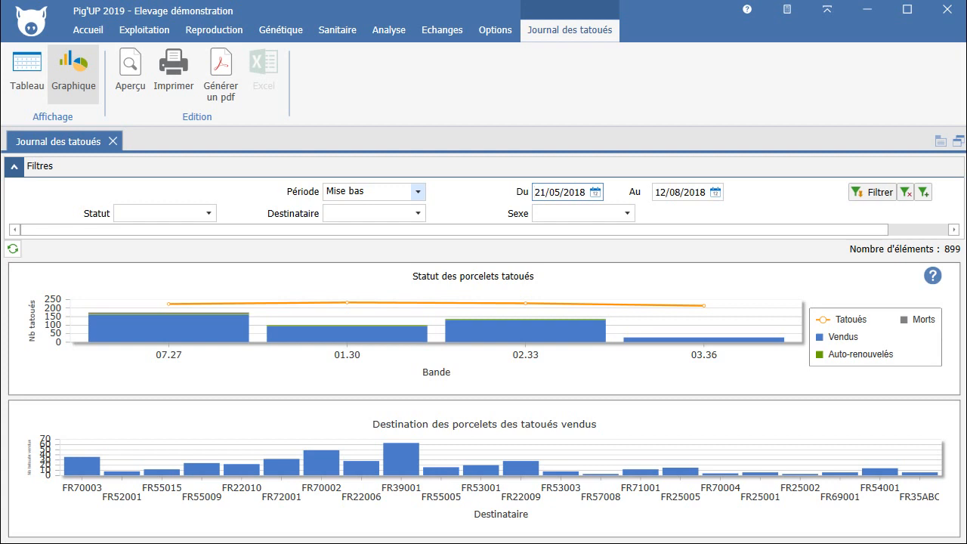
click(873, 192)
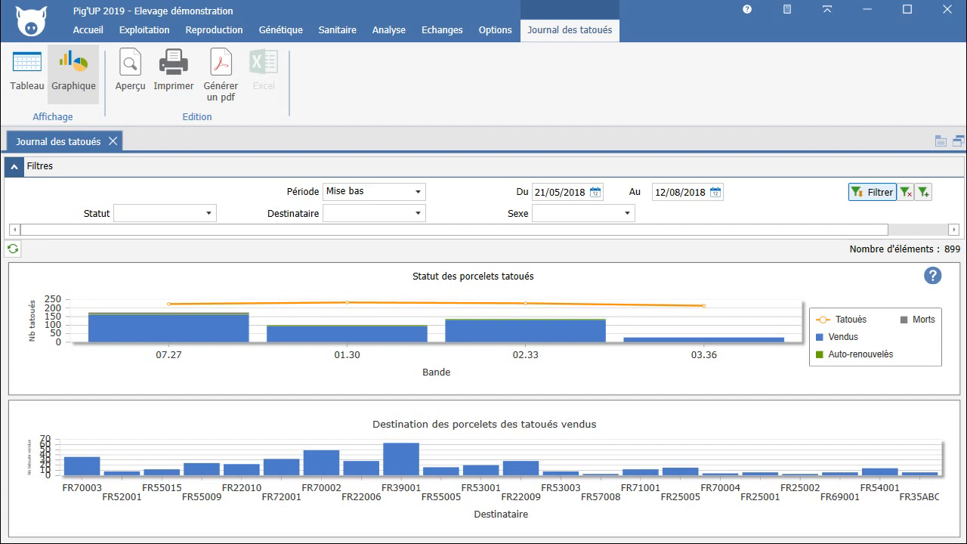
mouse_move(189, 328)
click(555, 333)
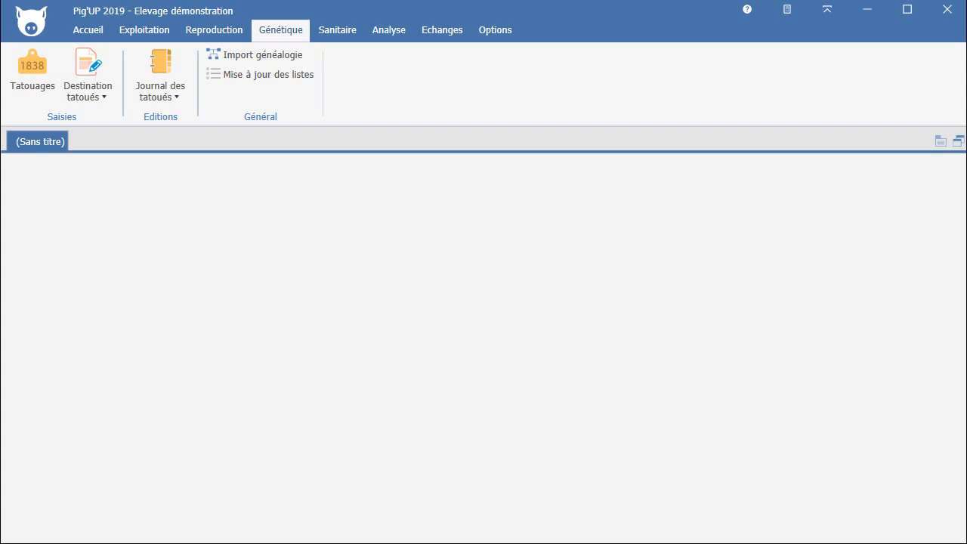
Display the list of tattooed litters filtered to farrowings (Mise bas) from 01/07/2018 to 31/12/2018.
click(161, 86)
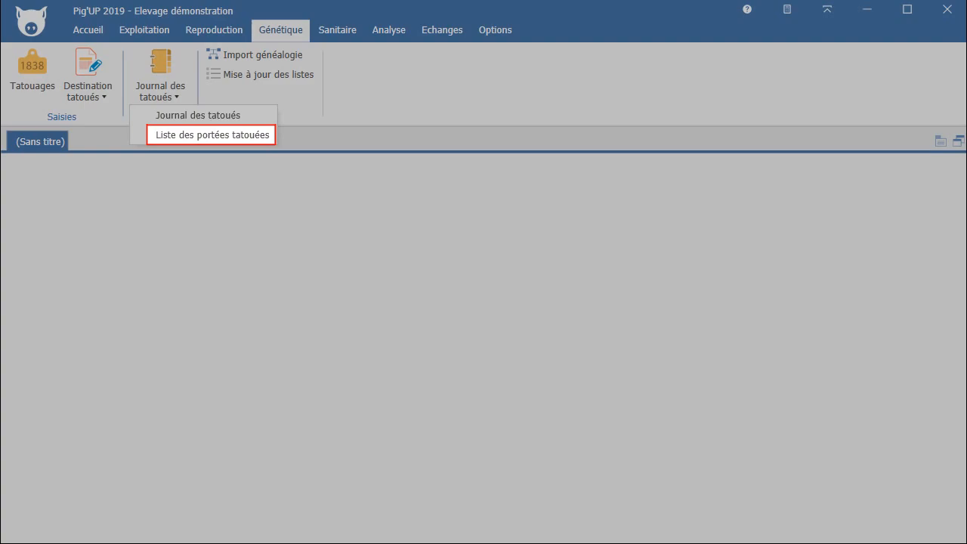
click(212, 135)
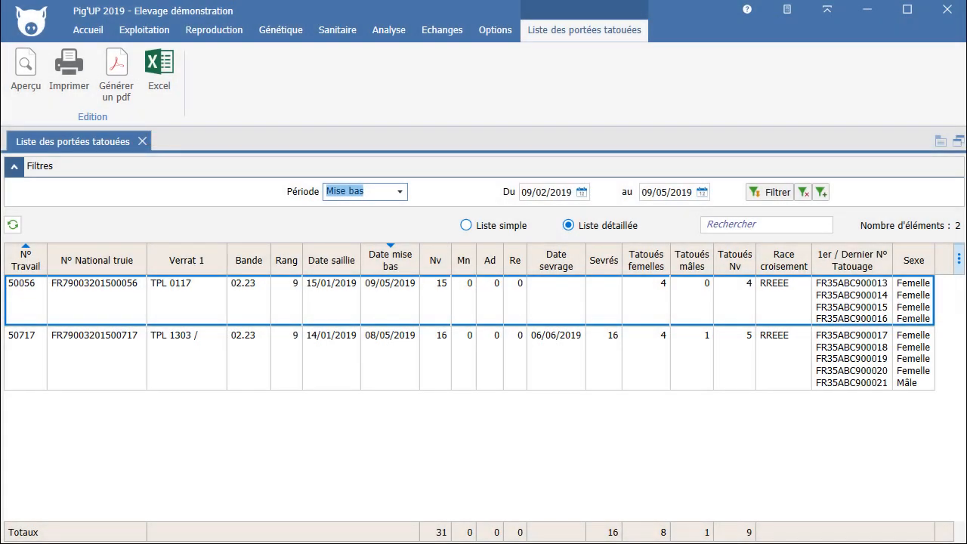
click(401, 192)
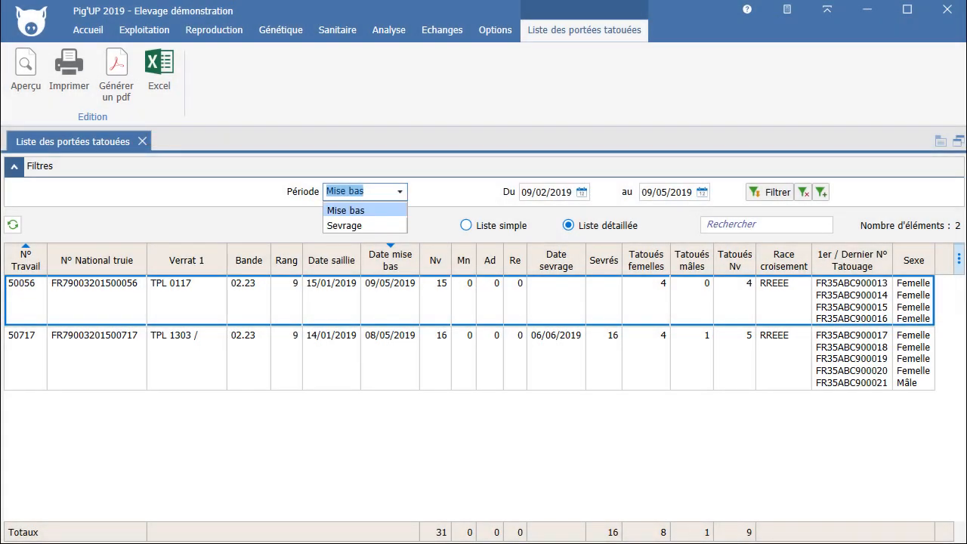
click(400, 192)
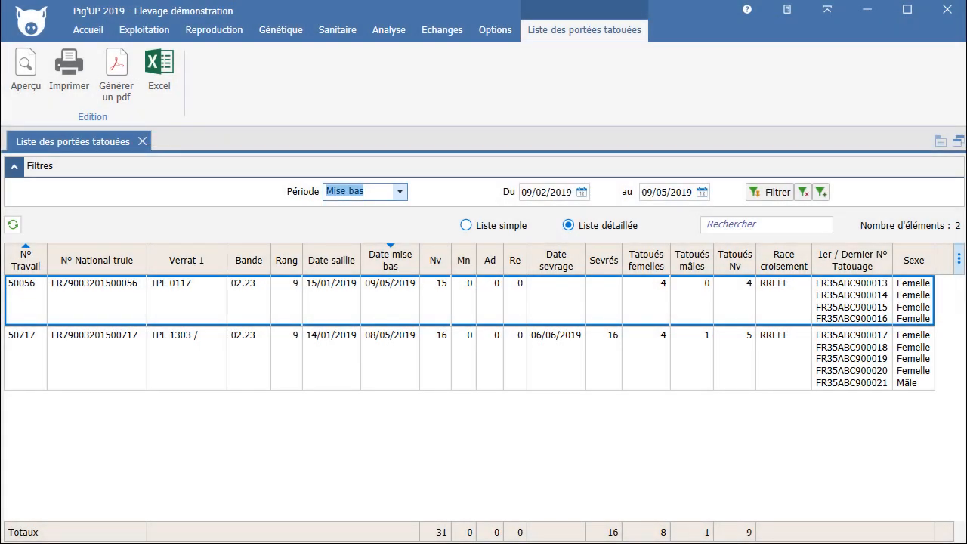
key(Tab)
text(01/07/201)
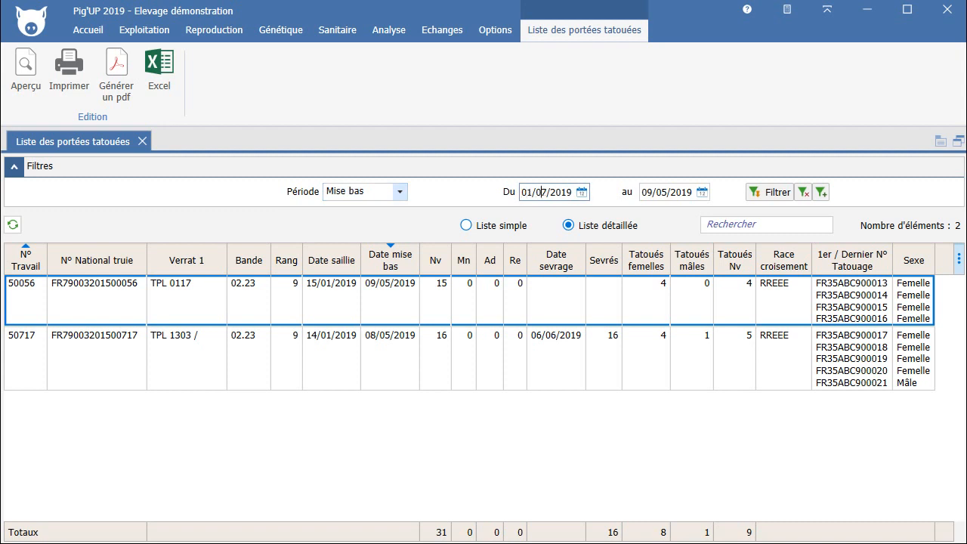
text(8)
key(Tab)
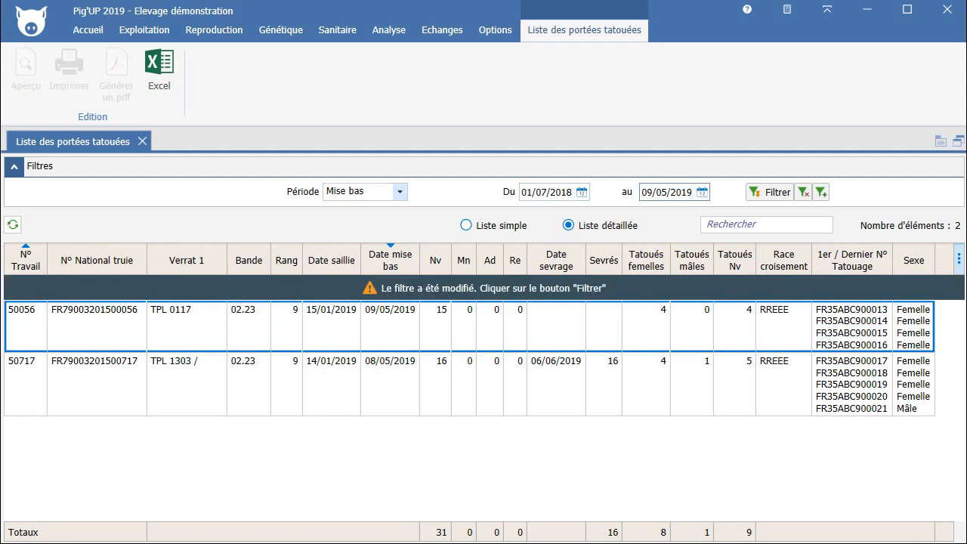
text(31122018)
click(770, 192)
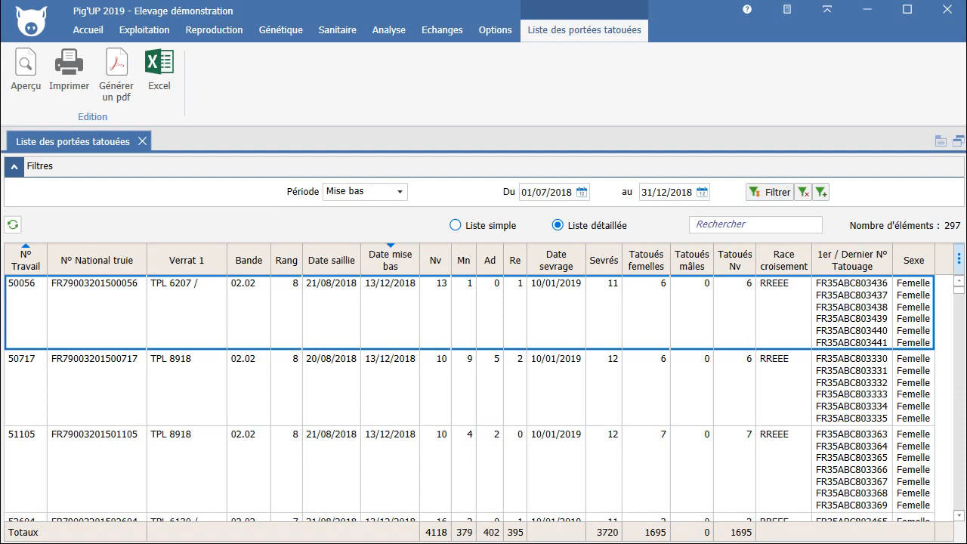
Switch the tattooed litters to the simple list and back to the detailed list, and open the row of sow 50717.
click(456, 230)
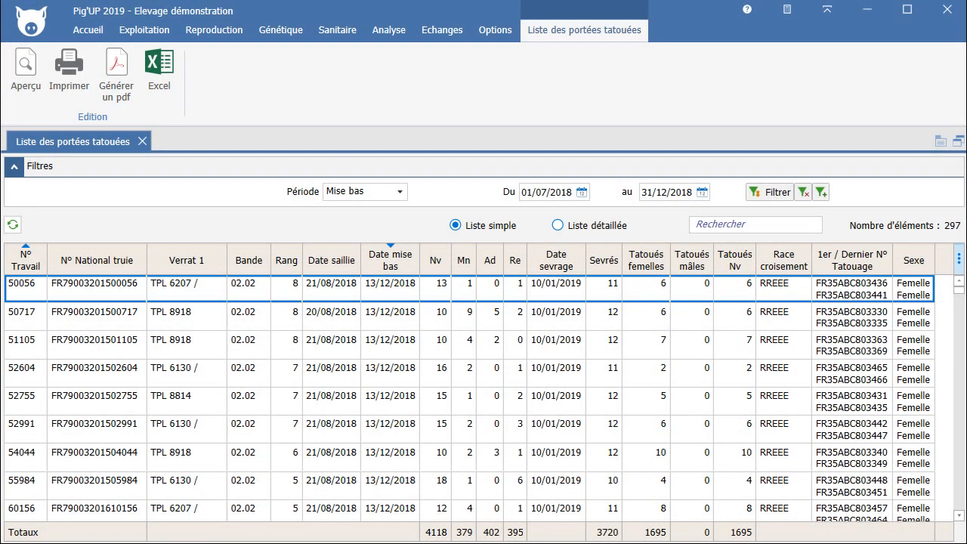
click(559, 227)
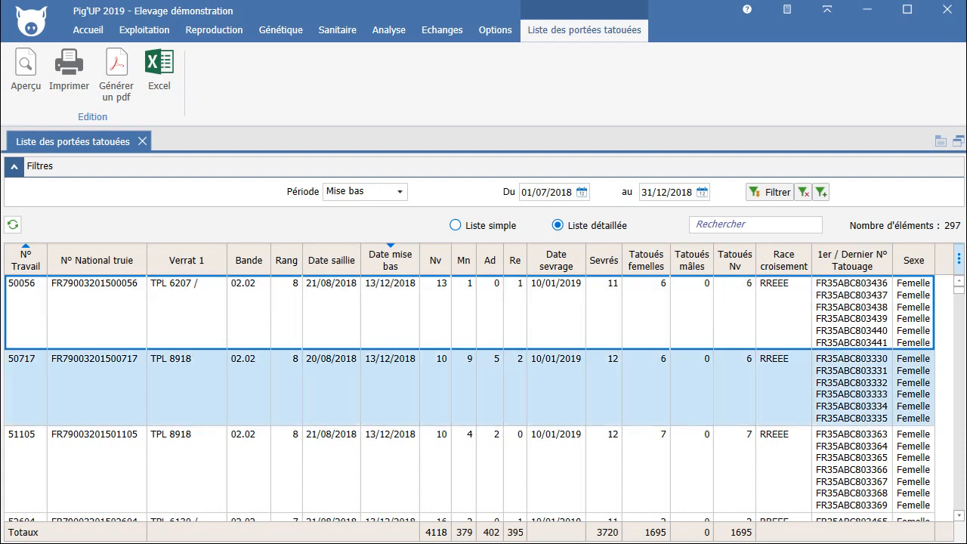
double_click(95, 377)
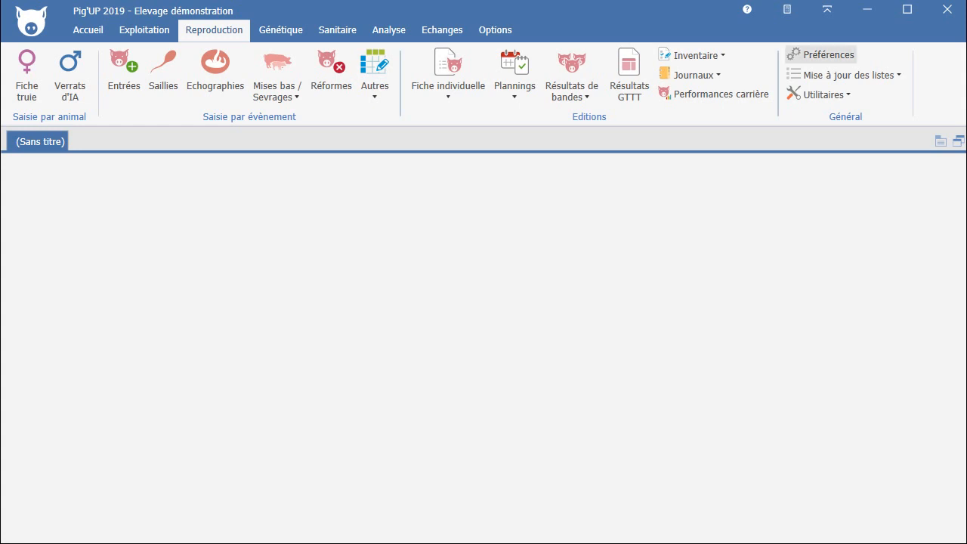
Examine the reproduction data-entry preferences, including the work number and tattoo entry settings, and close them.
click(822, 54)
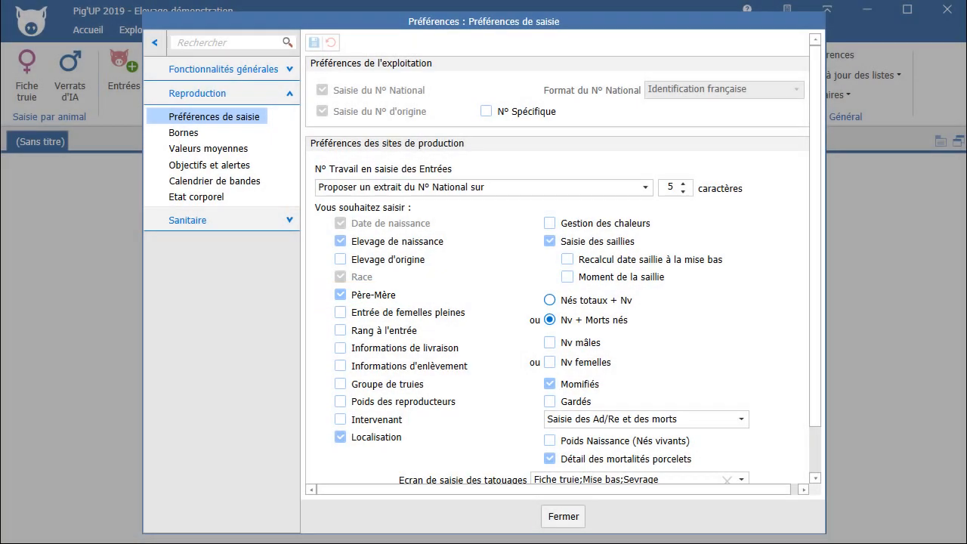
click(563, 516)
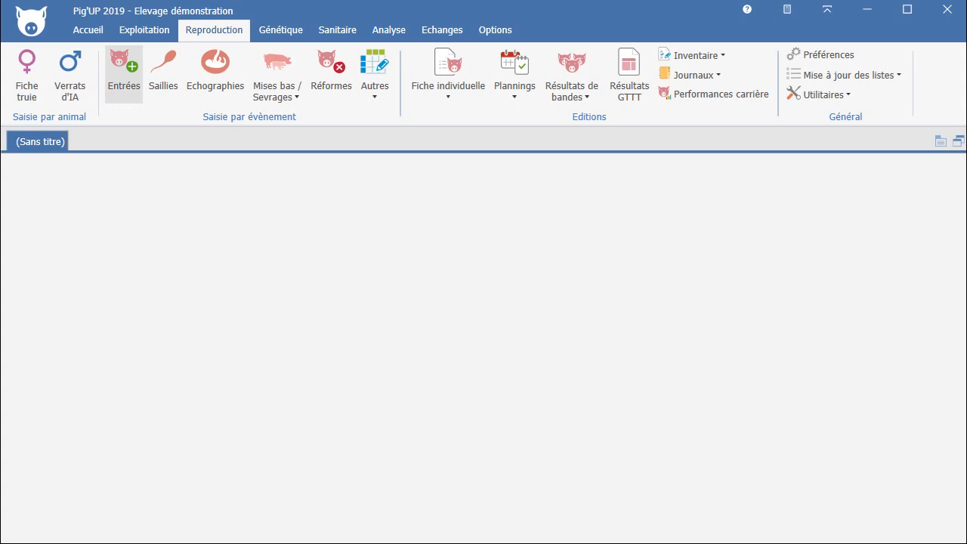
Start animal entries with default values: breed RRBBB, birth date 01/01/2019, entry date 01/07/2019 and marking code 44AZE.
click(124, 75)
click(485, 151)
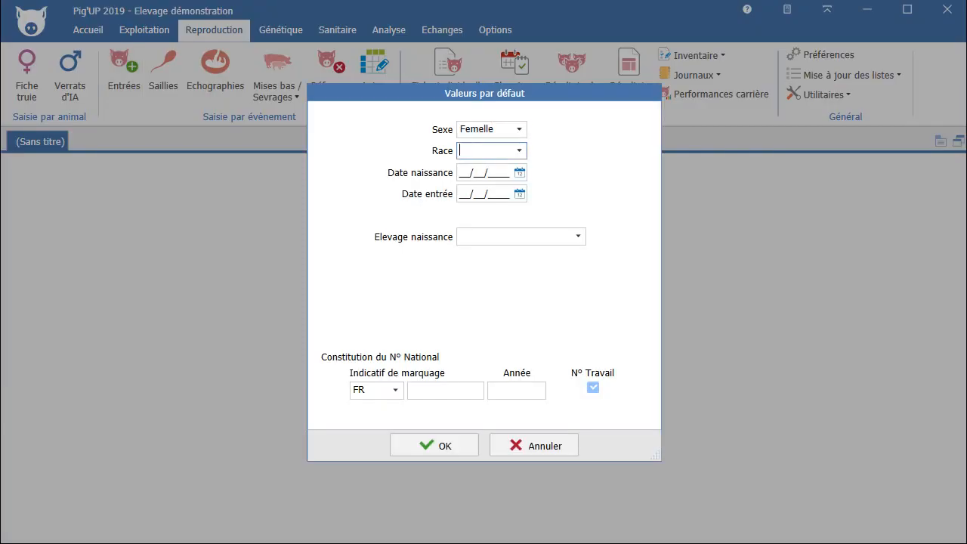
click(519, 150)
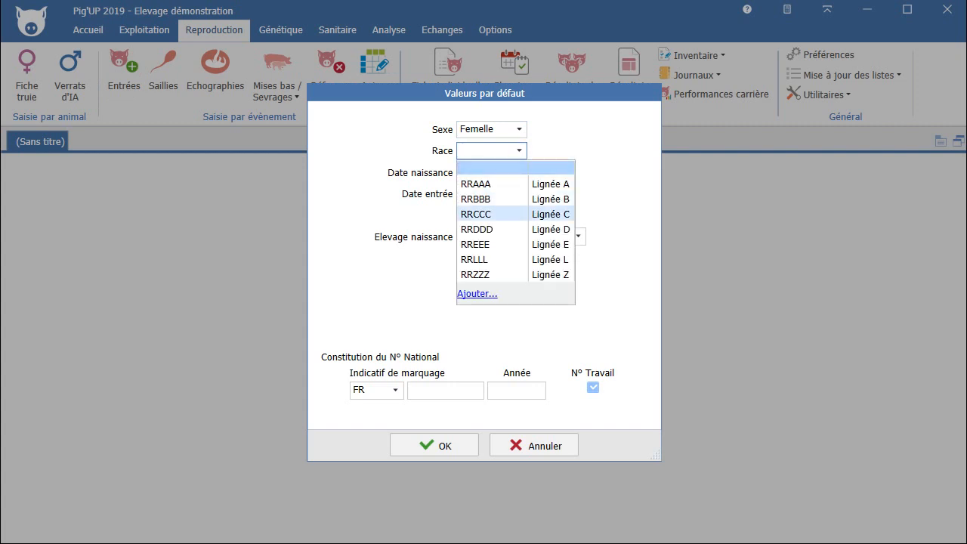
click(491, 199)
click(484, 173)
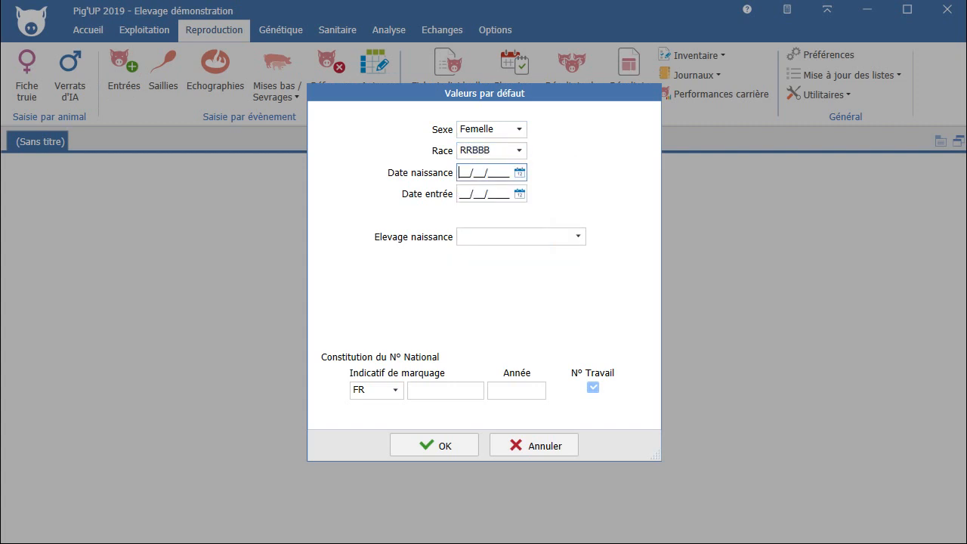
text(010119)
text(19)
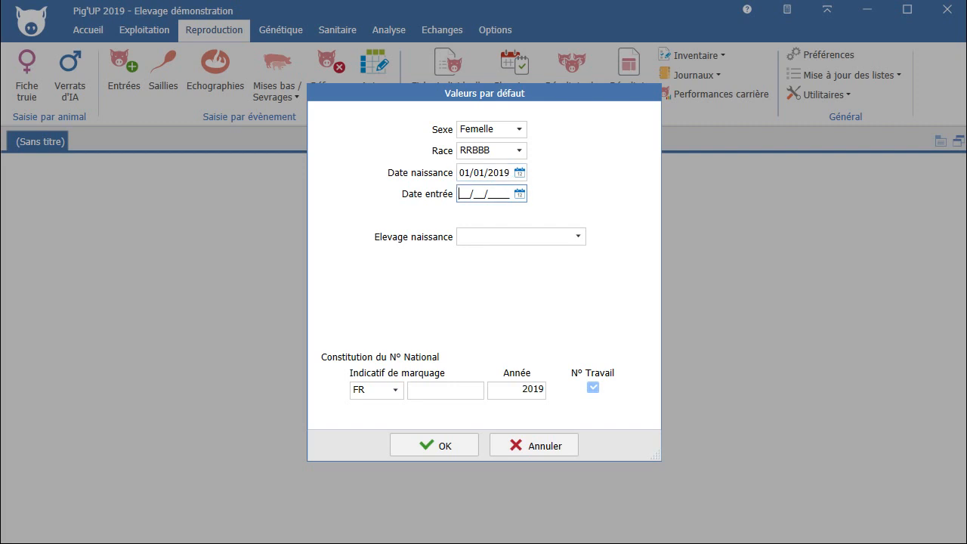
text(01072019)
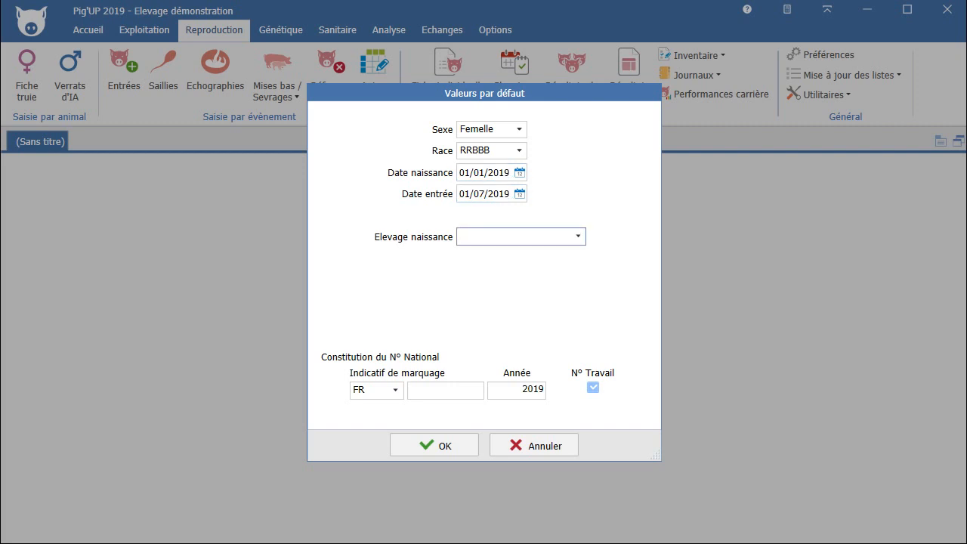
click(445, 391)
text(44AZE)
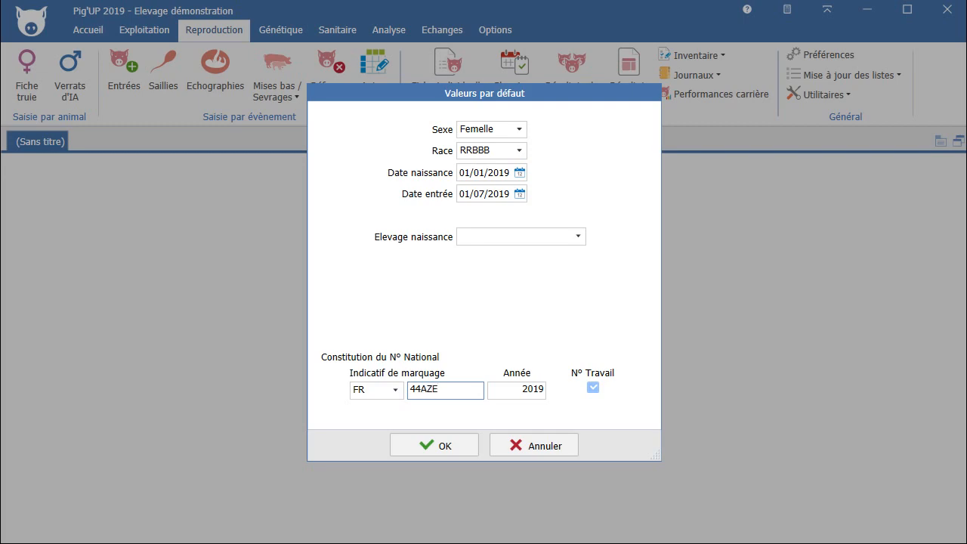
key(Return)
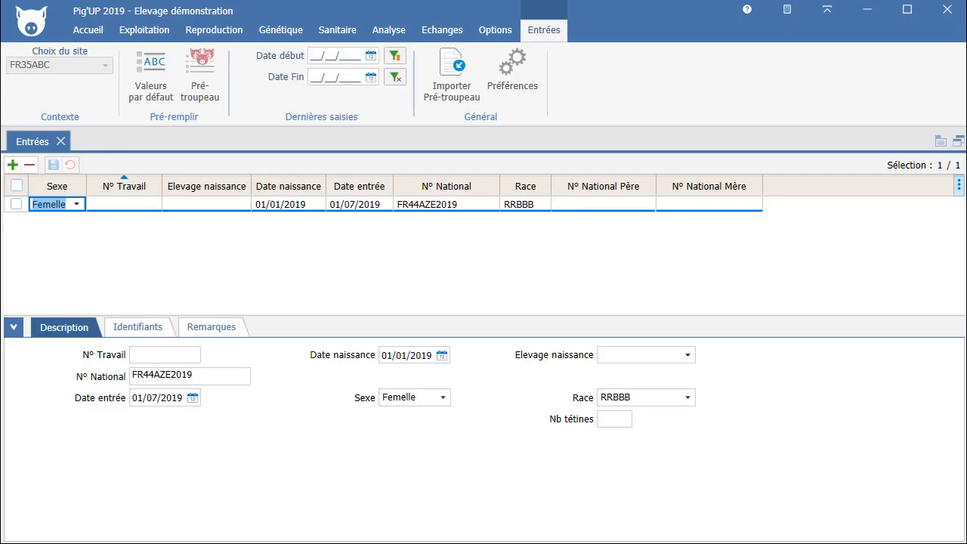
Enter work number 11111 for the first female in the entries list.
click(124, 204)
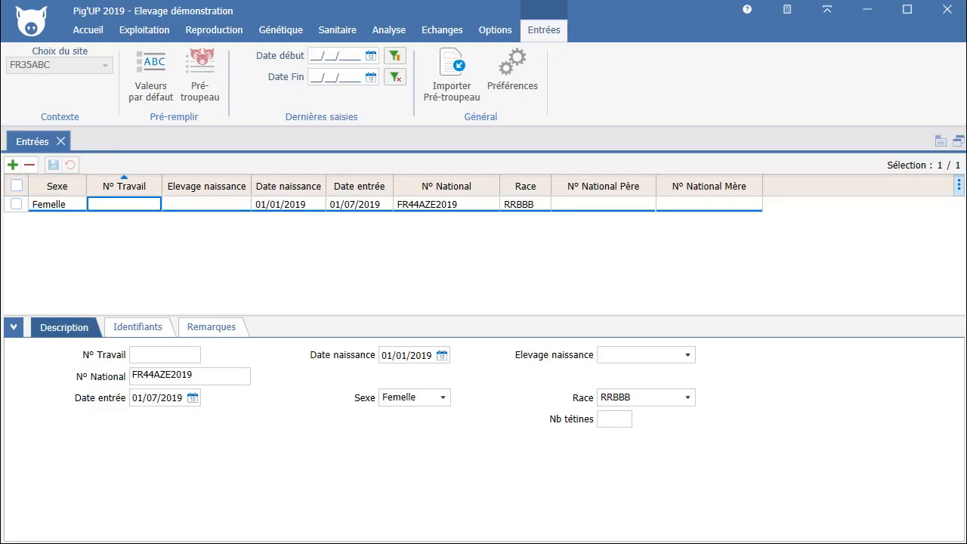
text(11111)
key(Tab)
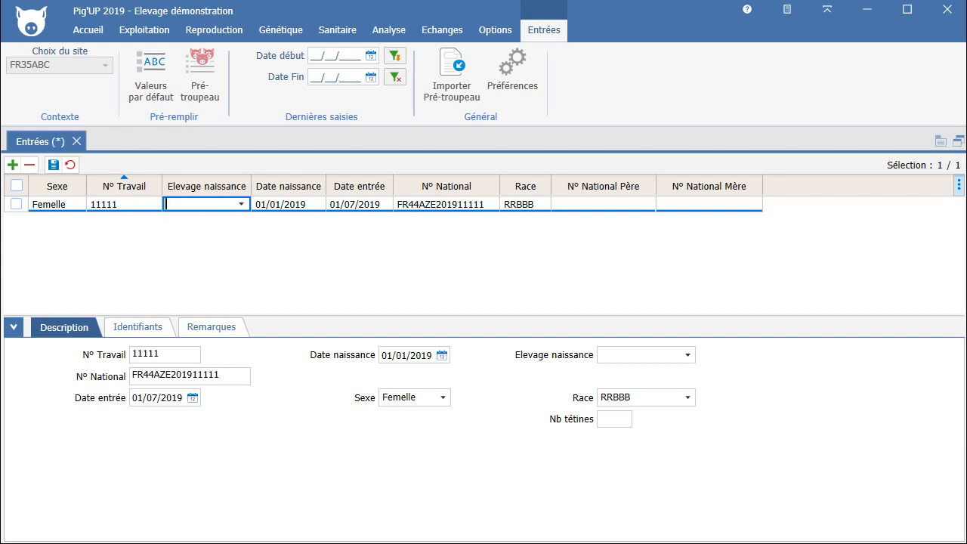
Set female 11111's father to FR35AAA201800000 and mother to FR35BBB201800000 in its identifiers, and save the entry.
click(163, 328)
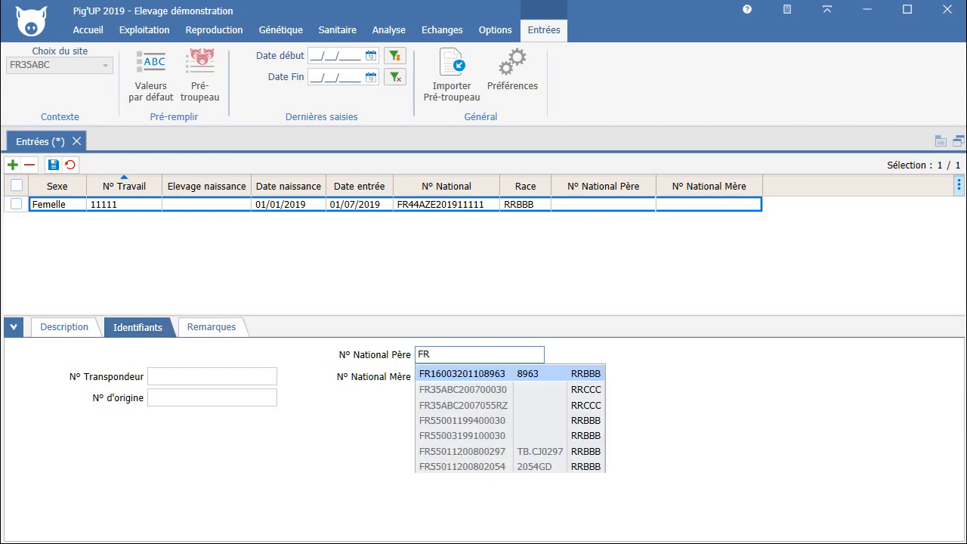
text(35AAA20)
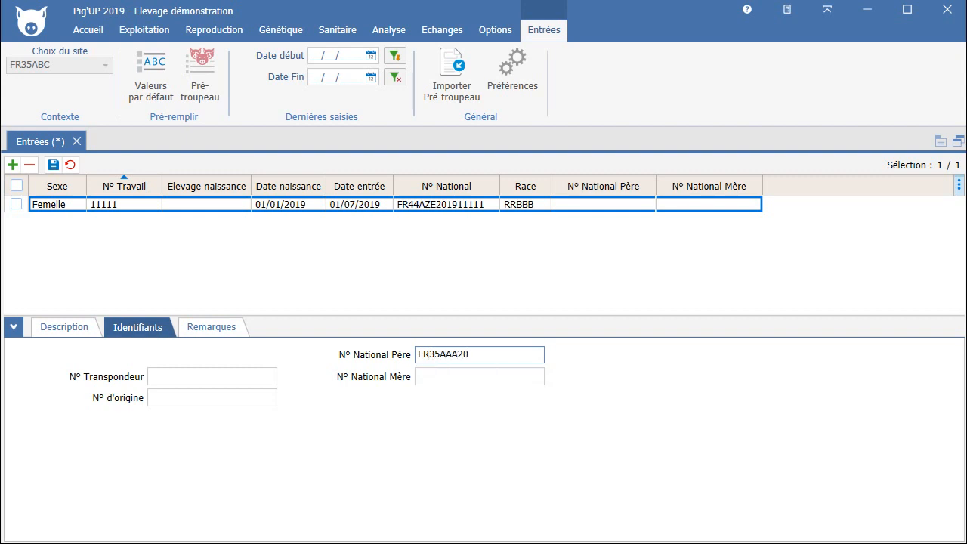
text(1800000)
key(Tab)
key(Tab)
text(FR)
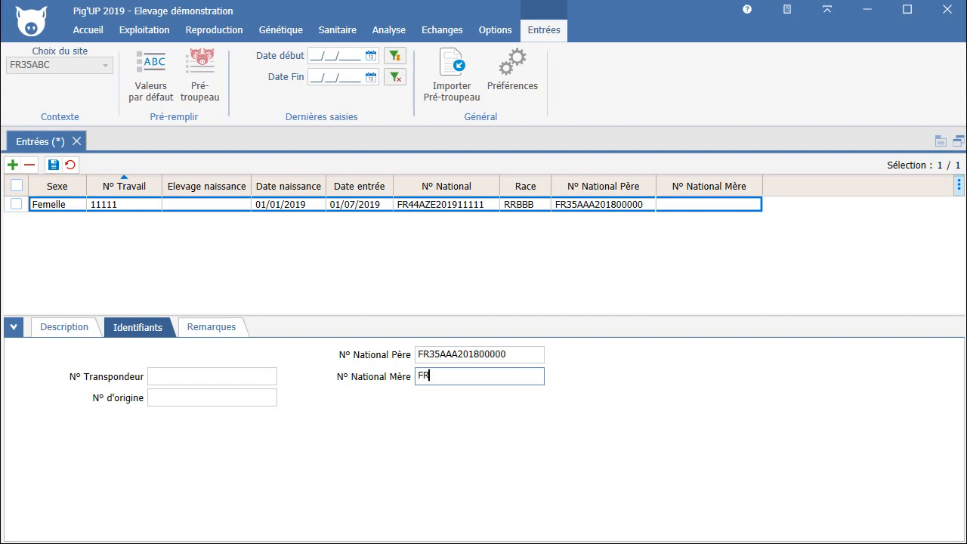
text(35BBB)
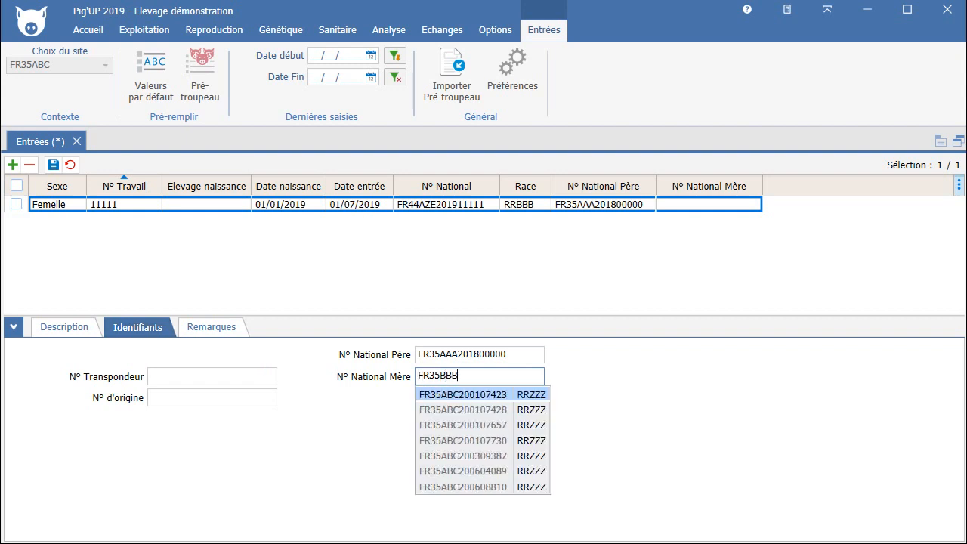
text(201800000)
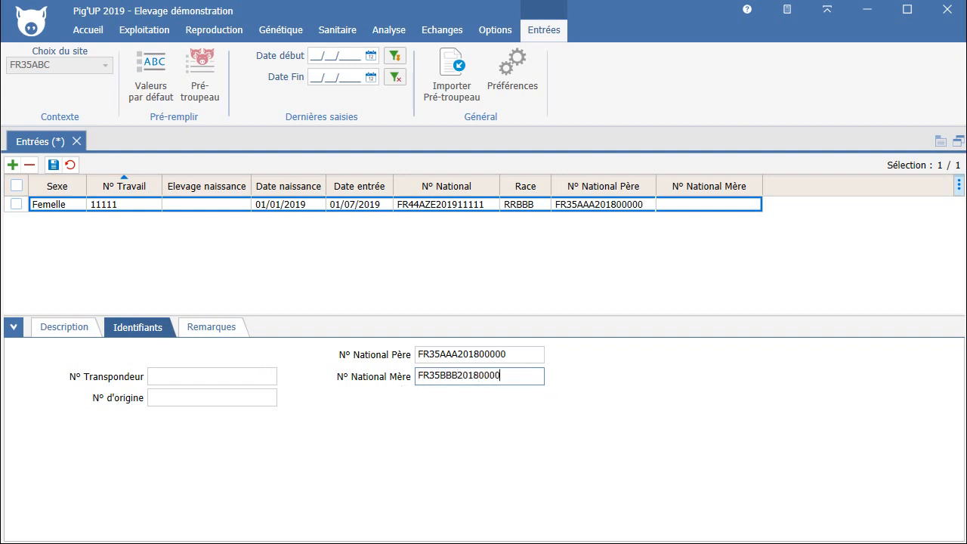
key(ctrl+s)
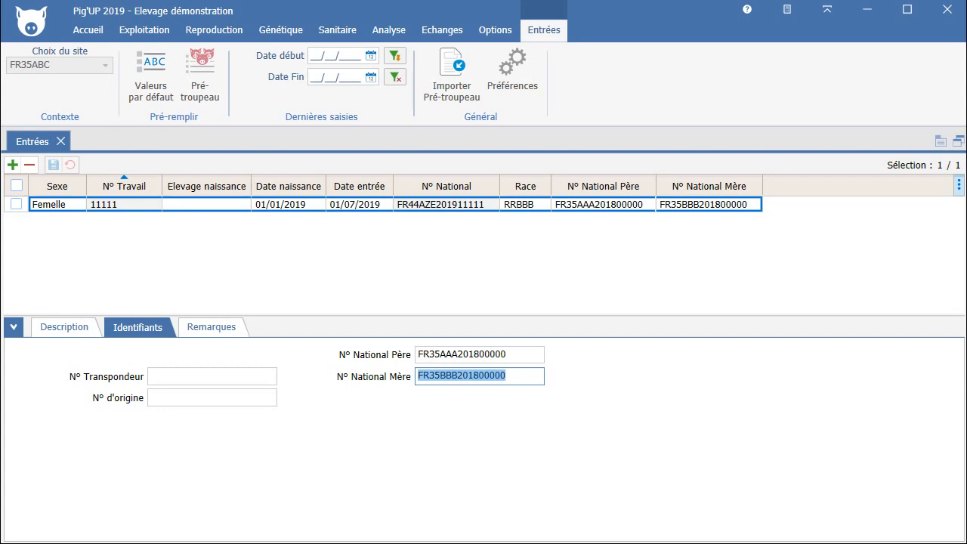
Add a second female entry with work number 22222.
click(12, 164)
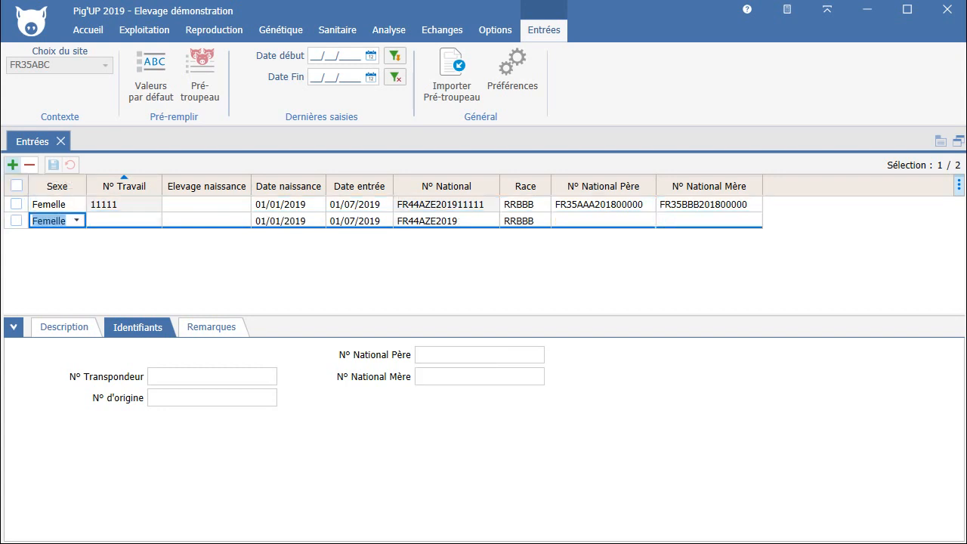
key(Tab)
text(22222)
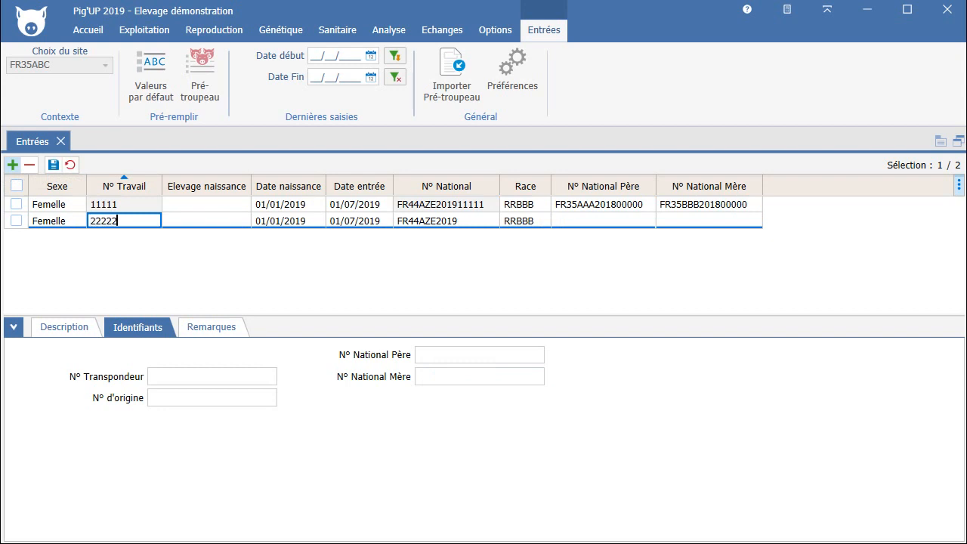
key(Tab)
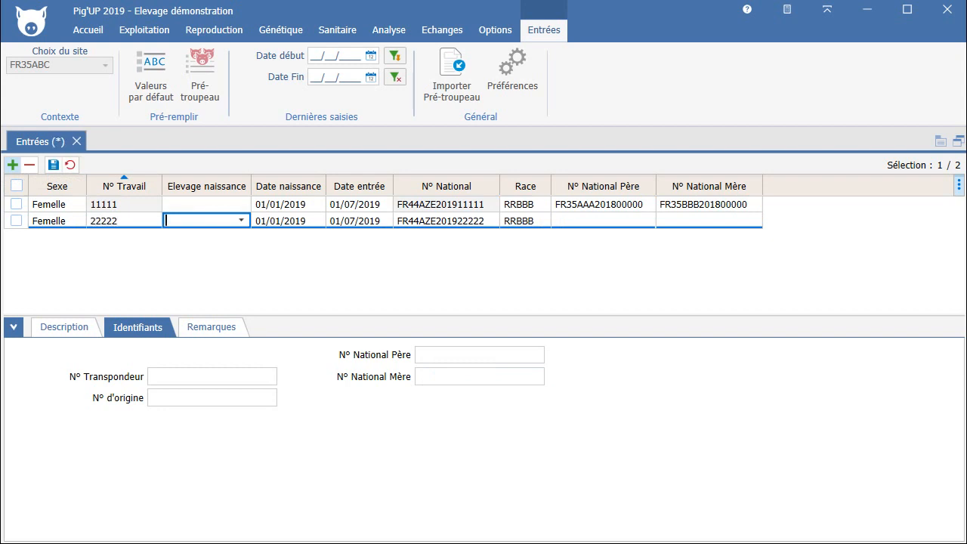
Set female 22222's father to FR35AAA201800000 and mother to FR35BBB201800000 in its row, and save the entry.
key(Tab)
key(Tab)
key(Tab)
key(Tab)
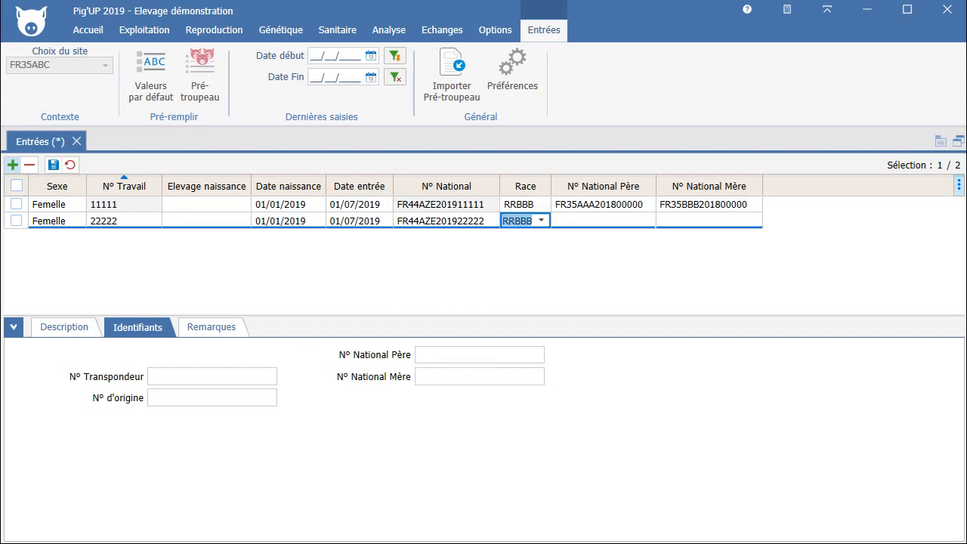
text(FR35AAA201800000)
key(Tab)
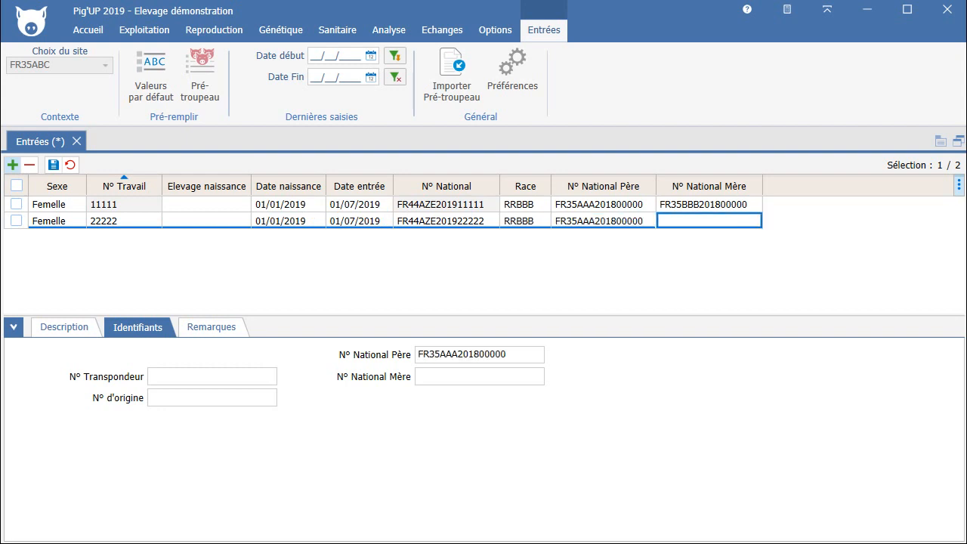
text(FR35BBB201800000)
key(Tab)
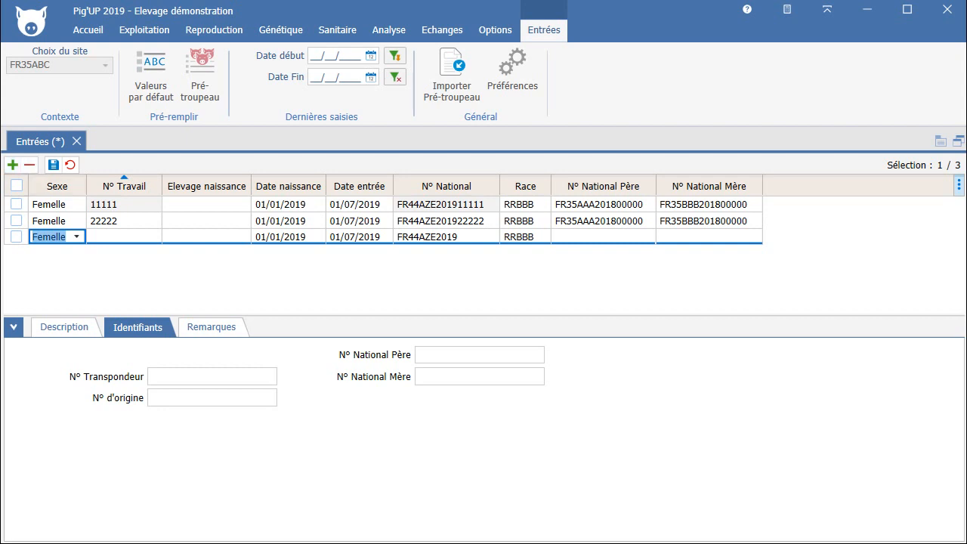
click(53, 164)
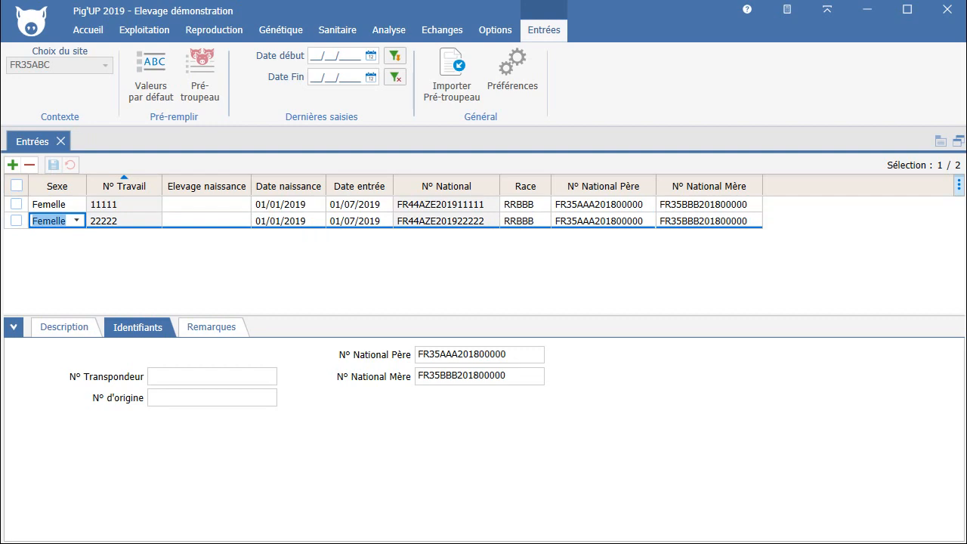
View the pre-herd animals available for entry without choosing any, and close the entries list.
click(200, 72)
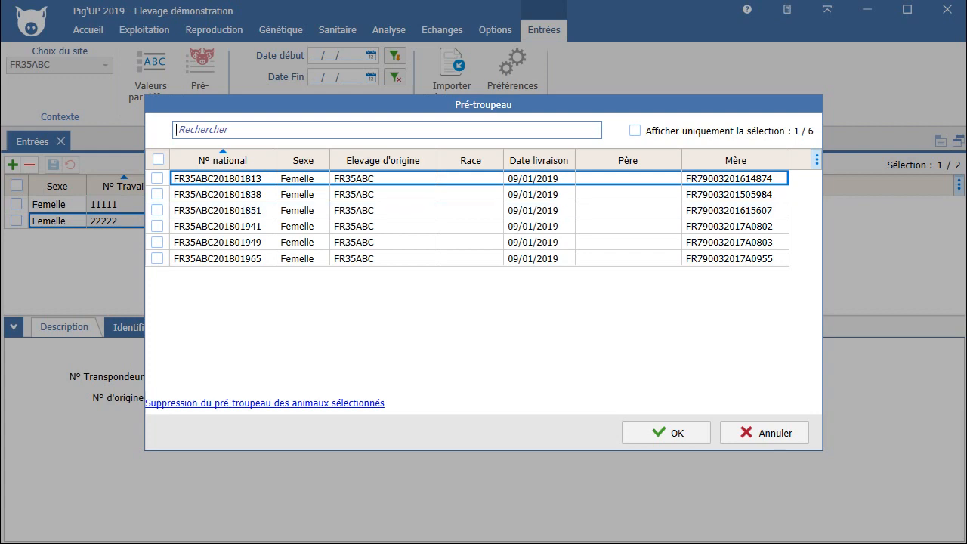
click(765, 433)
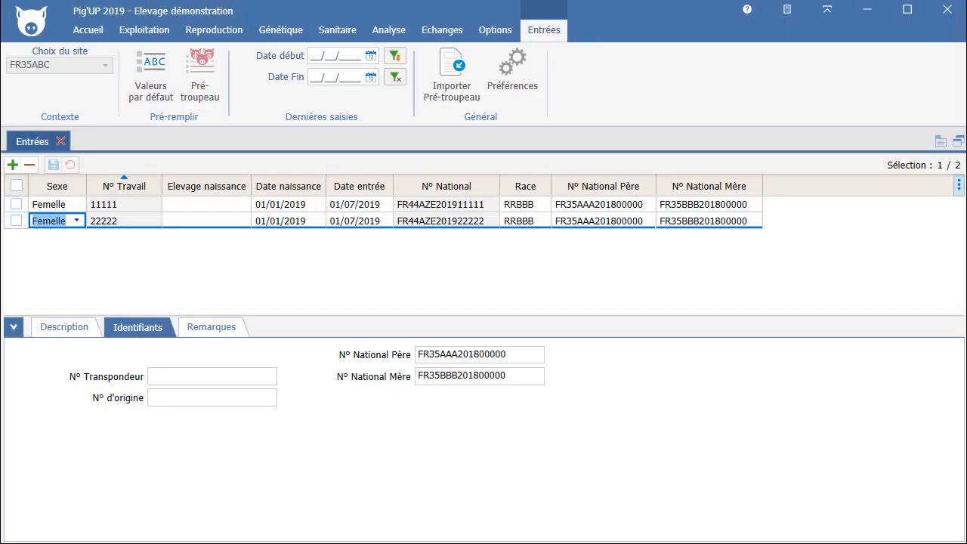
click(60, 141)
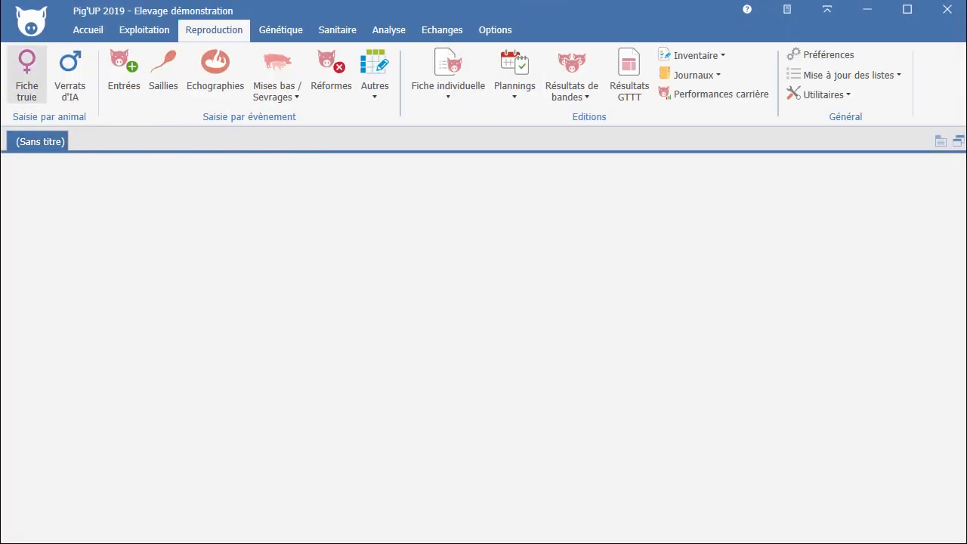
Set the father of sow 64874 to FR35AAA201800000 in the situation details of her sow record and save.
click(26, 76)
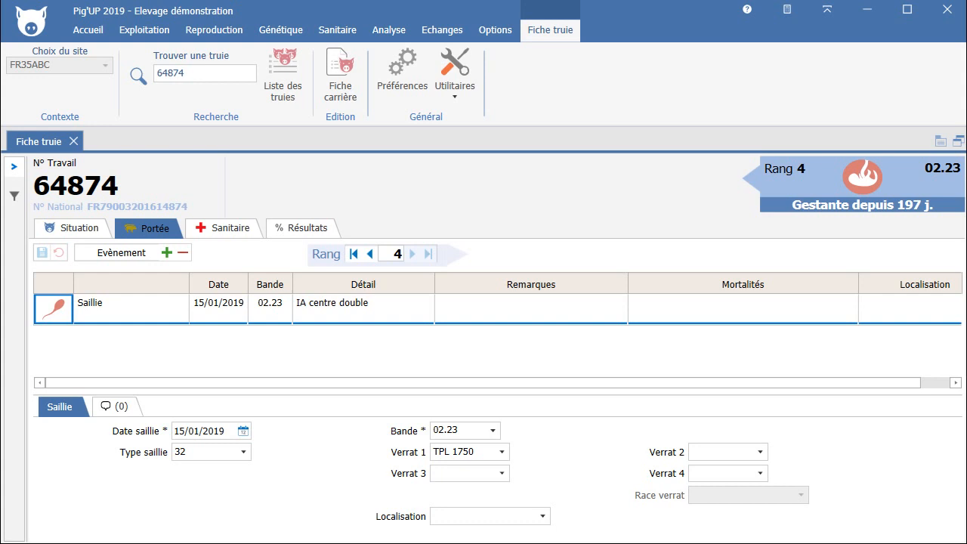
click(93, 236)
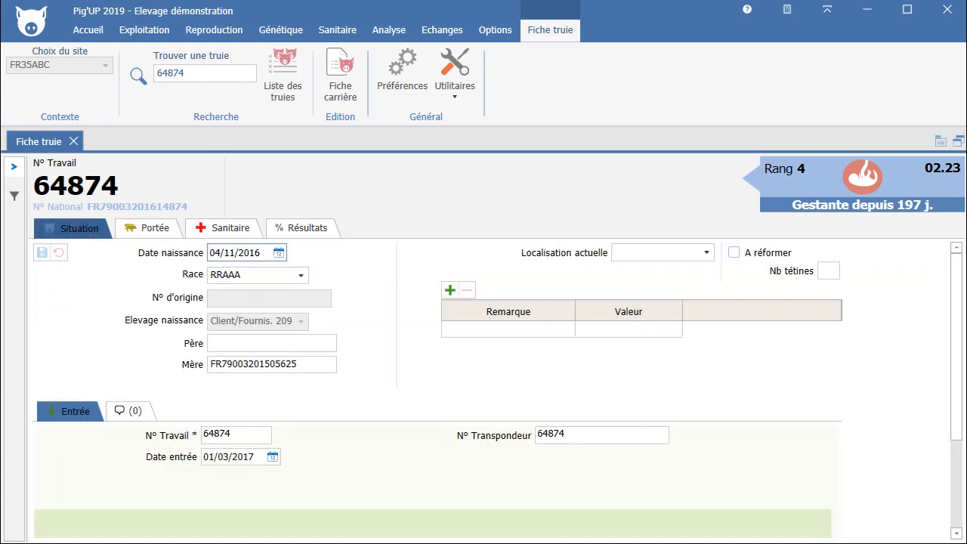
click(272, 343)
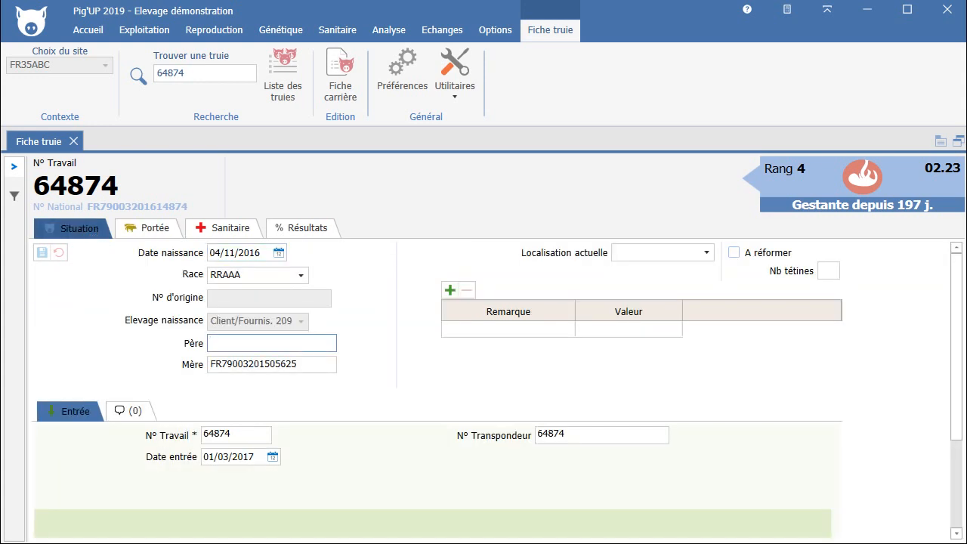
text(FR35AAA201800000)
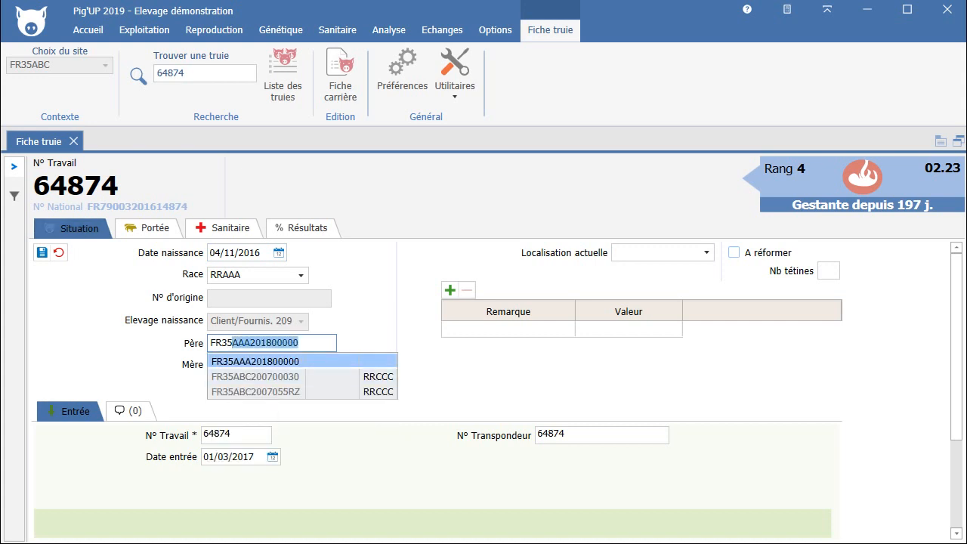
key(Return)
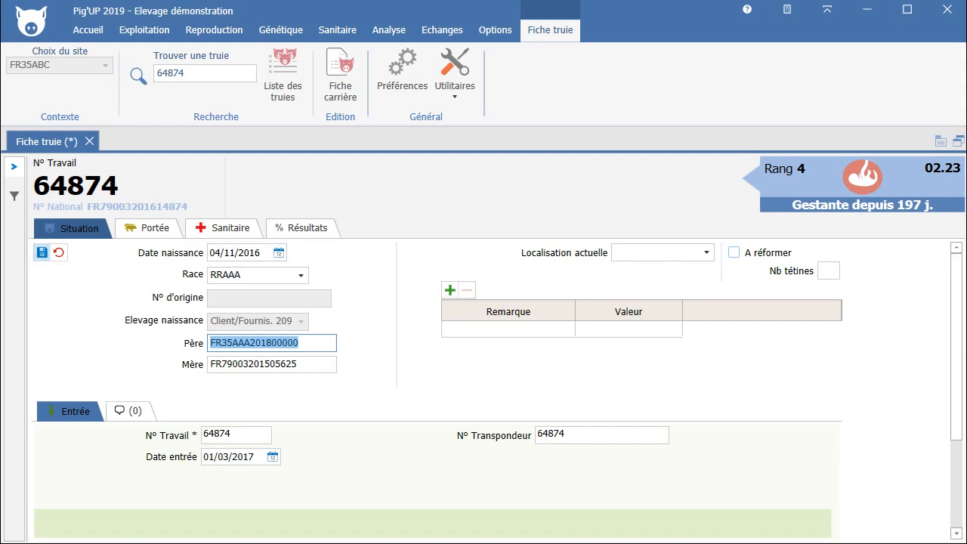
click(42, 252)
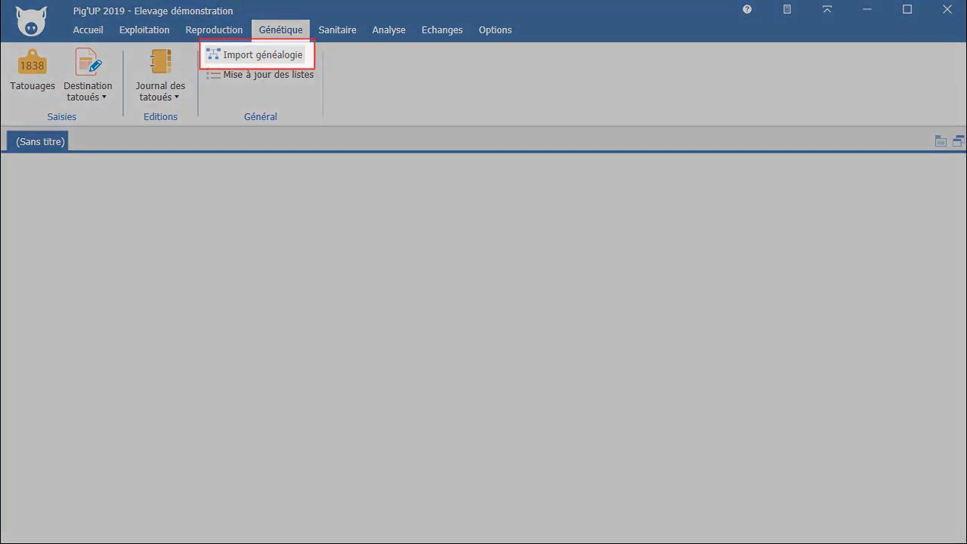
click(256, 55)
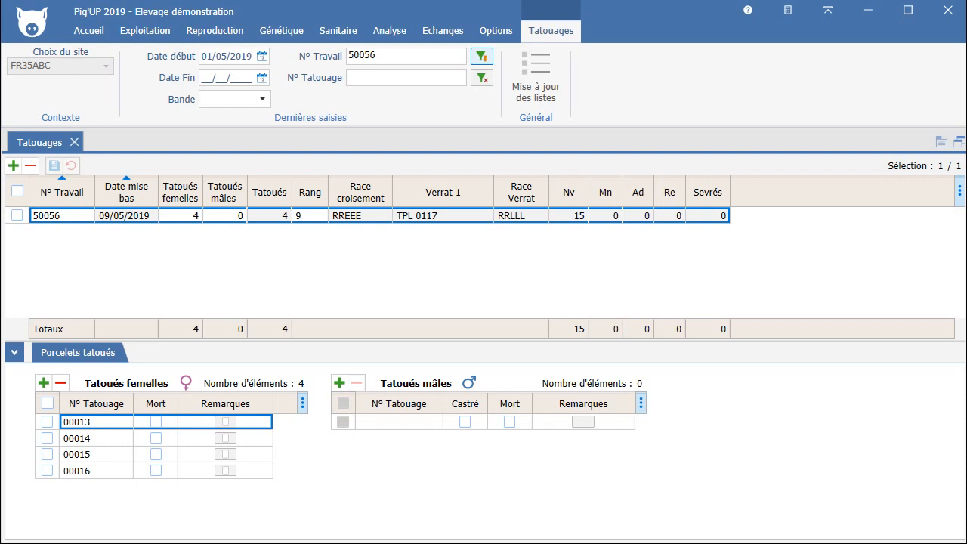
From tattooed female piglet 00013's remarks, start a new remark with code DT and label "Date de testage".
click(228, 423)
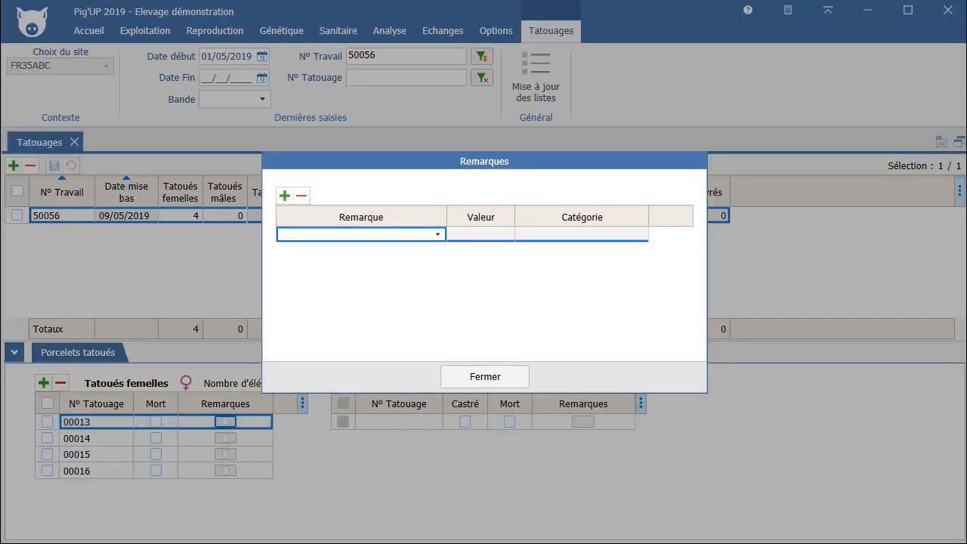
click(438, 235)
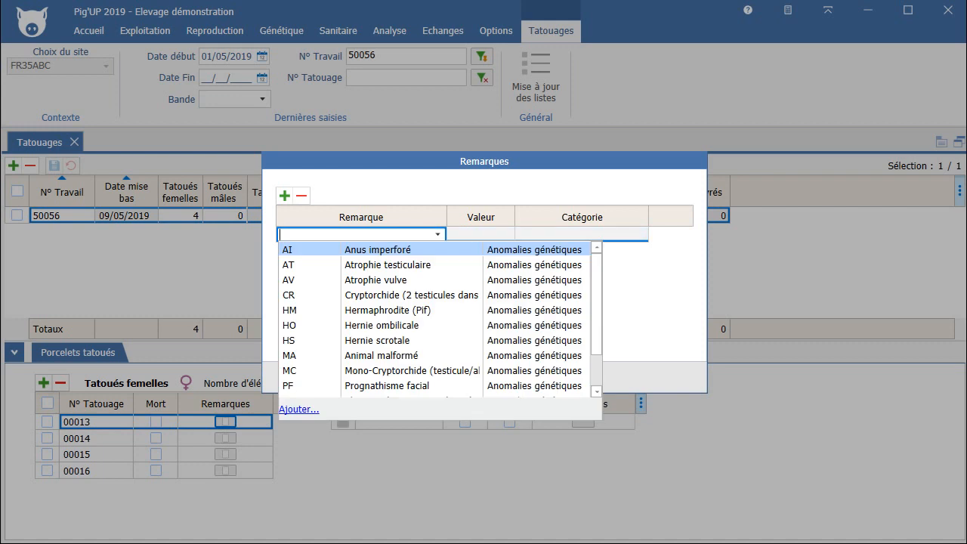
click(299, 409)
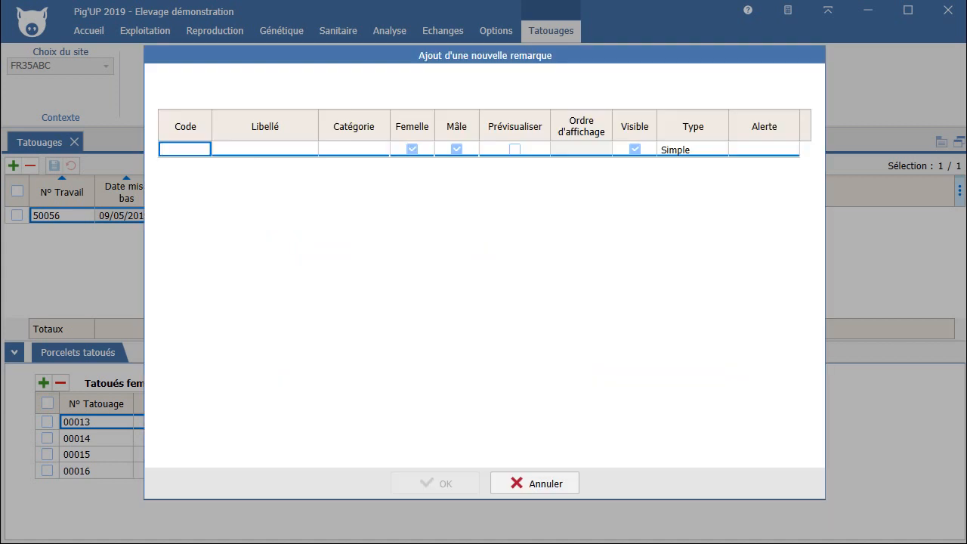
text(DT)
key(Tab)
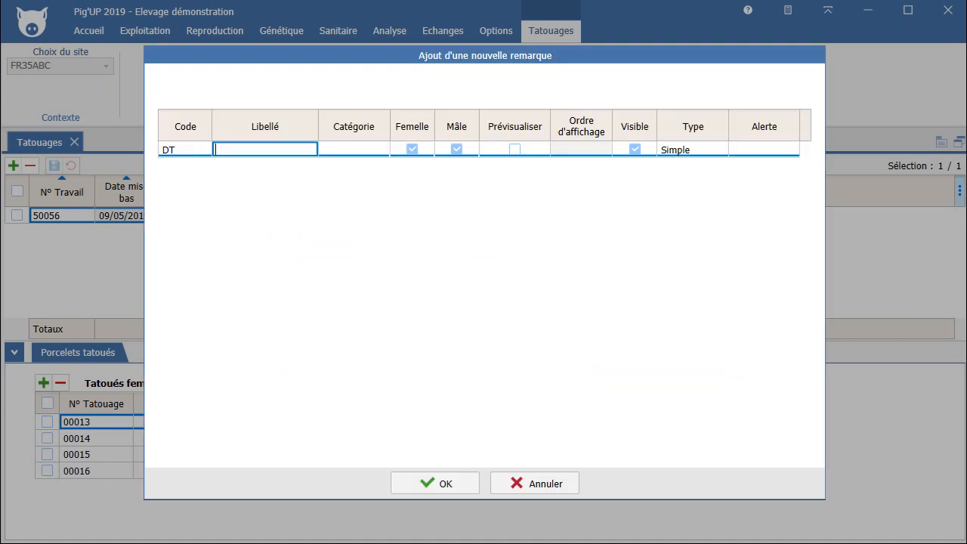
text(Date de testage)
key(Tab)
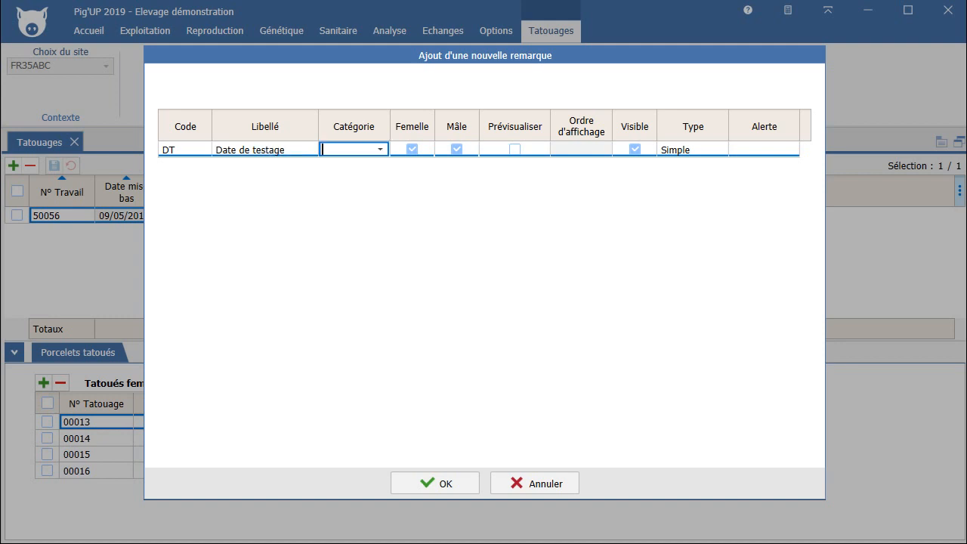
Enable the Prévisualiser option for the new remark, leaving its category blank.
key(Tab)
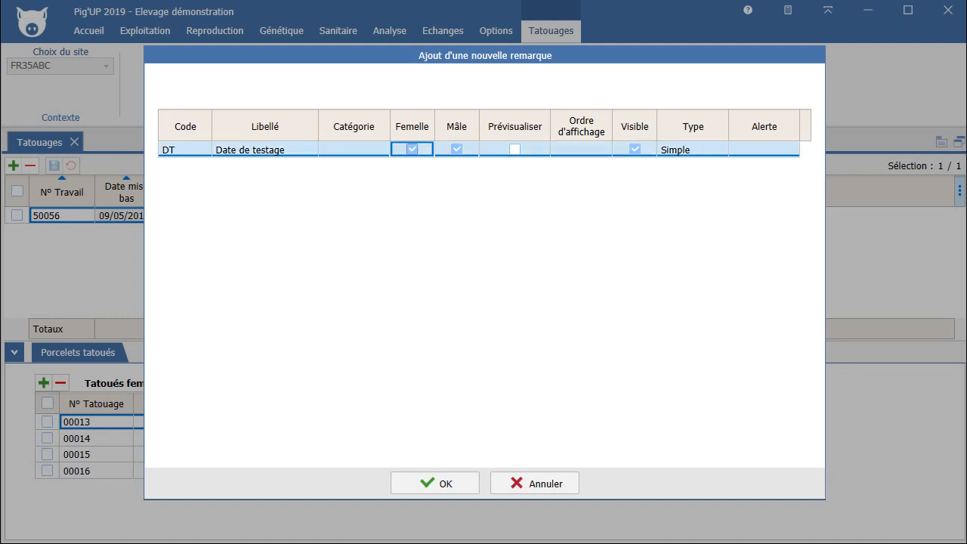
key(Tab)
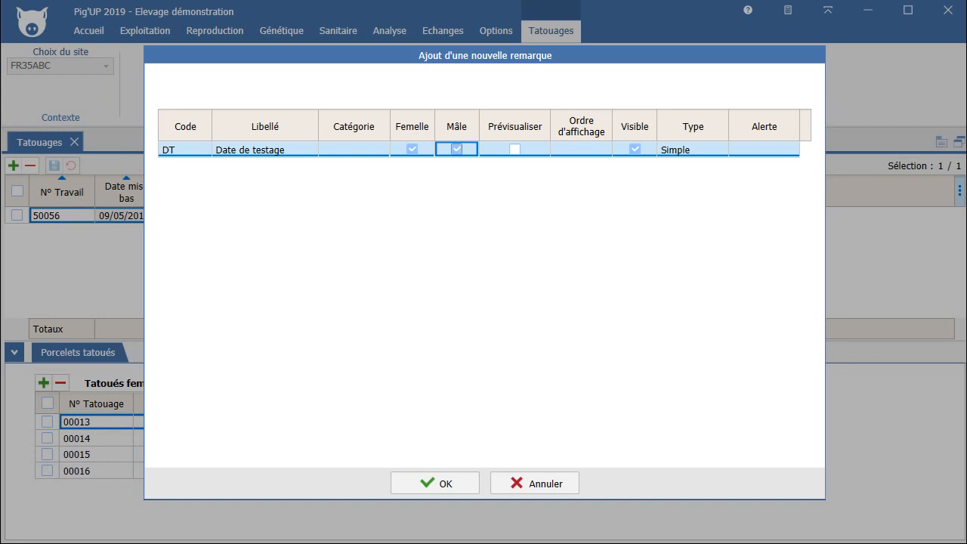
key(Tab)
key(space)
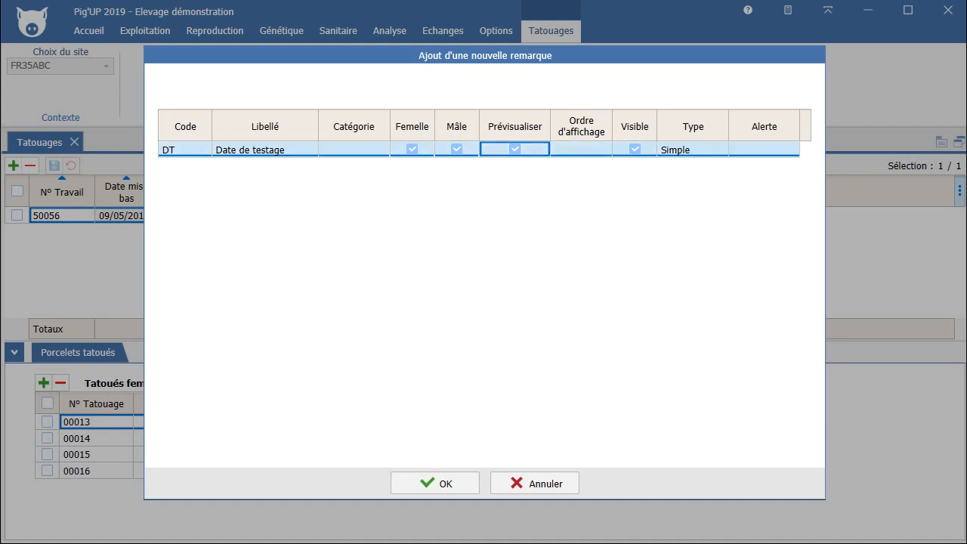
Set the new remark's type to Date and confirm its creation.
key(Tab)
key(Tab)
key(Tab)
key(alt+Down)
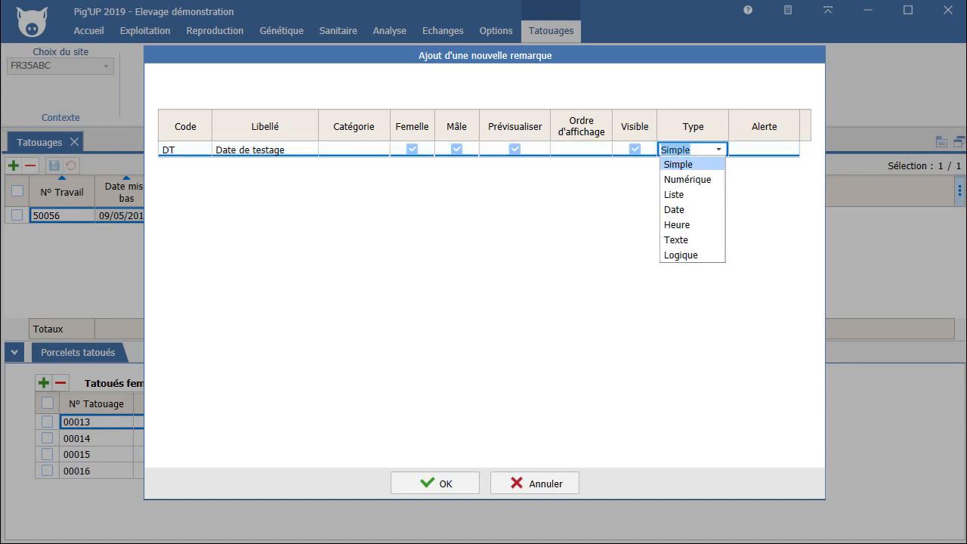
key(Down)
key(Down)
key(Down)
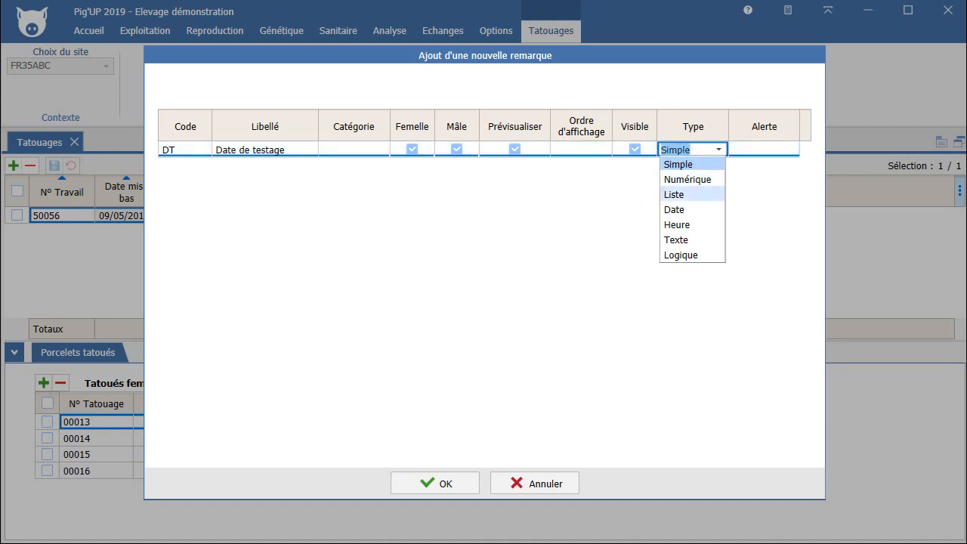
key(Return)
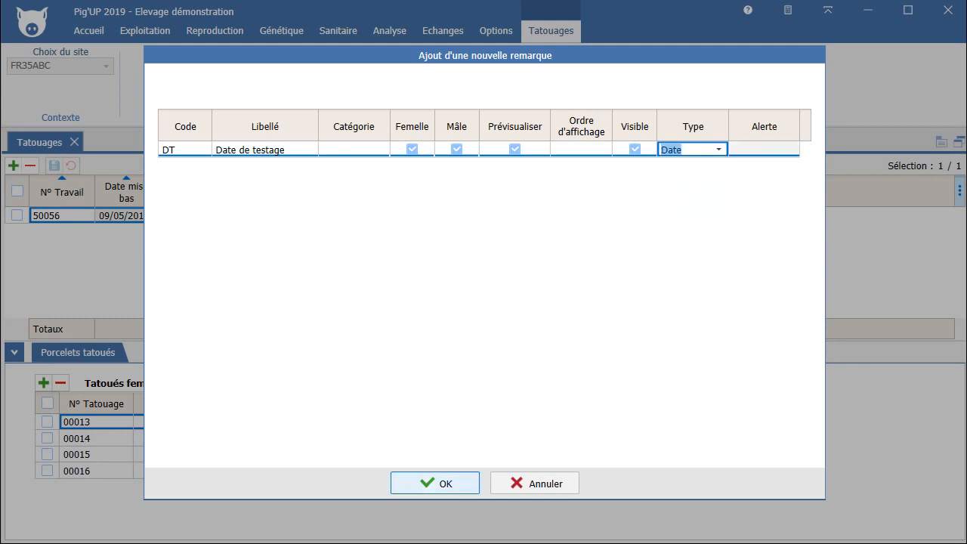
click(434, 482)
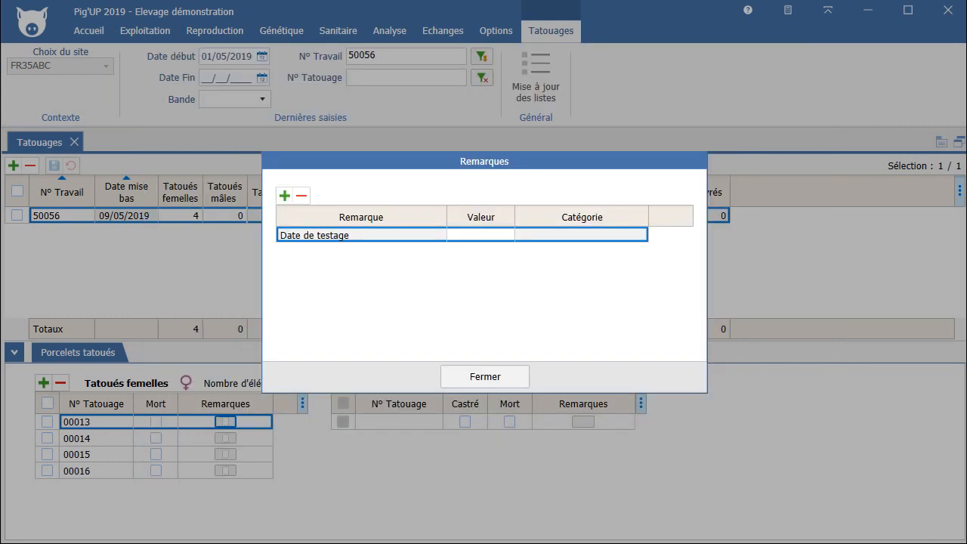
Set piglet 00013's "Date de testage" value to 15/05/2019, close the remarks and save.
click(480, 235)
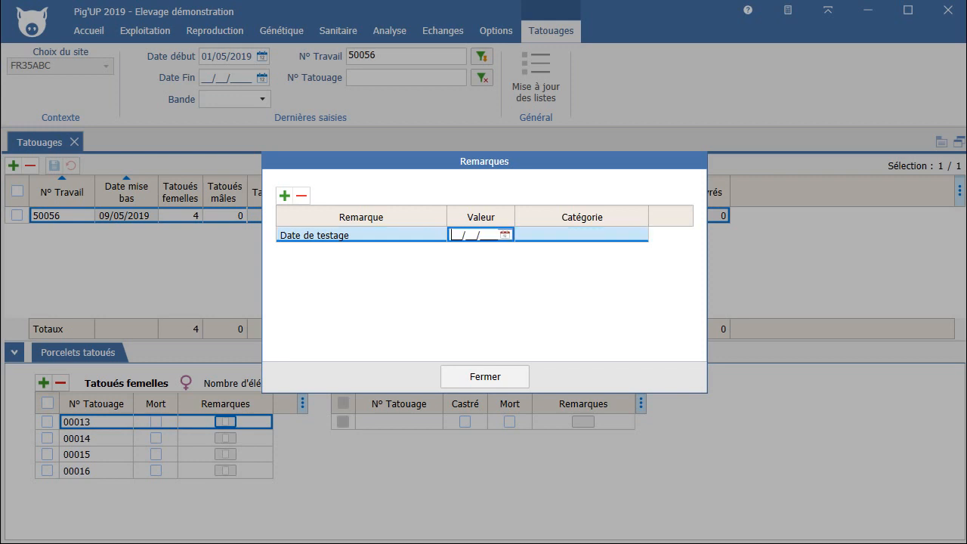
text(1505201)
text(9)
key(Return)
click(485, 376)
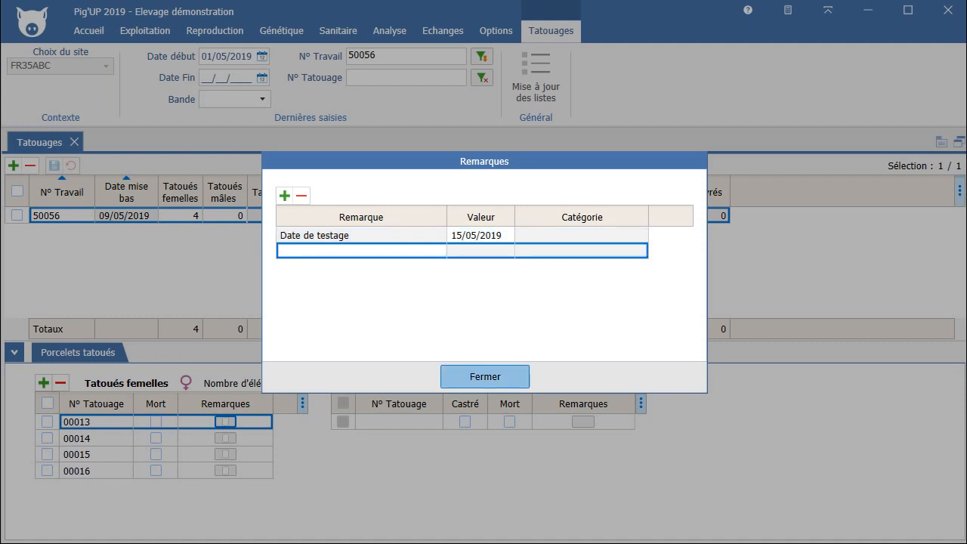
click(53, 165)
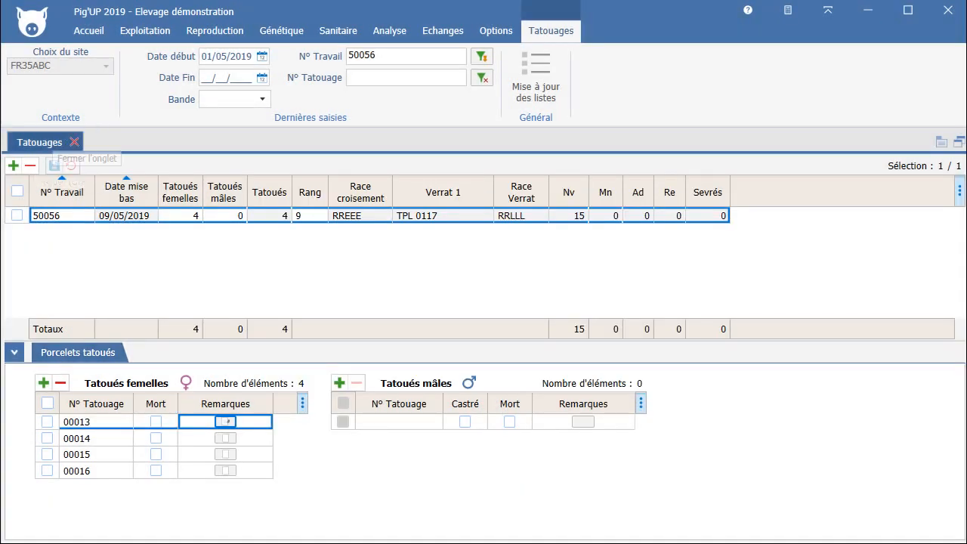
Close and reopen the tattoo entries, filtered by start date 01/05/2019 and work number 50056.
click(74, 142)
click(33, 72)
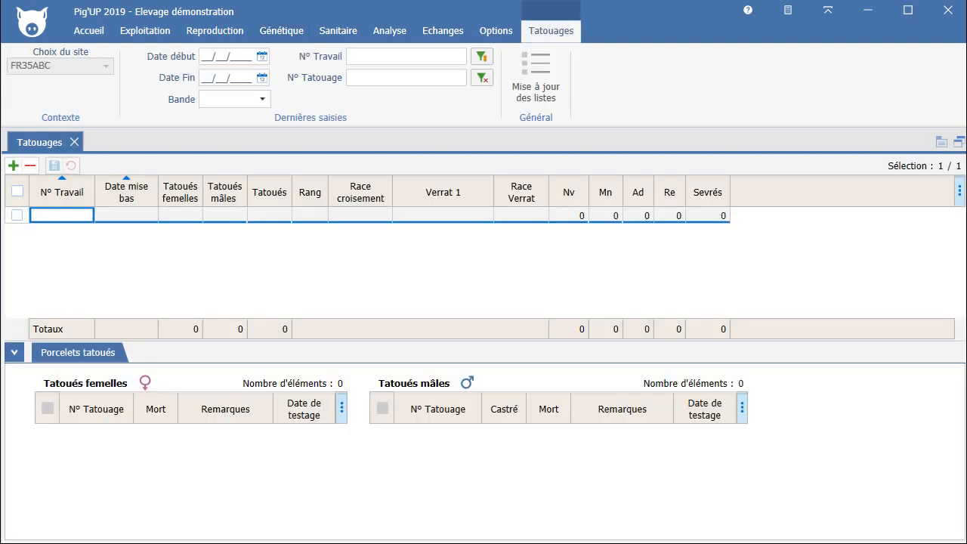
click(204, 57)
text(01/05/2)
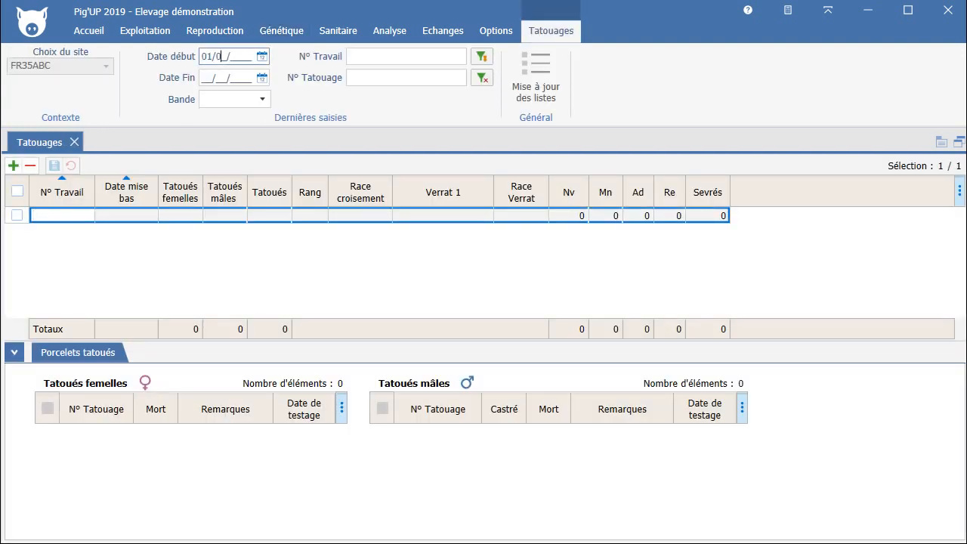
text(019)
key(Tab)
key(Tab)
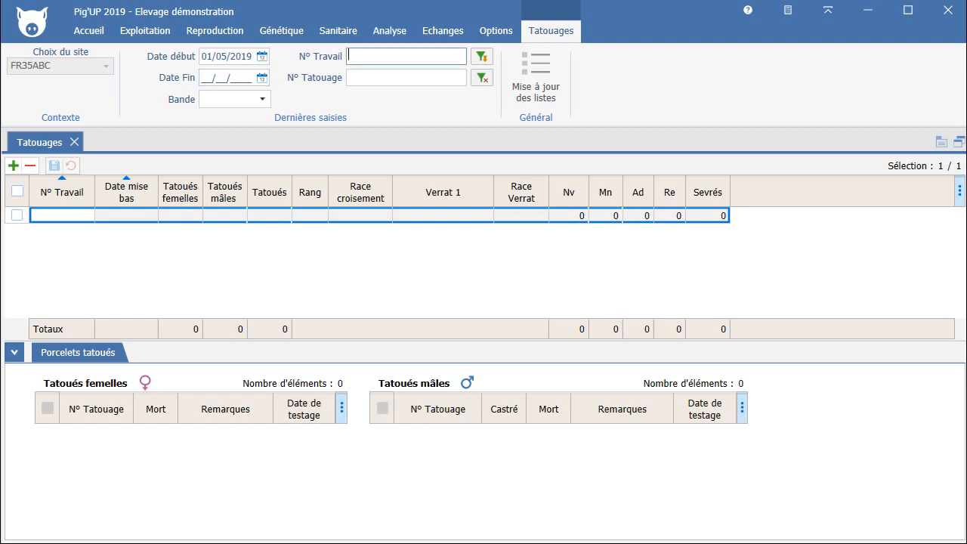
text(50056)
key(Return)
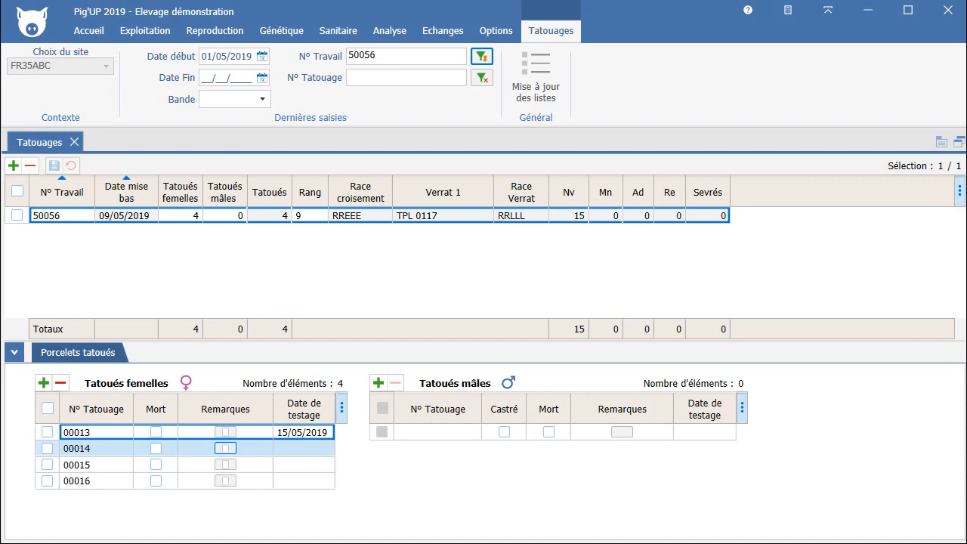
Add the remark "Atrophie vulve" to tattooed female piglet 00014 and close the remarks.
click(225, 448)
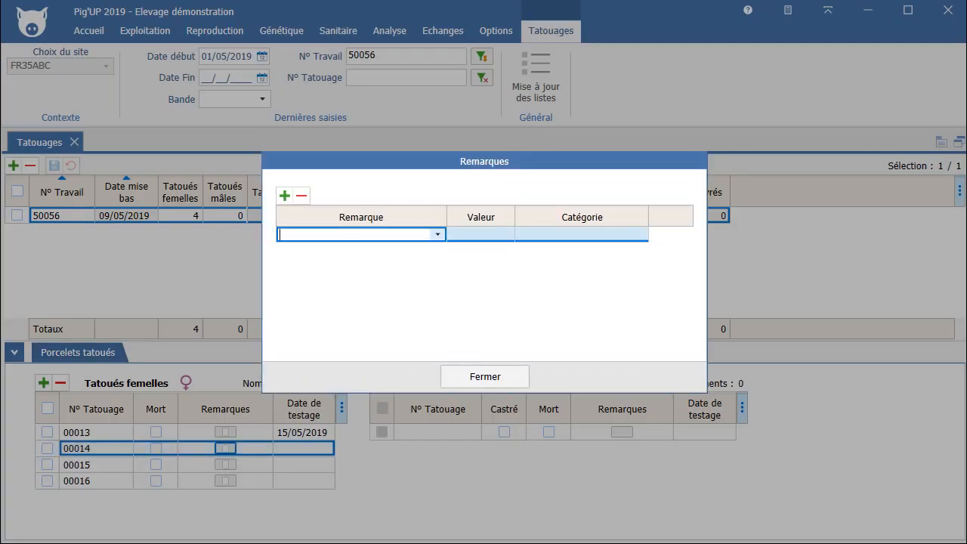
click(438, 234)
click(378, 280)
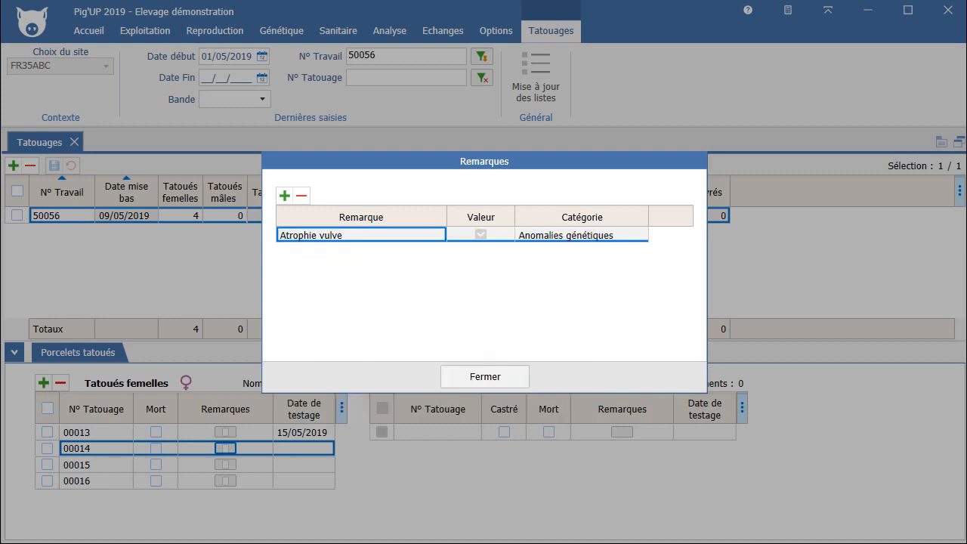
click(485, 377)
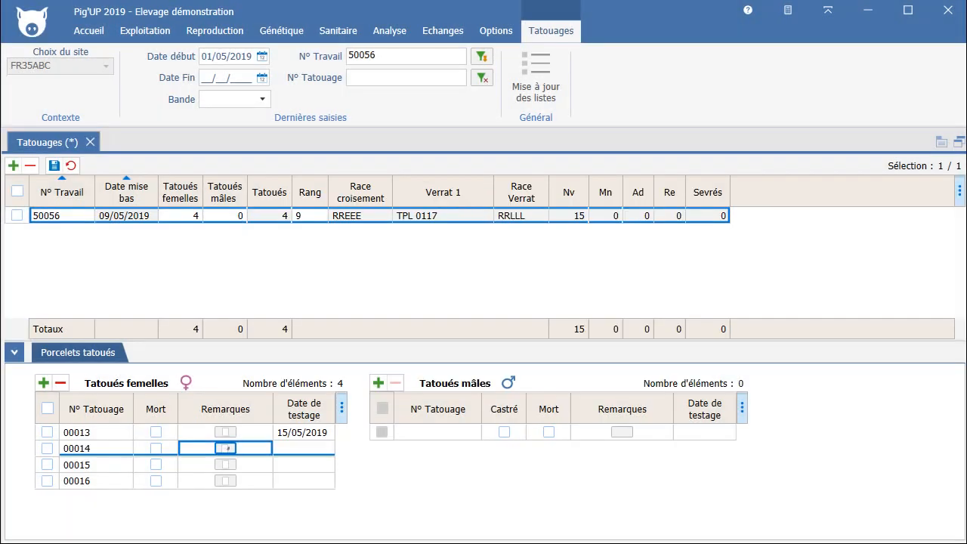
mouse_move(227, 448)
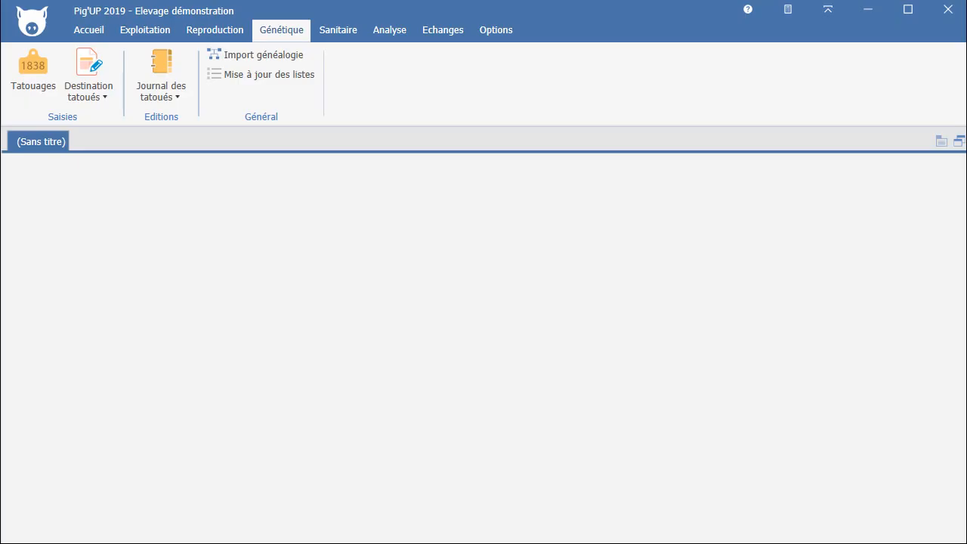
View the export destination settings for delivery note 2019011 and cancel the export.
click(88, 90)
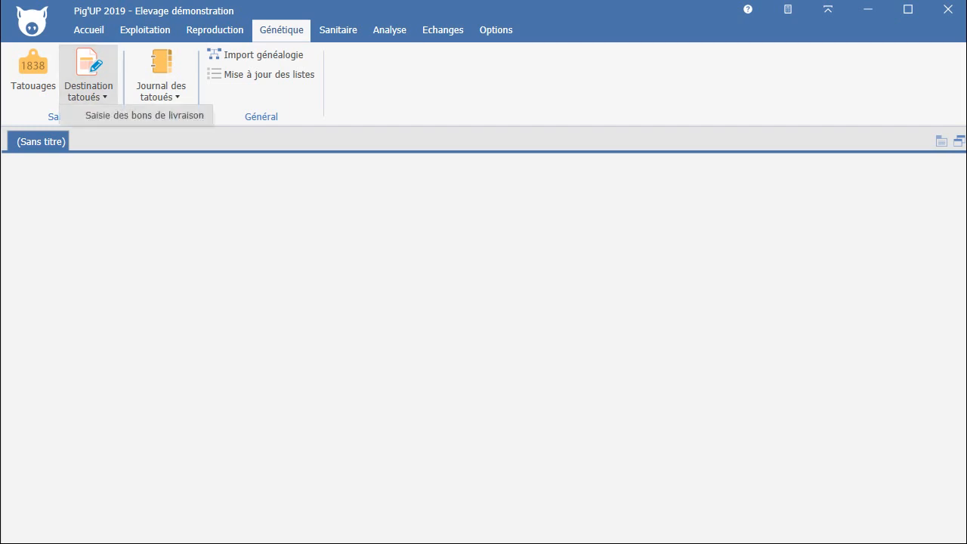
click(144, 115)
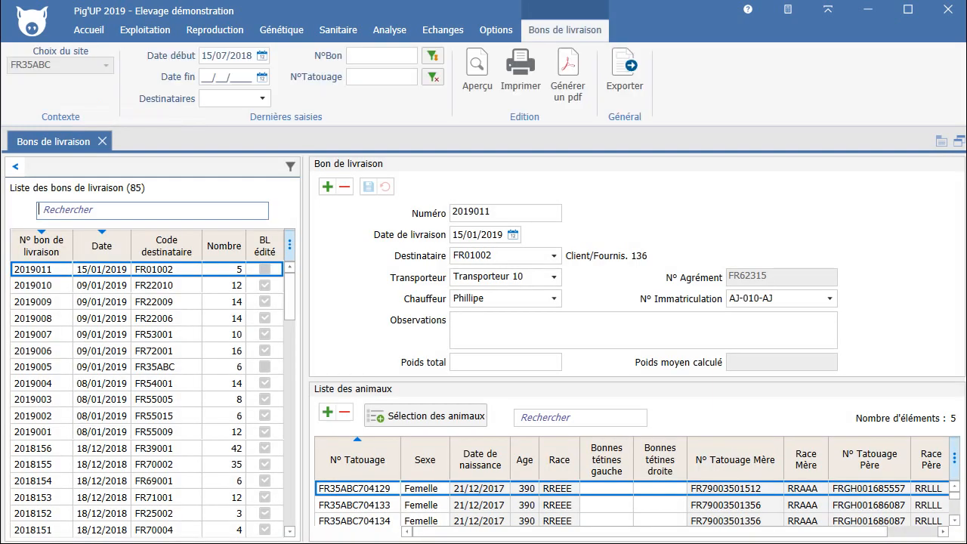
click(102, 270)
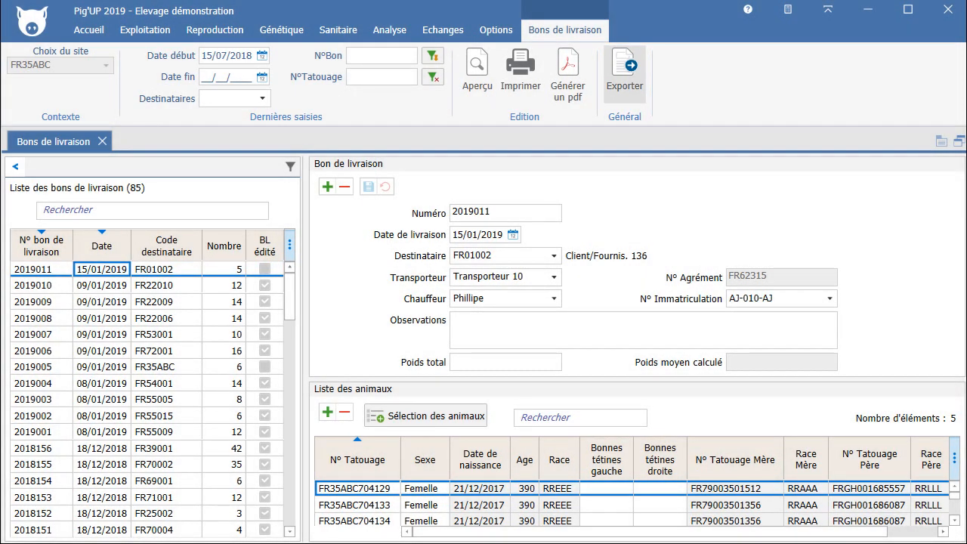
click(625, 70)
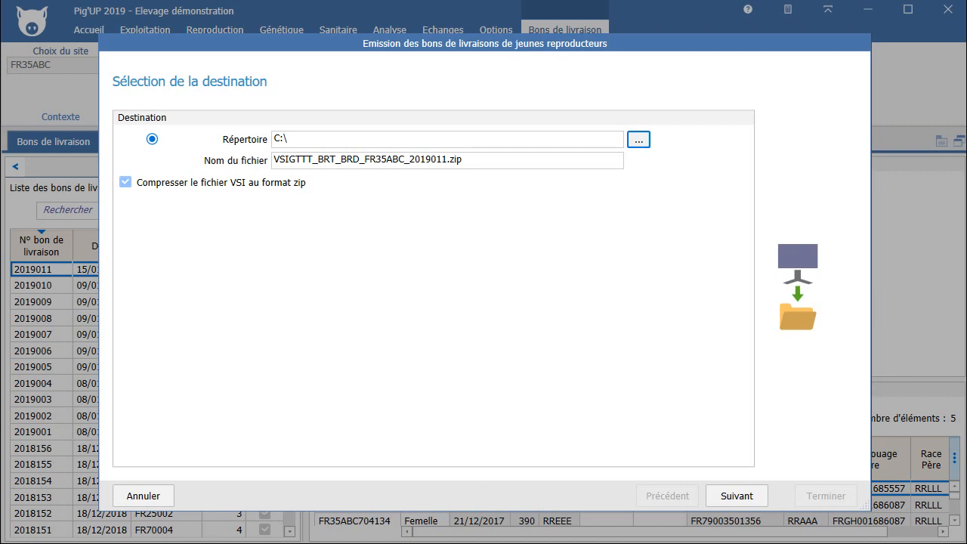
click(143, 496)
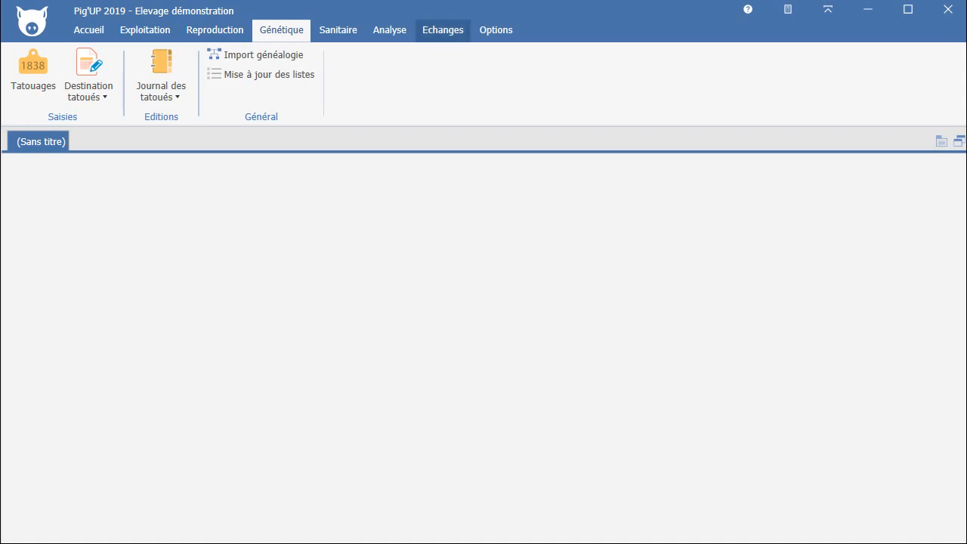
Export site FR35ABC's raw reproduction data in VSI format to c:\ as VSIGTTT.zip, excluding animals culled over 18 months ago.
click(443, 29)
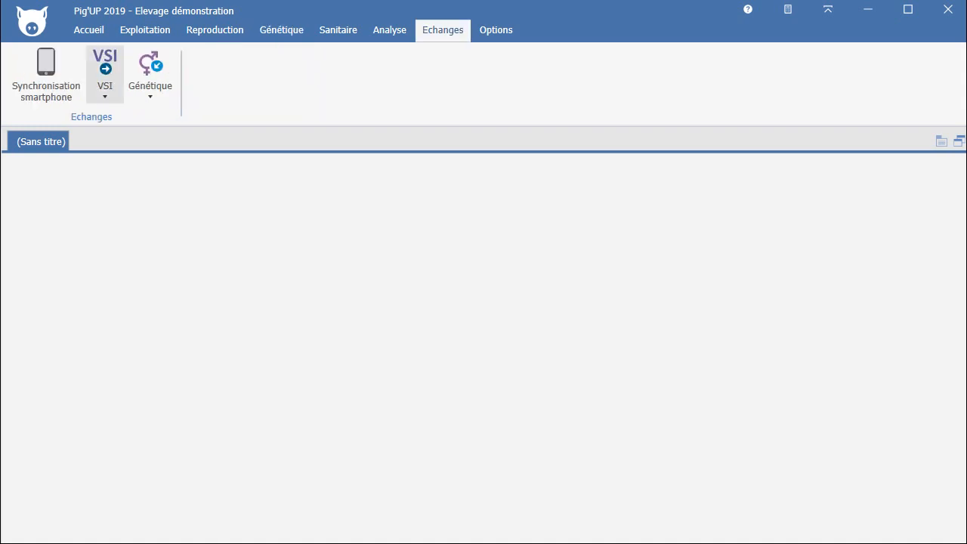
click(105, 76)
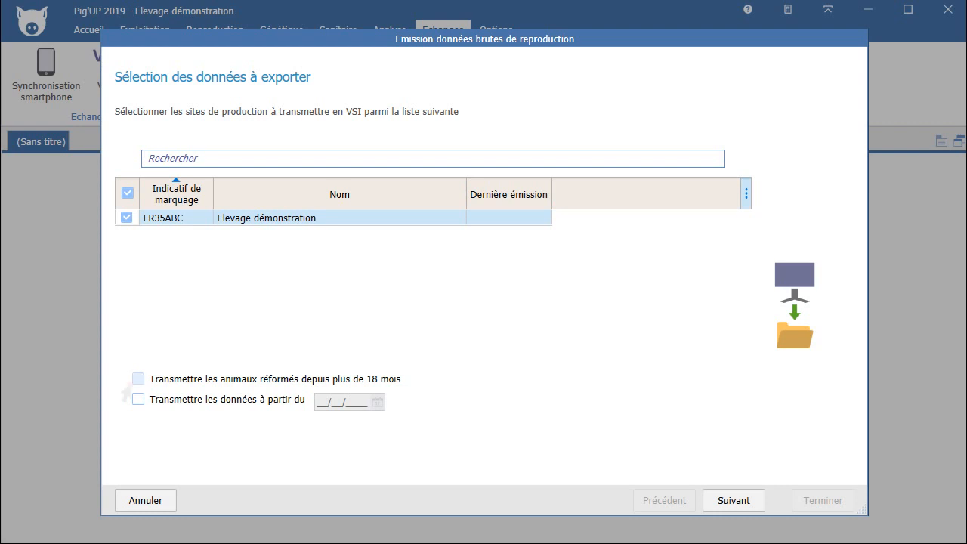
click(132, 383)
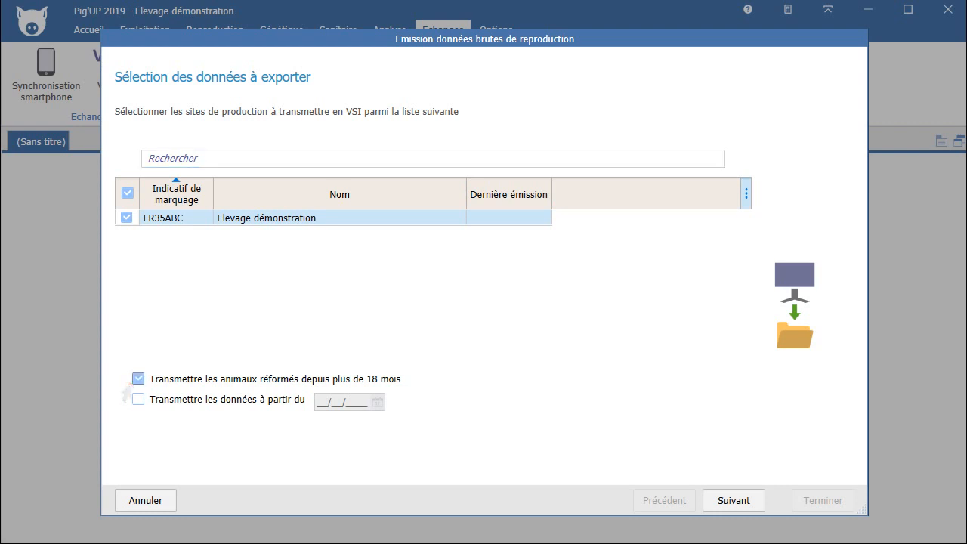
click(138, 380)
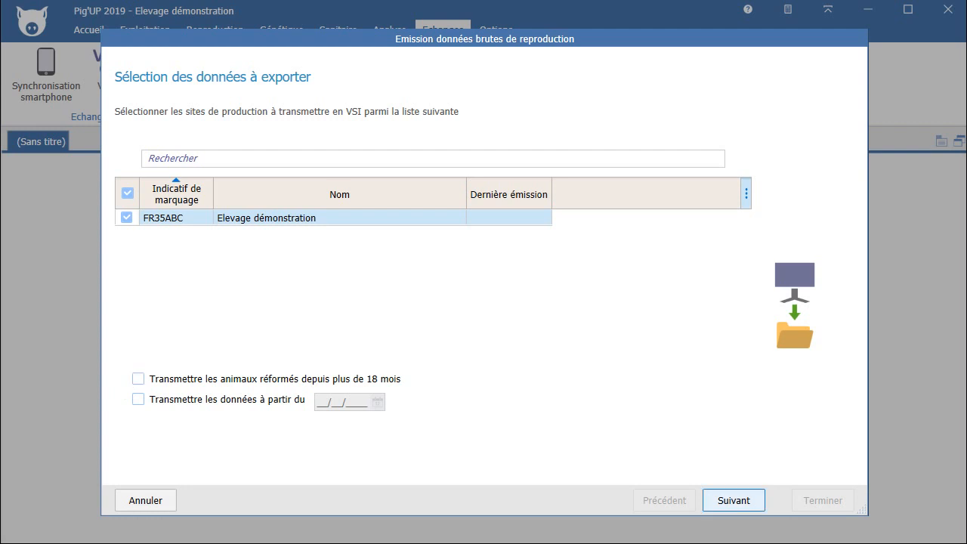
click(733, 500)
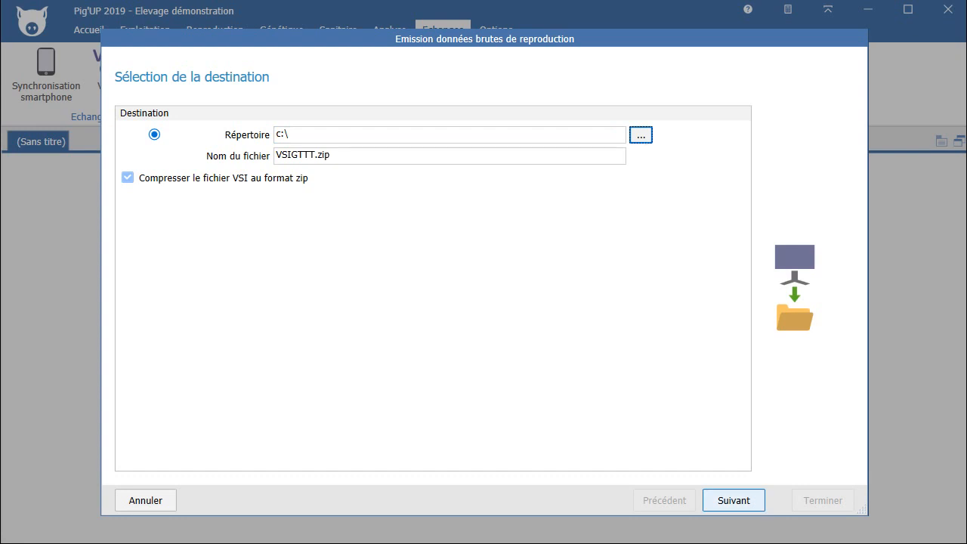
key(Return)
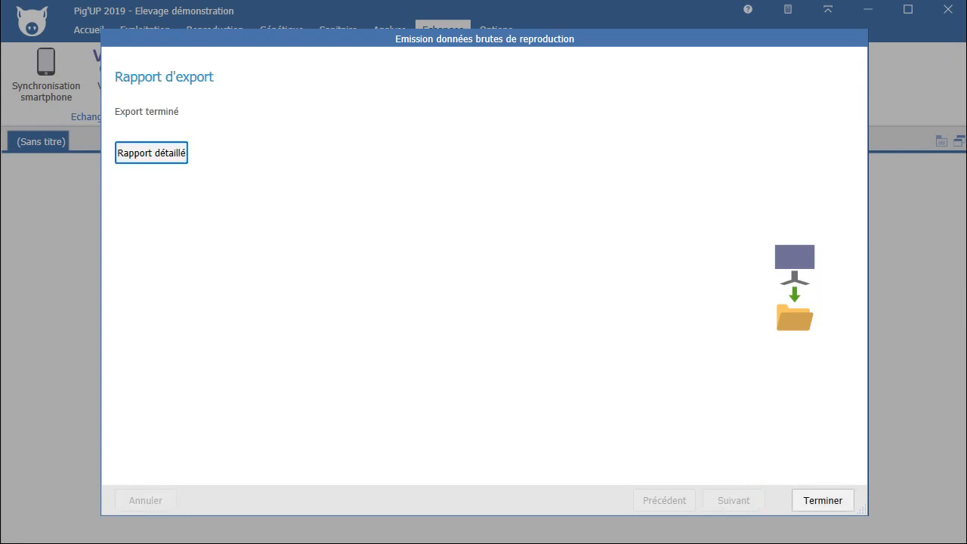
key(Return)
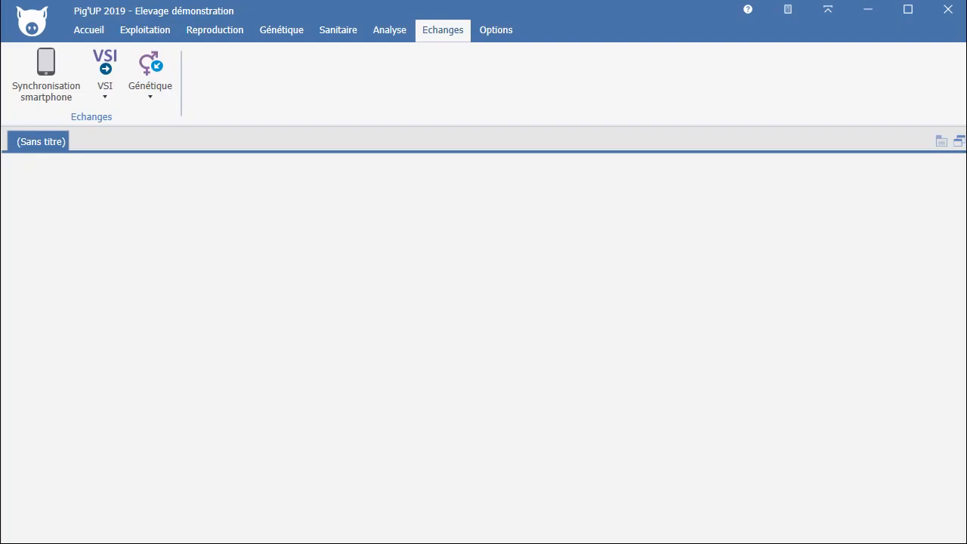
Return to the genetics functions and open the help options.
click(282, 31)
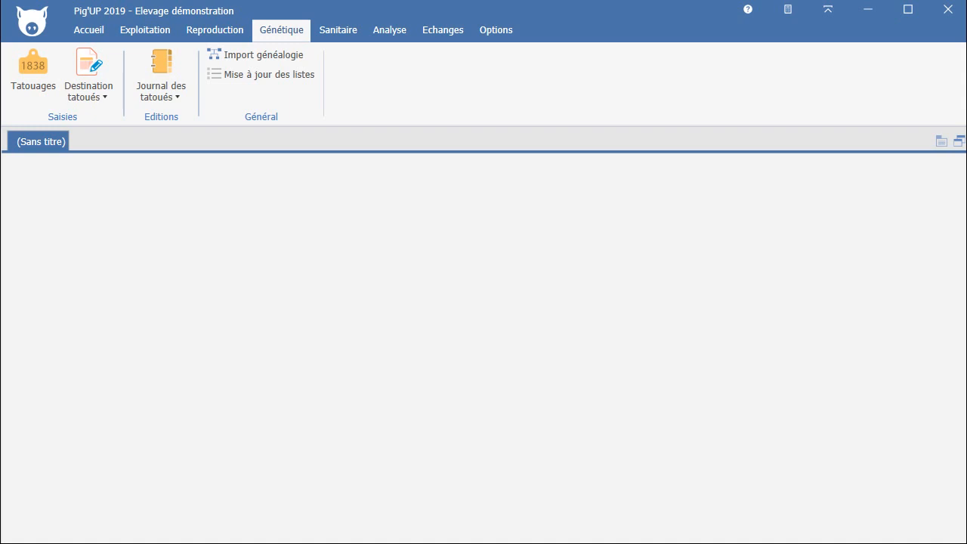
click(748, 10)
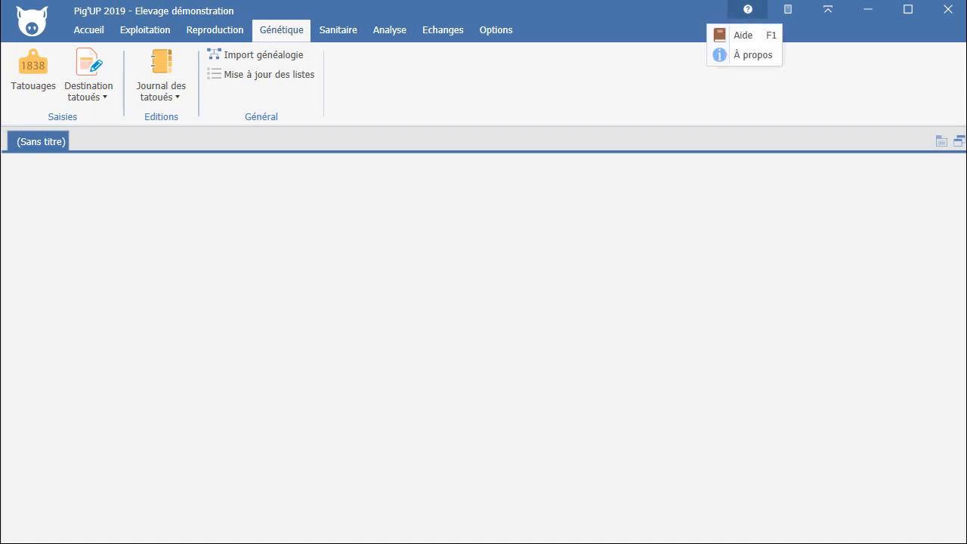